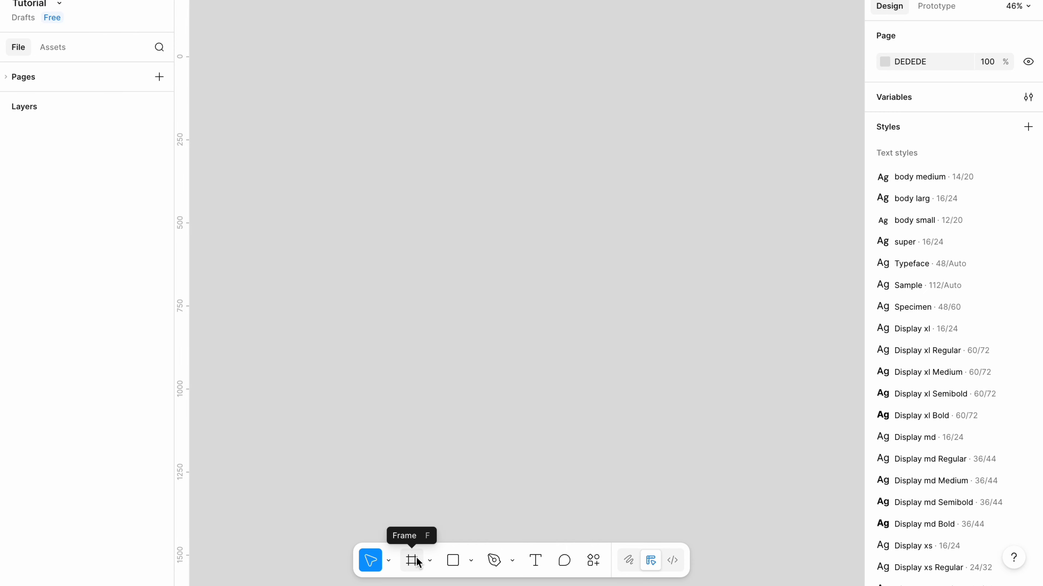
# Draw a frame on the canvas and set its size to 1180 × 700.
pyautogui.click(417, 562)
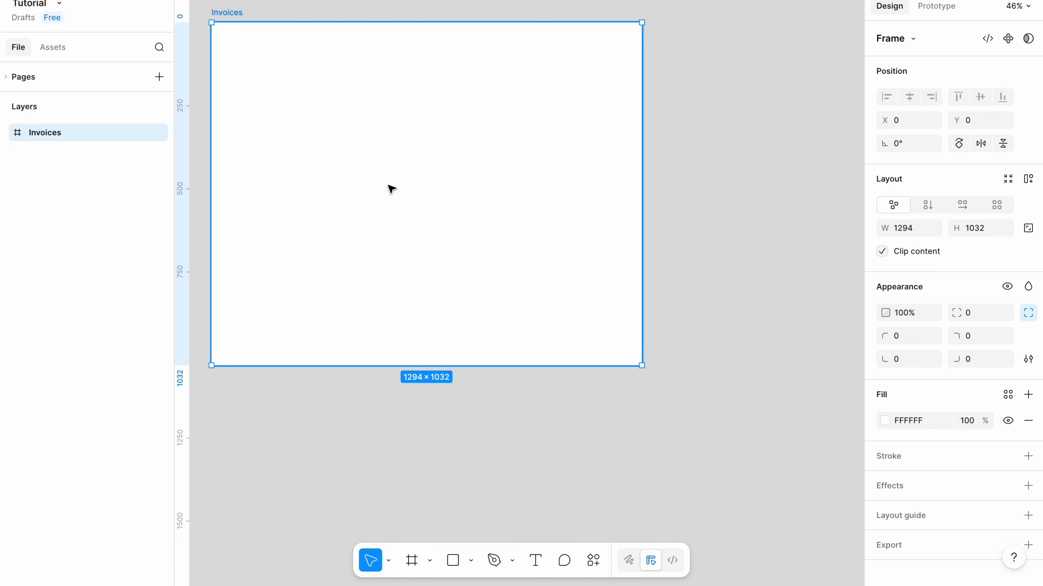
pyautogui.moveTo(392, 189); pyautogui.dragTo(427, 218)
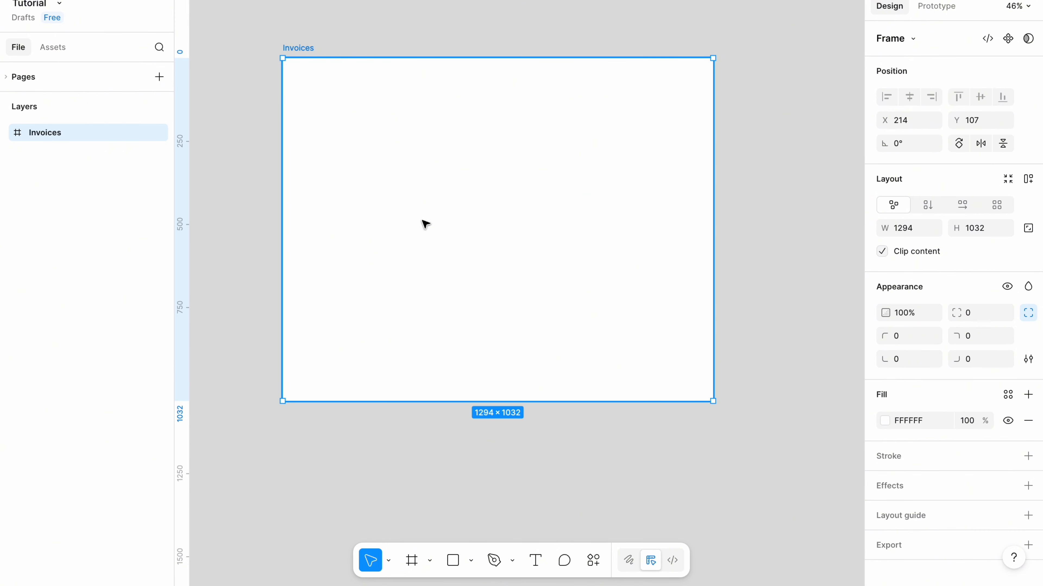
pyautogui.click(904, 230)
pyautogui.write('1080')
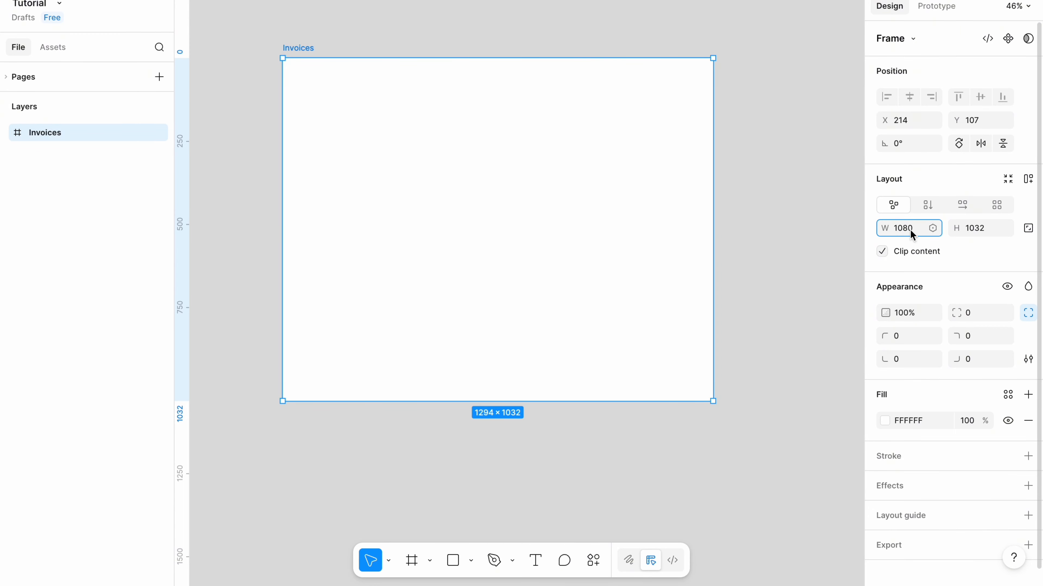
pyautogui.press('BackSpace')
pyautogui.press('BackSpace')
pyautogui.press('BackSpace')
pyautogui.write('180')
pyautogui.click(977, 228)
pyautogui.press('BackSpace')
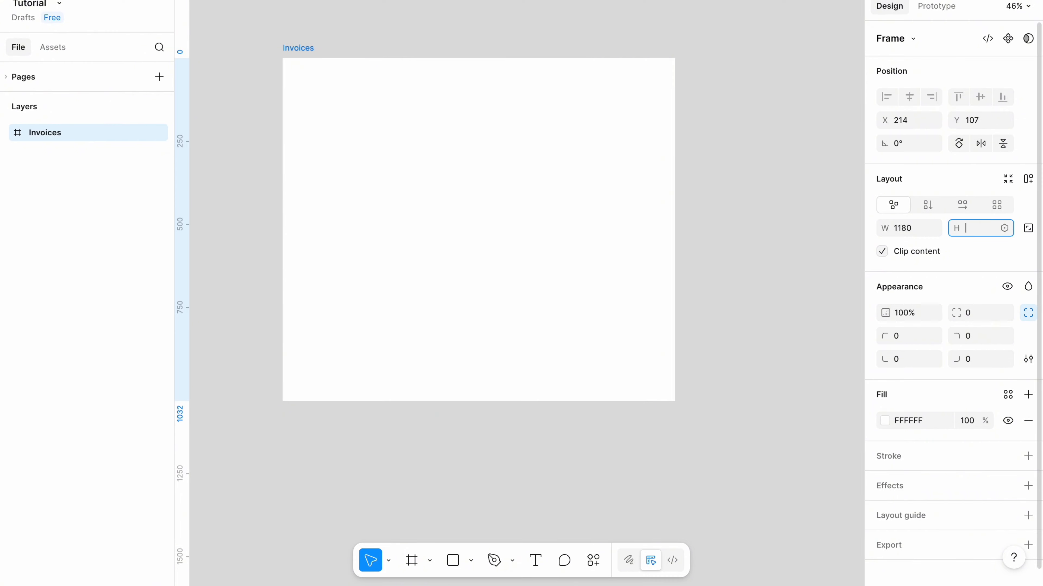
pyautogui.write('700')
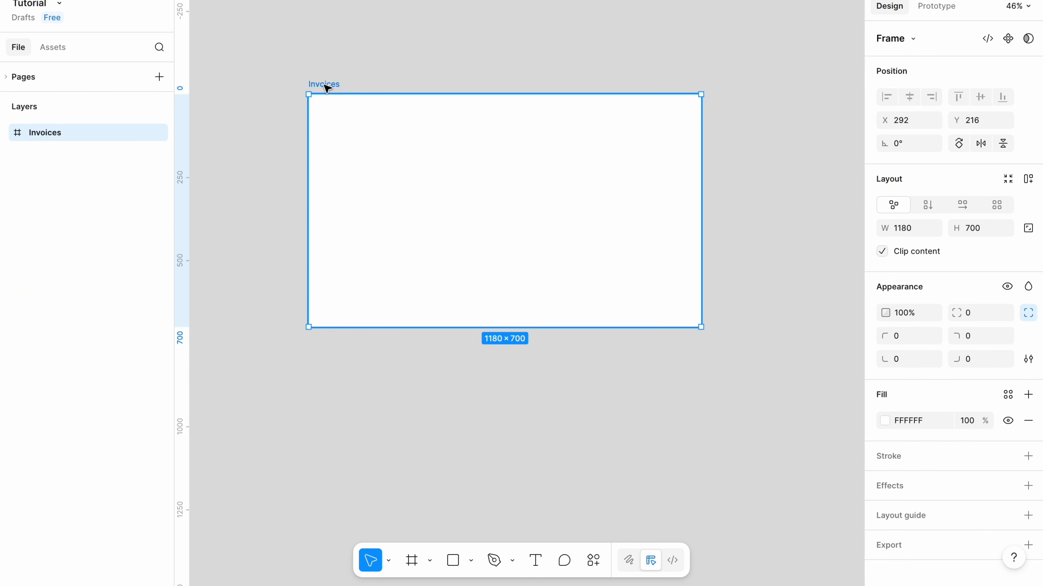
# Add auto layout to the frame and switch its width and height to fixed 1180 and 700.
pyautogui.hotkey('shift', 'a')
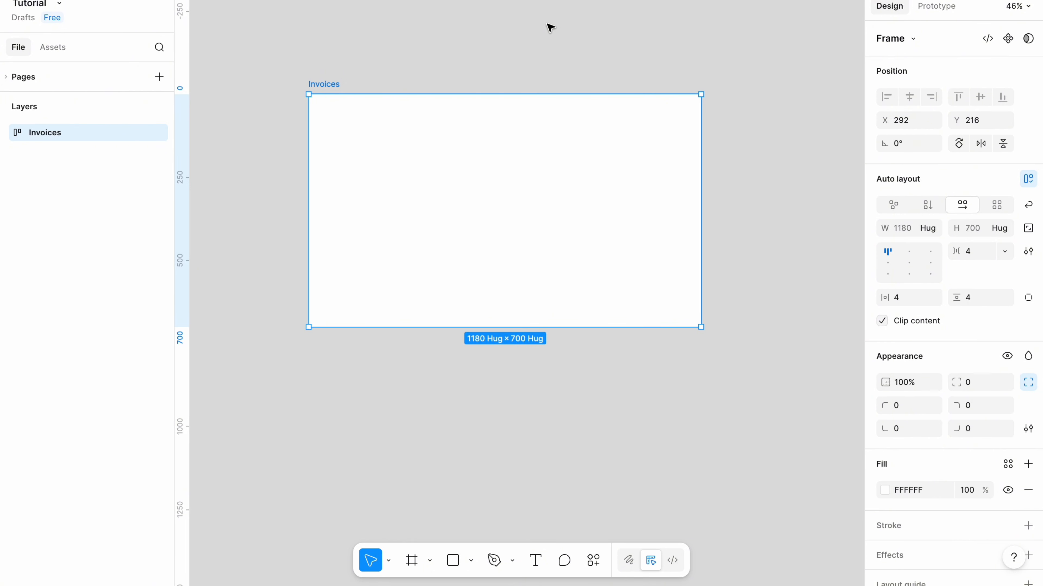
pyautogui.click(932, 230)
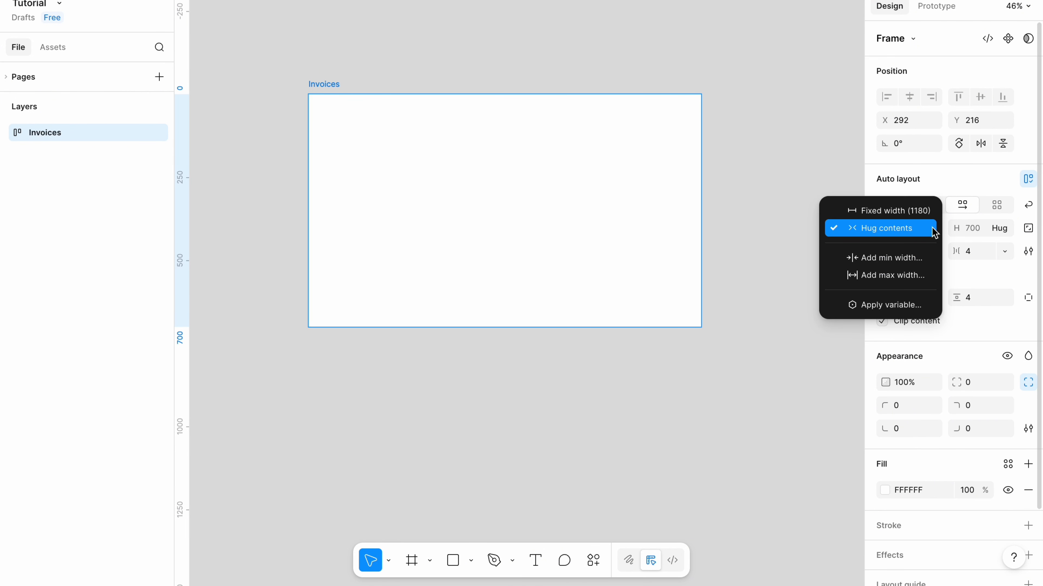
pyautogui.click(879, 213)
pyautogui.click(1001, 232)
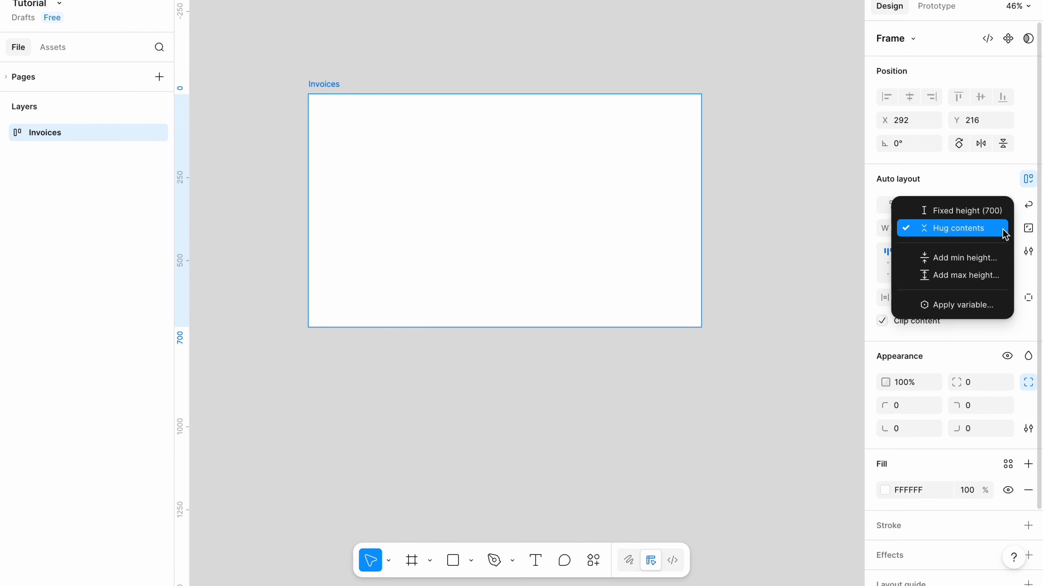
pyautogui.click(970, 217)
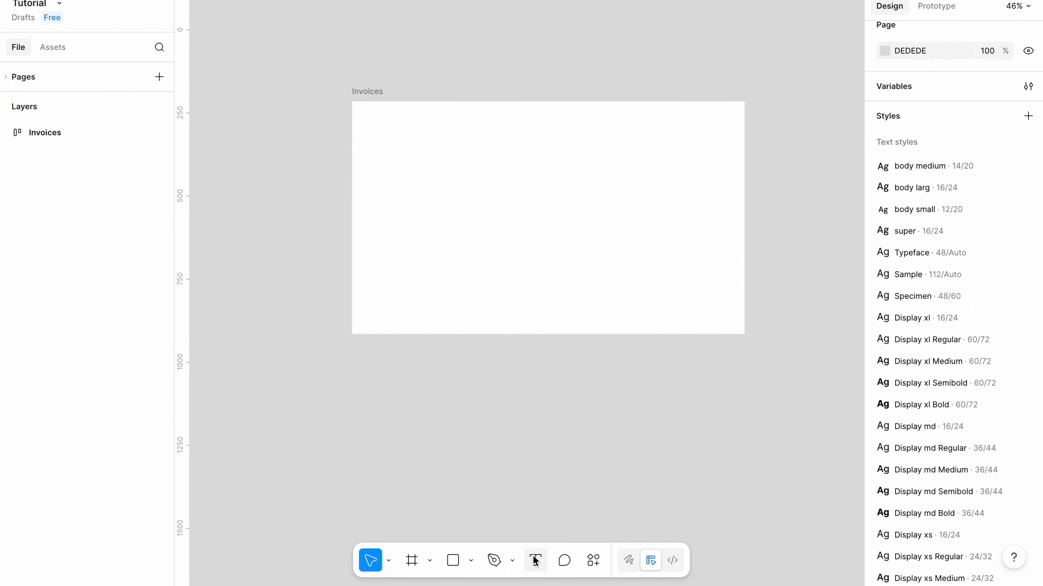
# Add a text layer reading "Invoice #" below the frame.
pyautogui.click(535, 561)
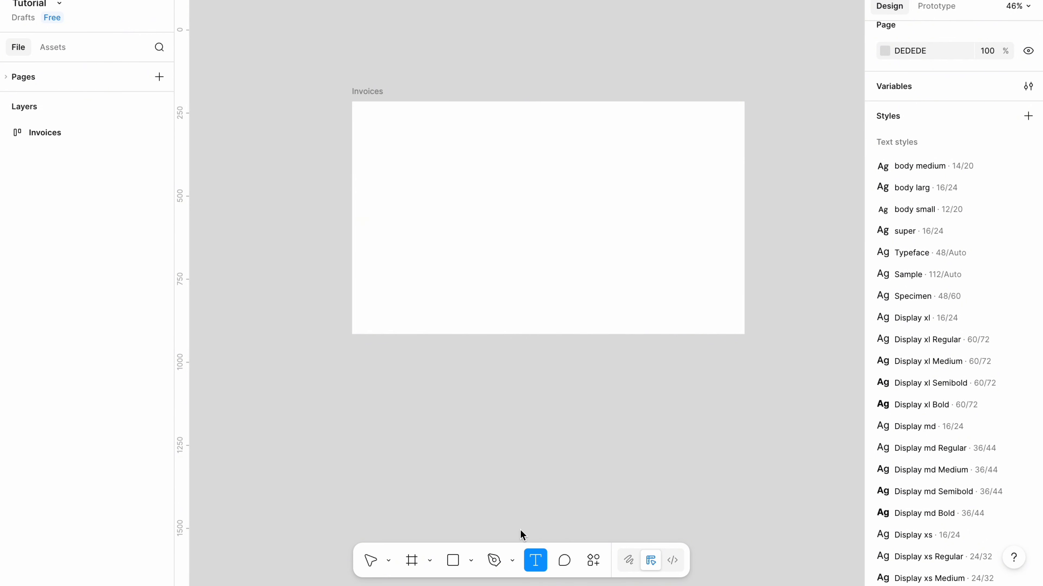
pyautogui.click(400, 406)
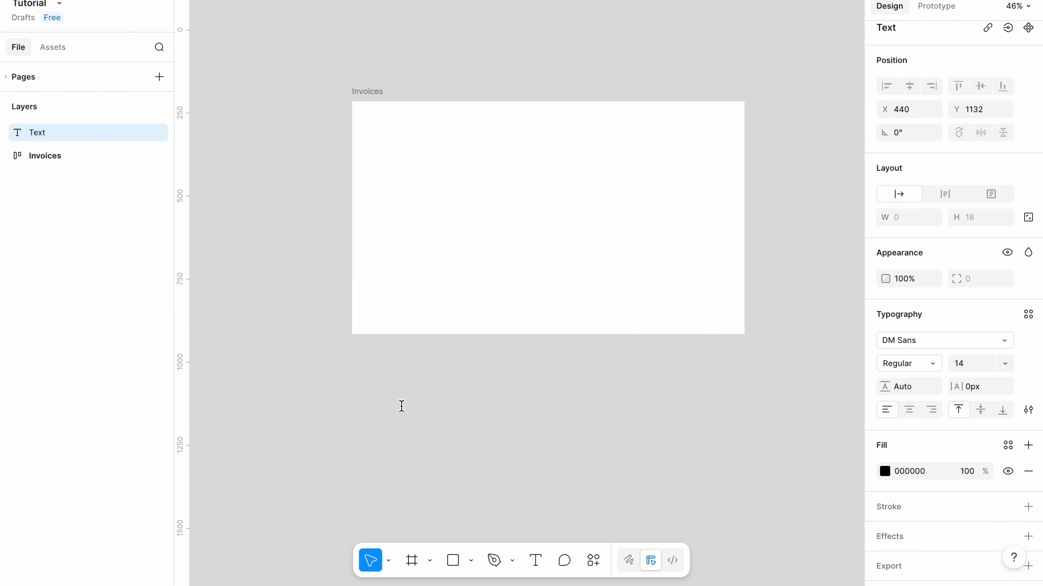
pyautogui.write('Invoice #')
pyautogui.scroll(5, 402, 409)
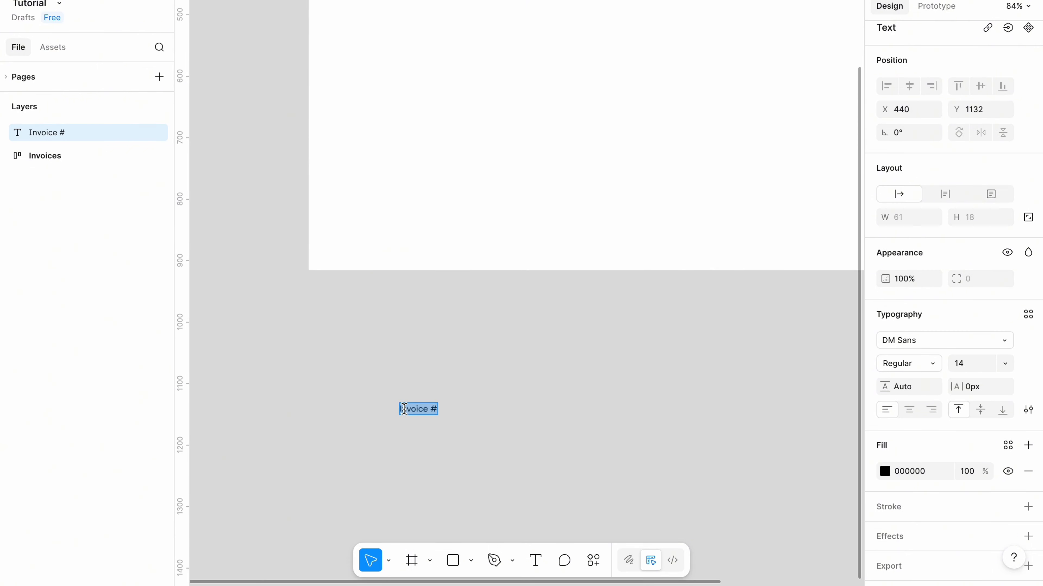
# Set the text's fill colour to 767676.
pyautogui.click(899, 472)
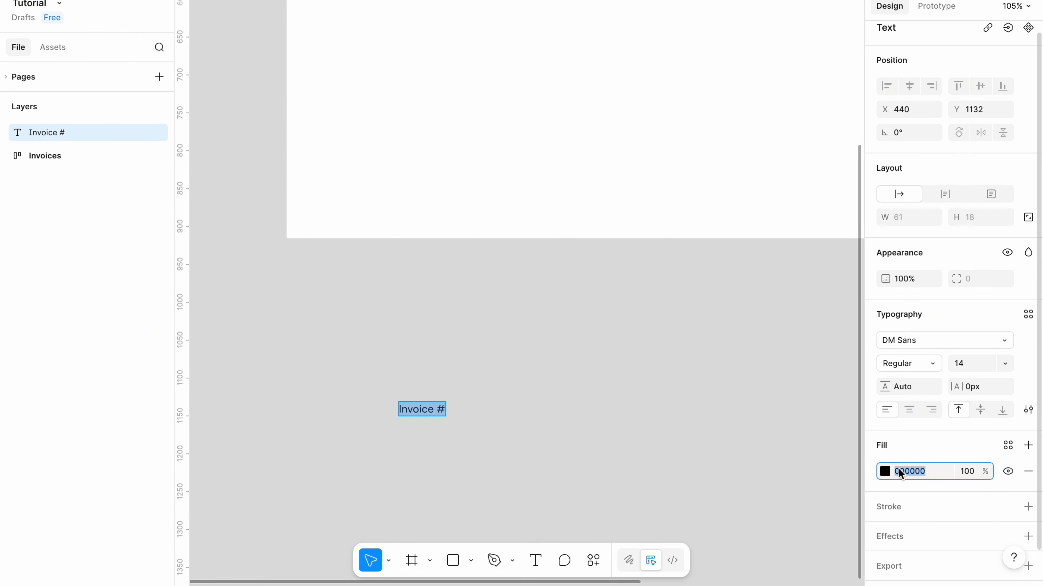
pyautogui.press('BackSpace')
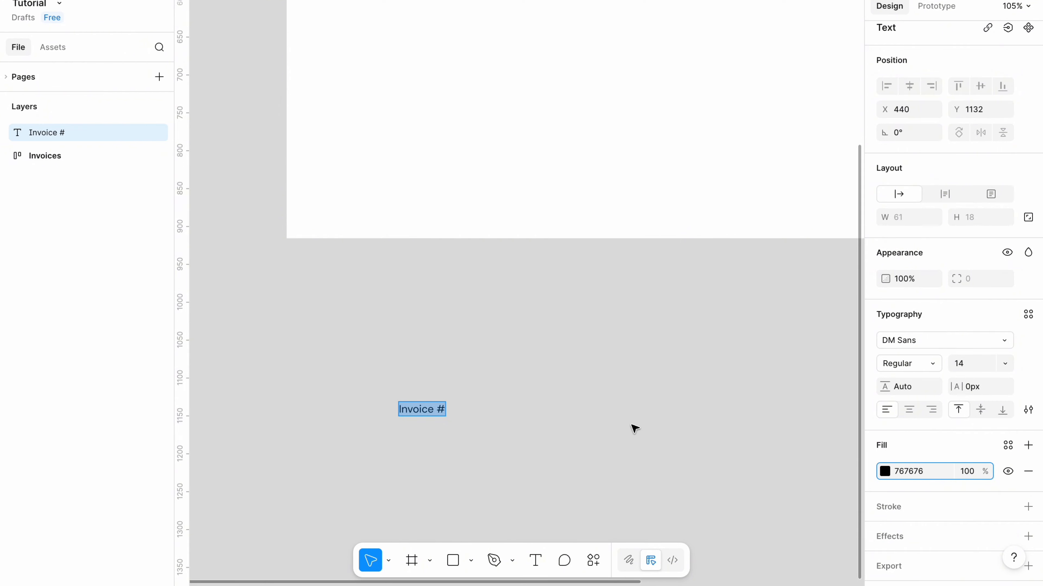
pyautogui.click(615, 426)
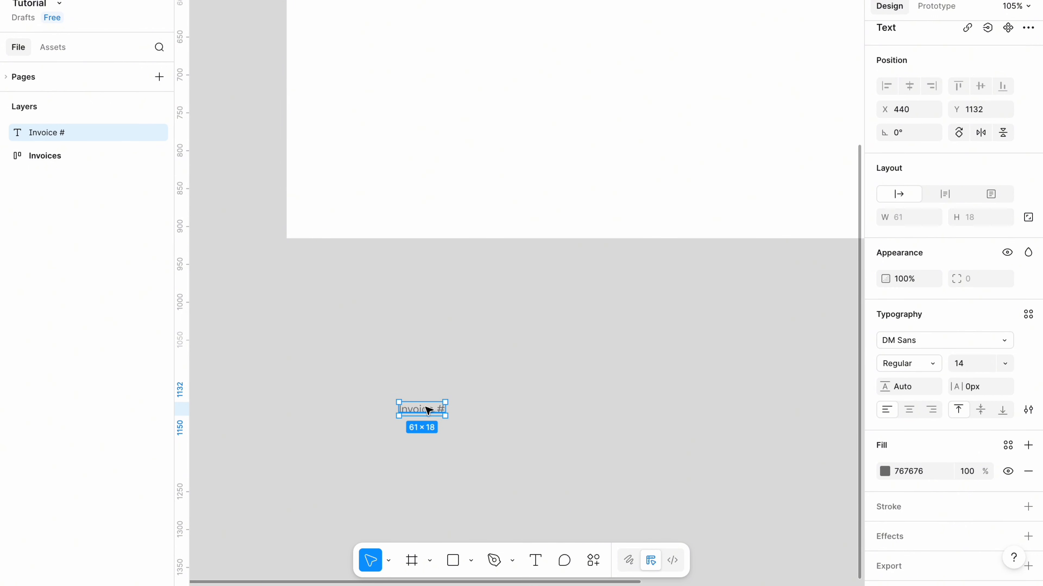
# Wrap the text in an auto-layout frame and set the text's width to fill the container.
pyautogui.hotkey('shift', 'a')
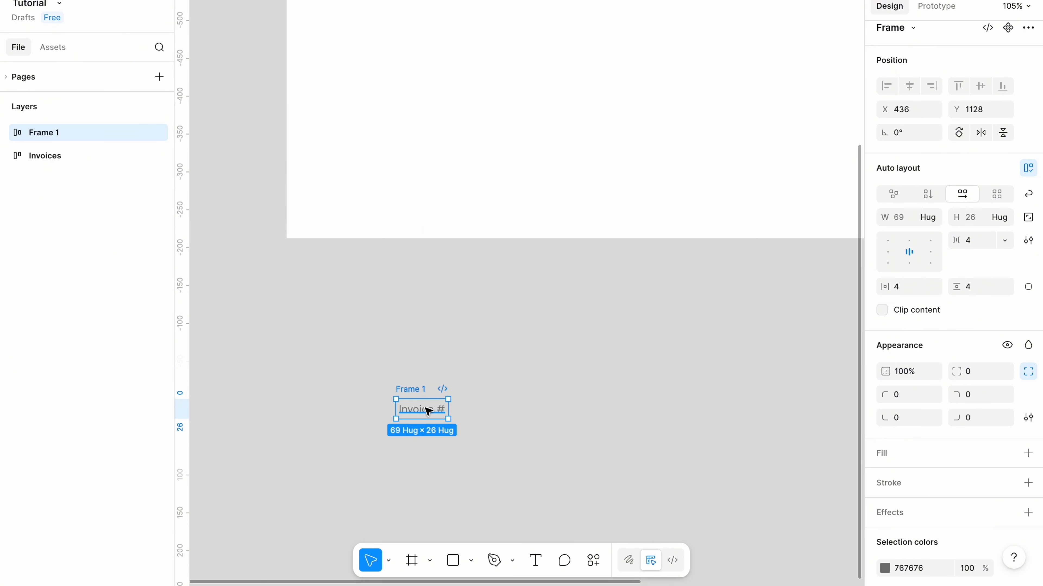
pyautogui.click(421, 415)
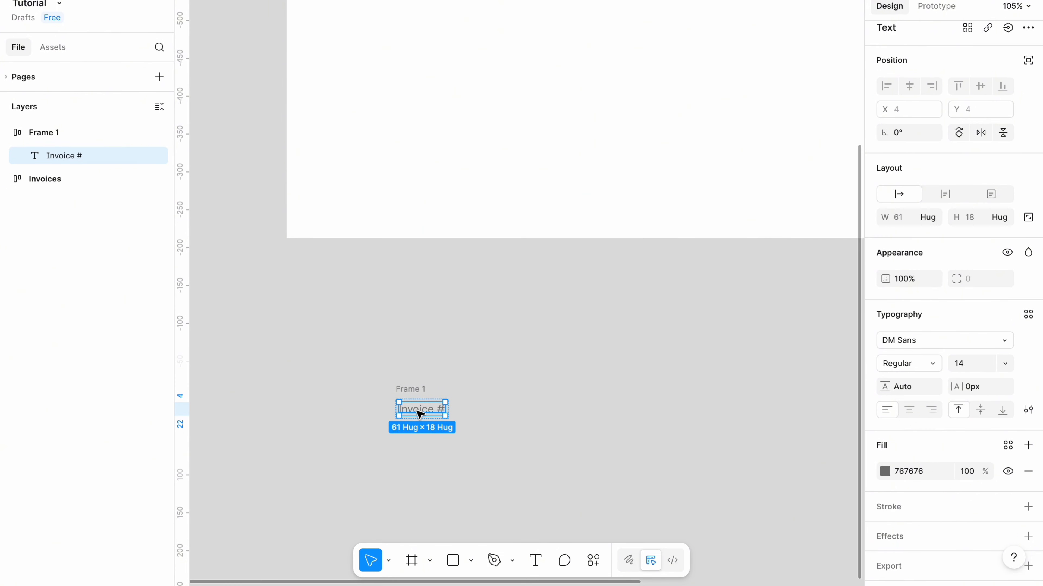
pyautogui.click(930, 218)
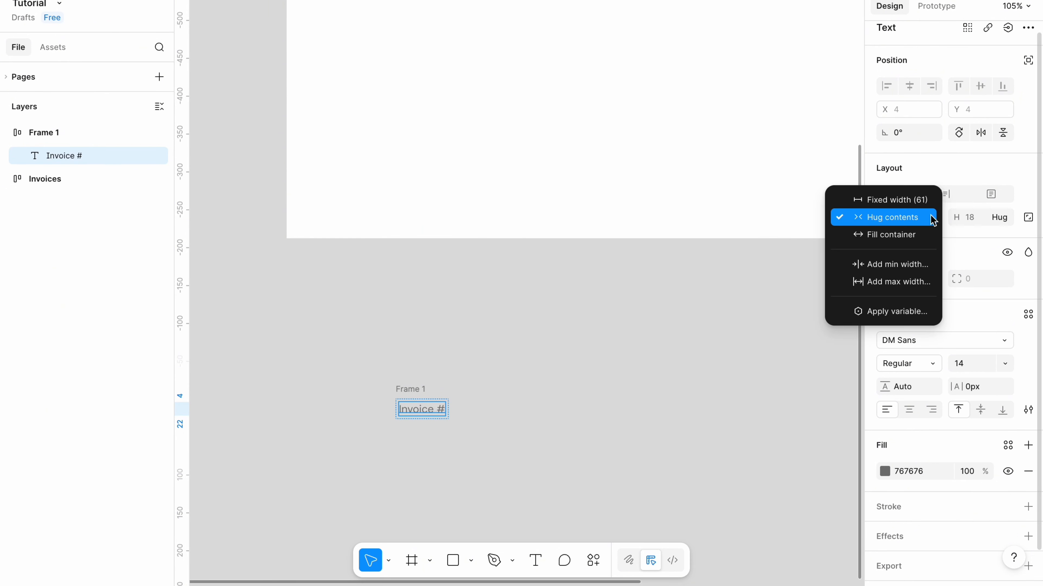
pyautogui.click(918, 235)
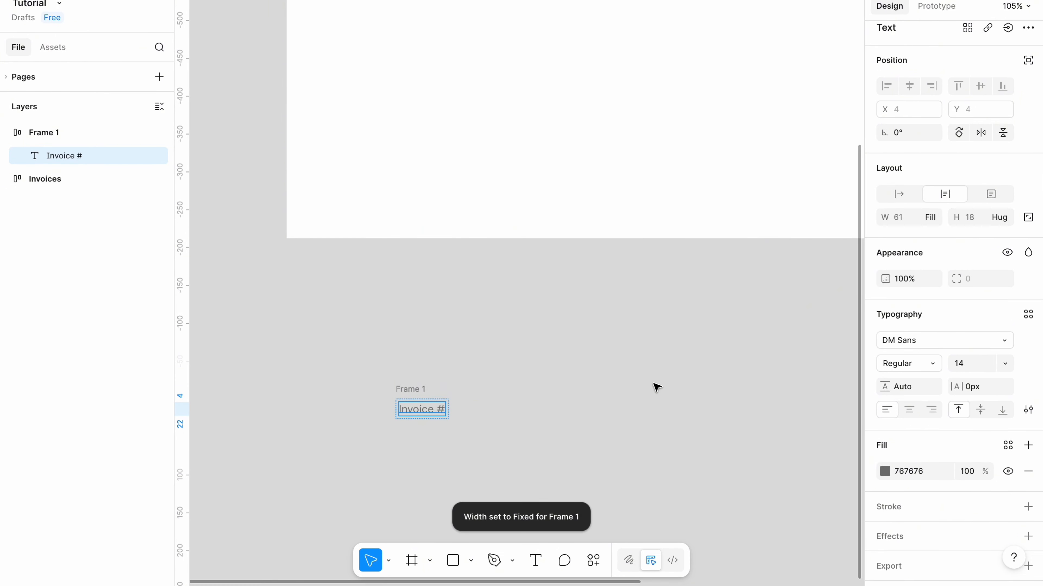
pyautogui.click(657, 388)
# Set the wrapper frame's horizontal padding to 24 and vertical padding to 12.
pyautogui.click(421, 388)
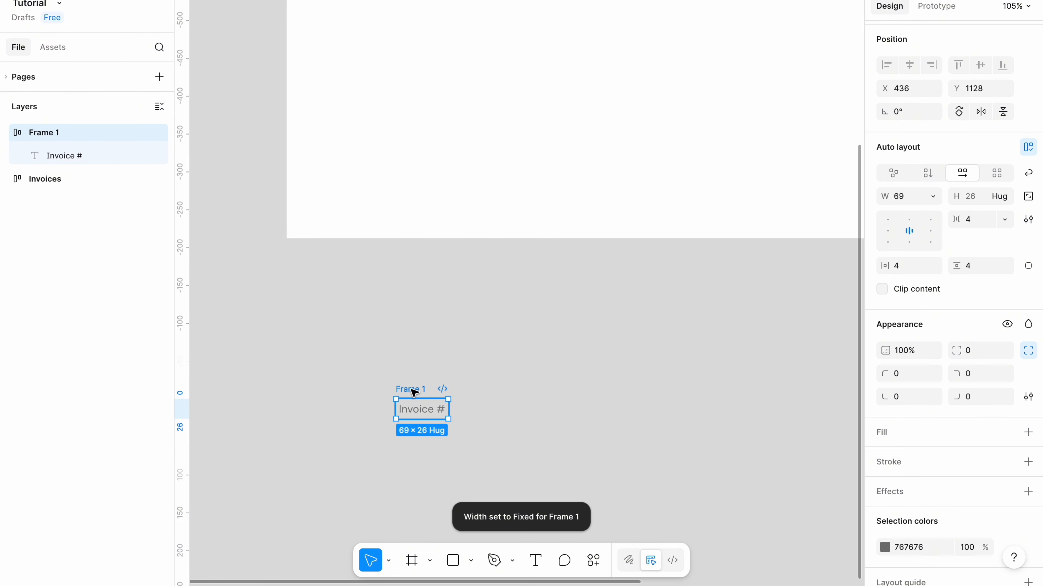
pyautogui.click(905, 274)
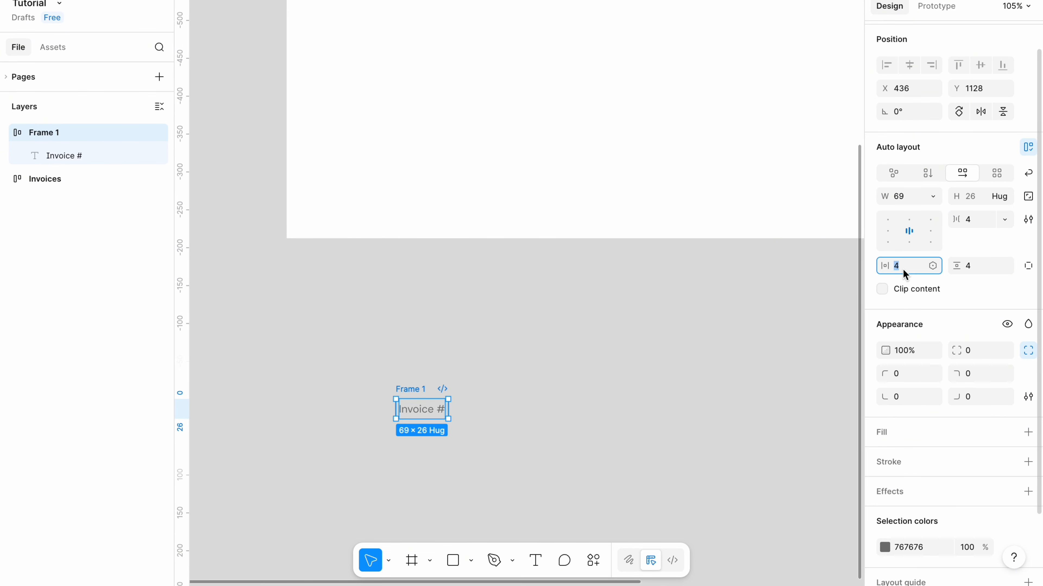
pyautogui.press('BackSpace')
pyautogui.click(976, 271)
pyautogui.press('BackSpace')
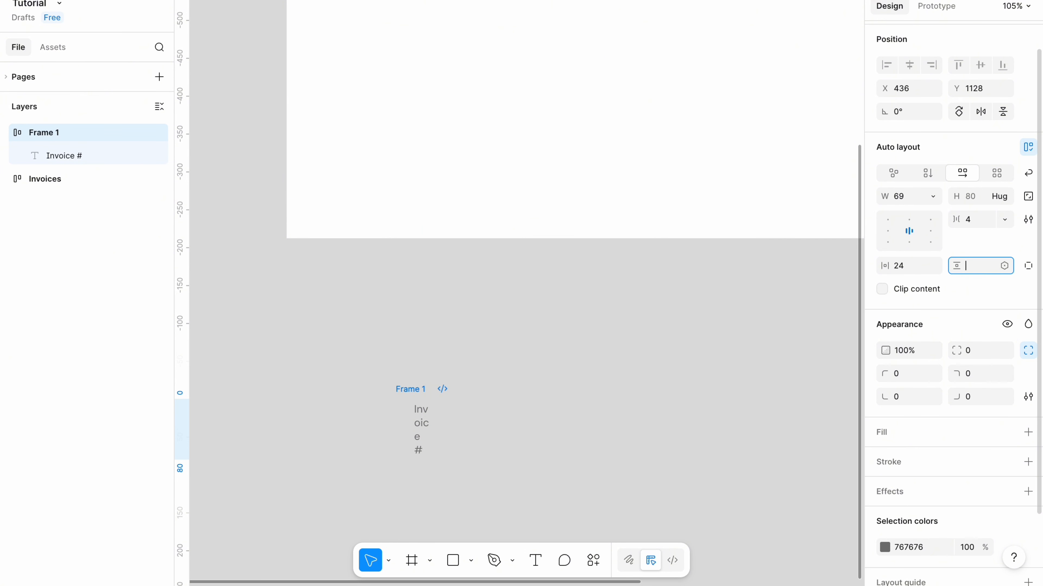
pyautogui.write('12')
pyautogui.press('Return')
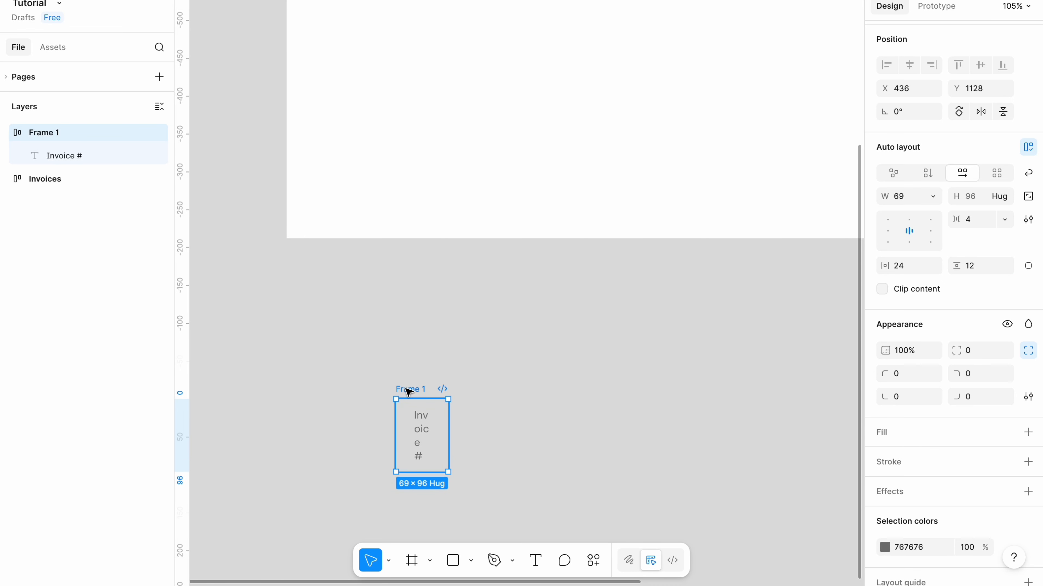
# Widen the wrapper frame to about 115 px and give it a fixed height of 44.
pyautogui.moveTo(449, 412); pyautogui.dragTo(484, 411)
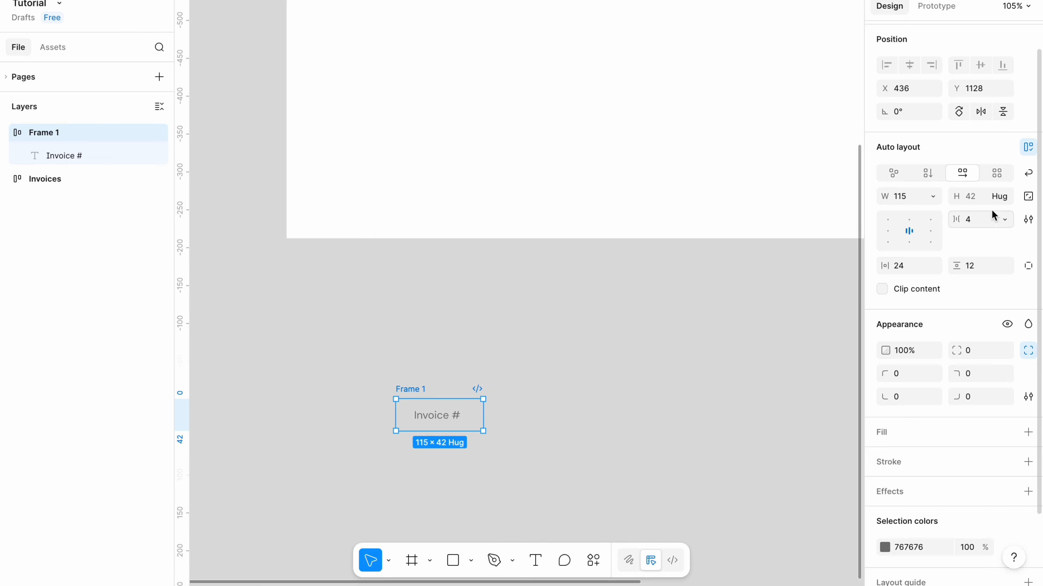
pyautogui.click(1005, 199)
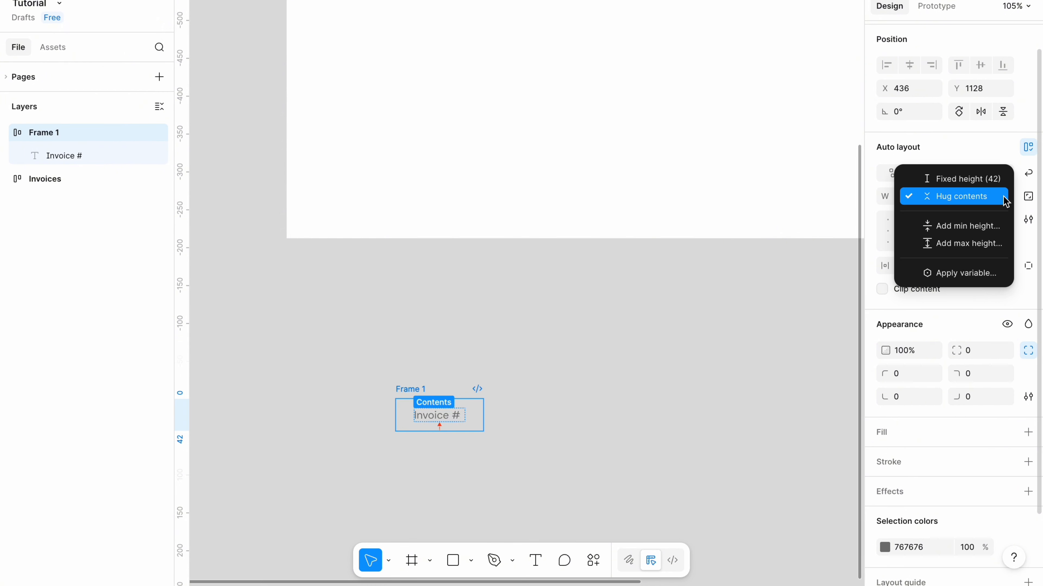
pyautogui.click(971, 186)
pyautogui.click(981, 201)
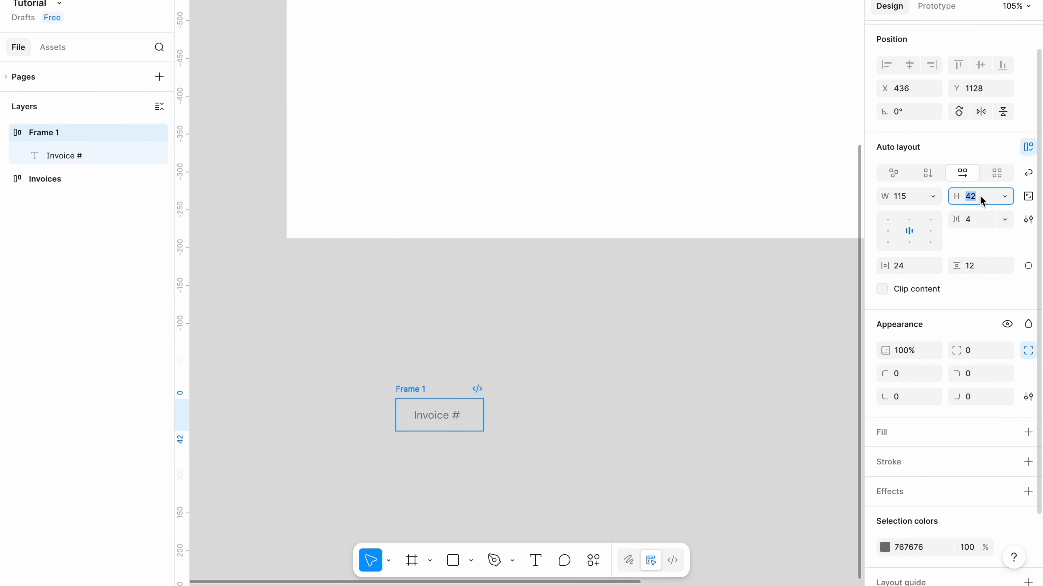
pyautogui.click(983, 201)
pyautogui.press('BackSpace')
pyautogui.press('Return')
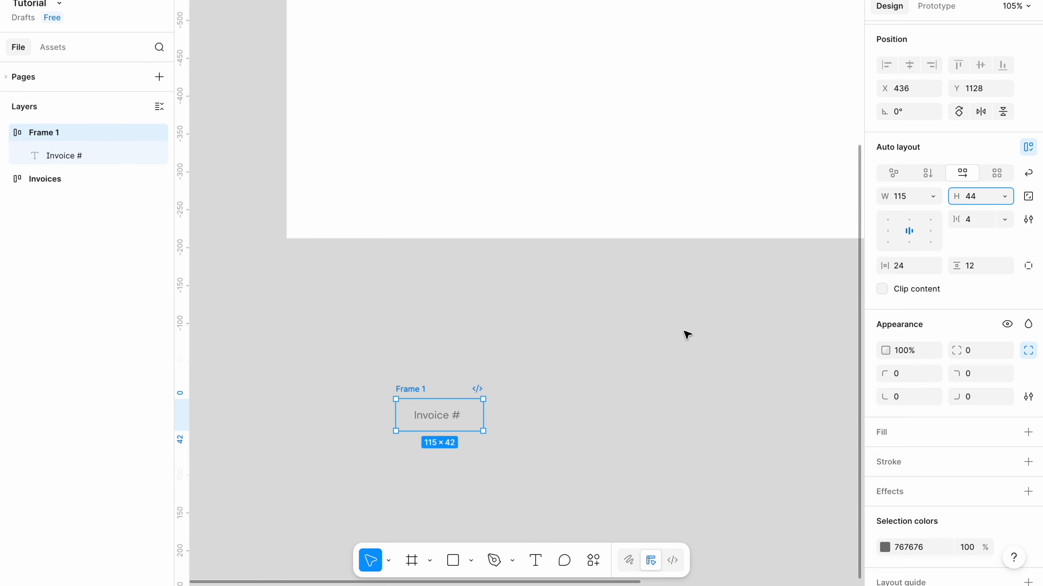
# Rename the wrapper frame Header and move it into the Invoices frame.
pyautogui.write('H')
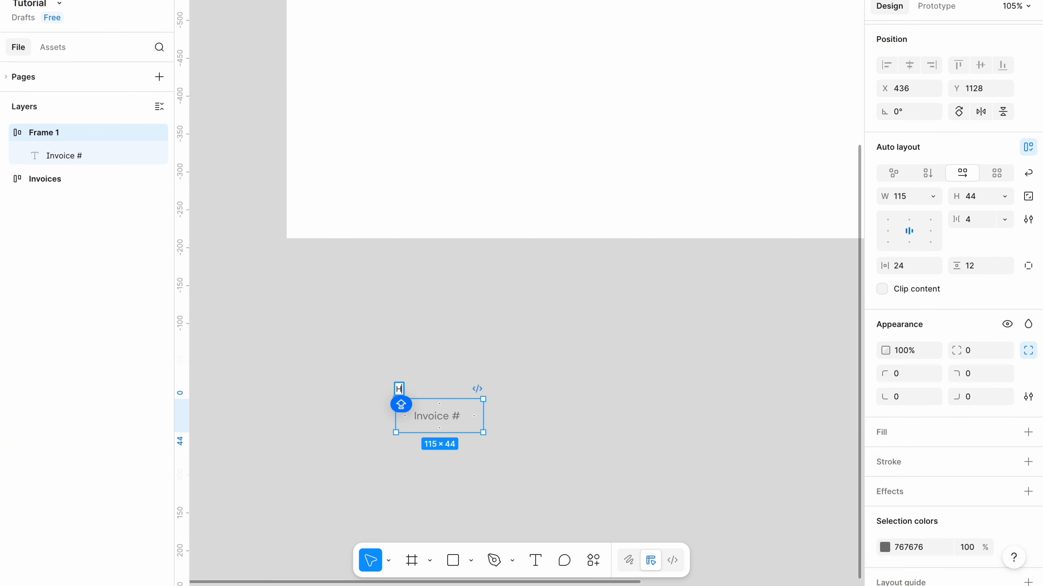
pyautogui.write('eader')
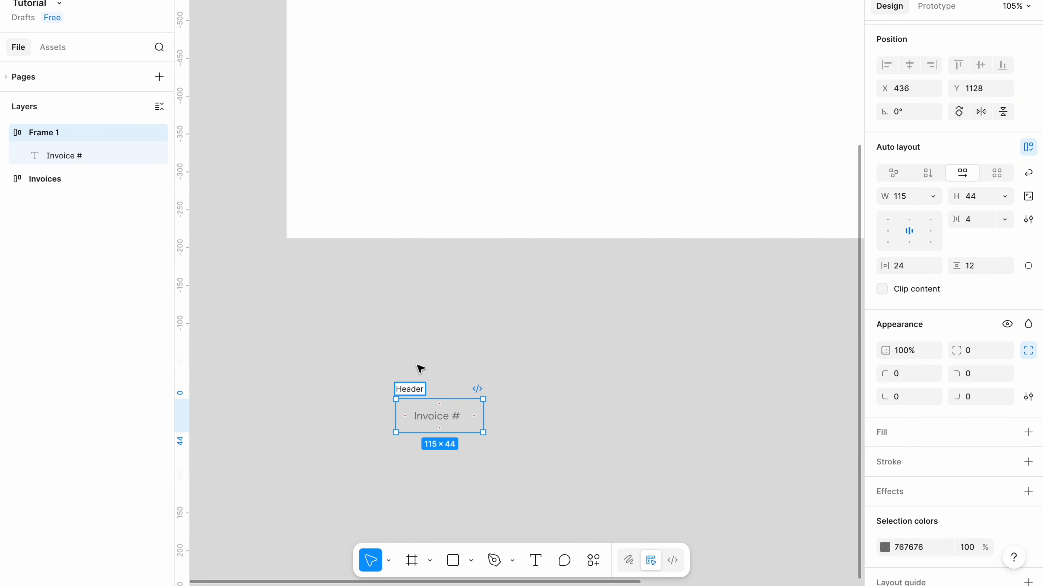
pyautogui.press('Return')
pyautogui.scroll(-5, 397, 451)
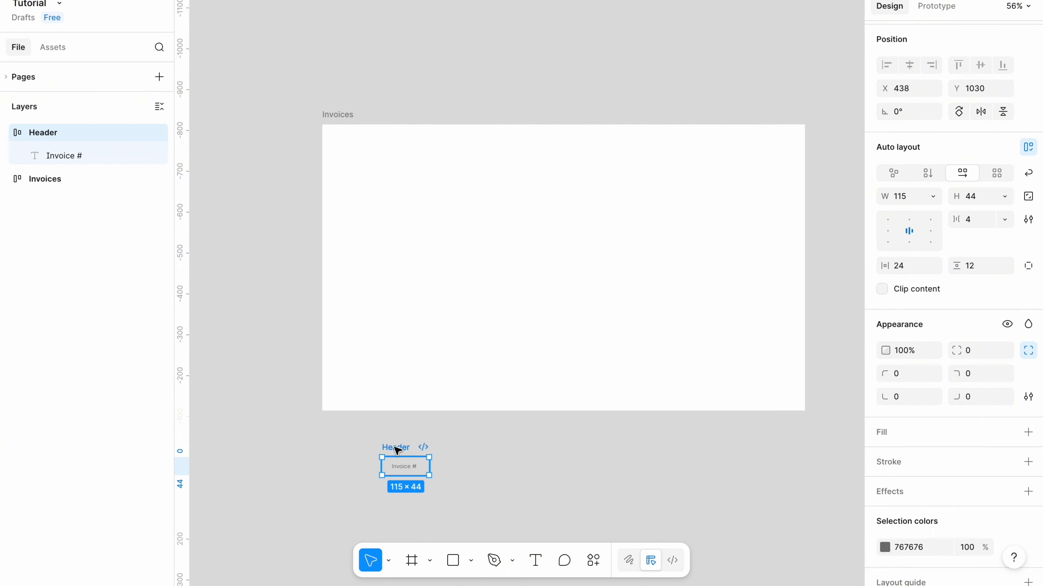
pyautogui.moveTo(397, 451); pyautogui.dragTo(391, 353)
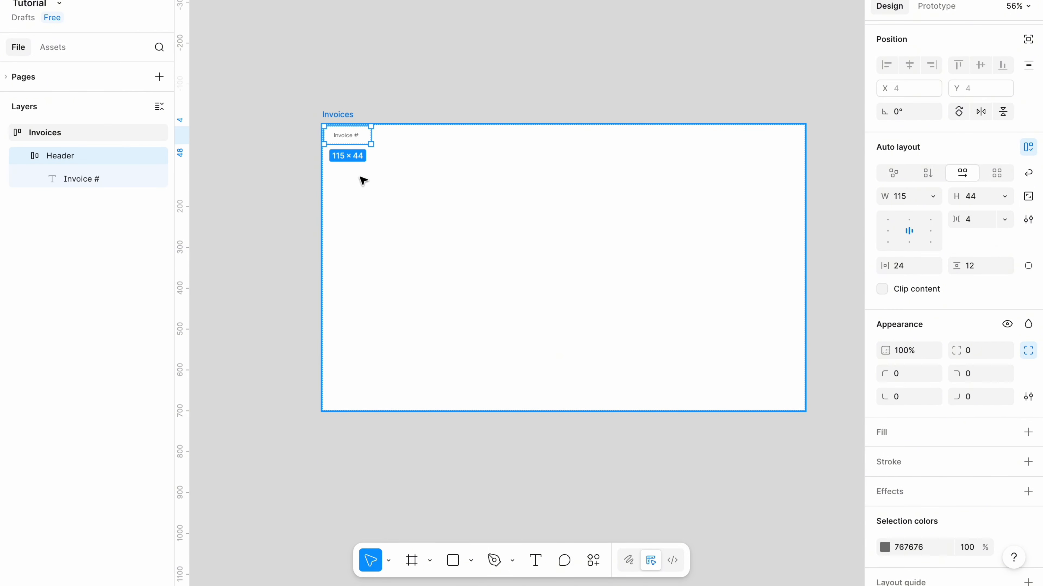
# Align the Header frame's content to the left centre.
pyautogui.click(356, 198)
pyautogui.click(347, 138)
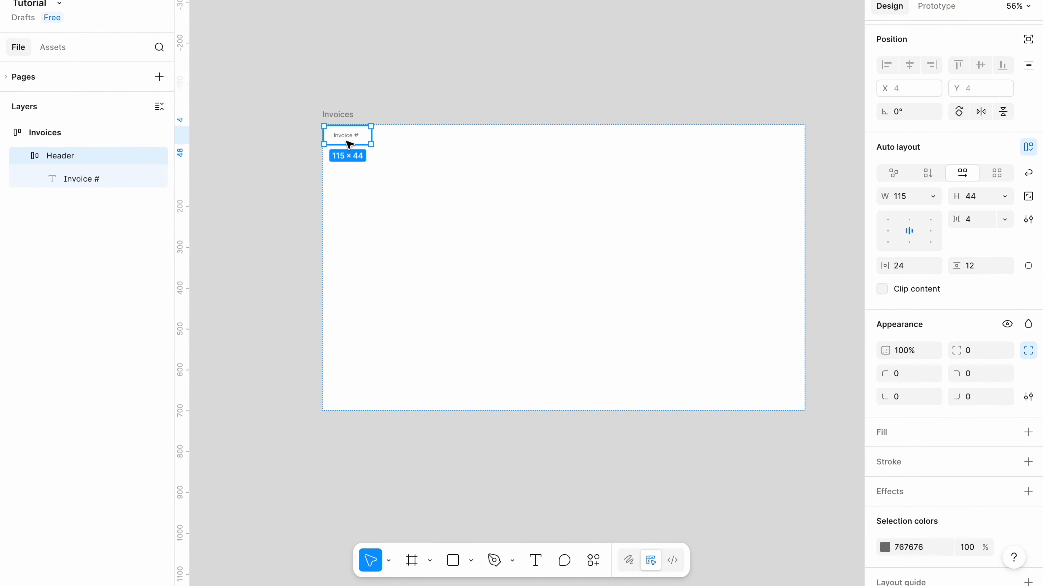
pyautogui.click(889, 232)
# Add a fill to the Header frame with colour F9FBFC.
pyautogui.scroll(3, 606, 169)
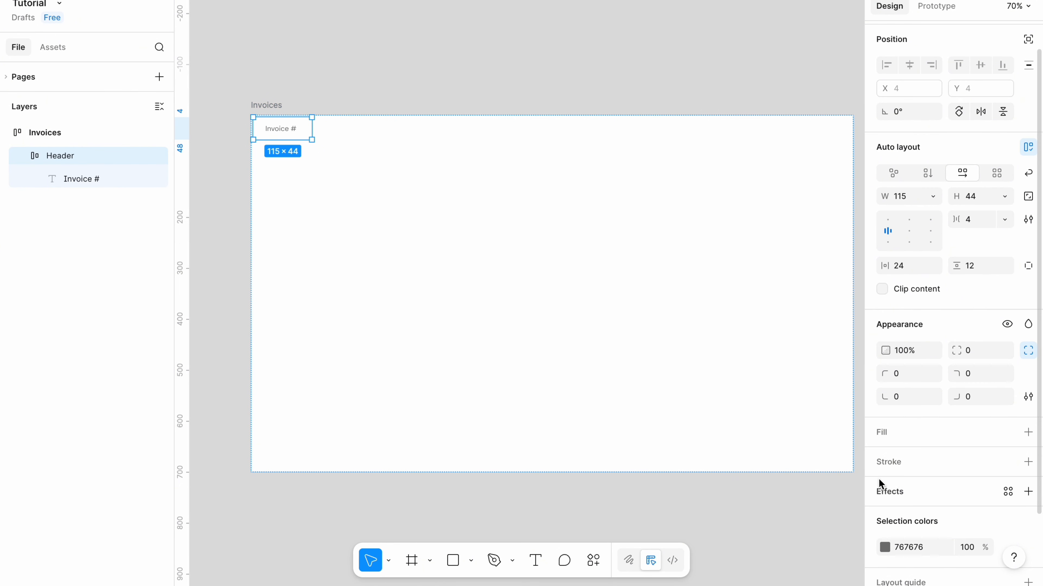
pyautogui.click(898, 433)
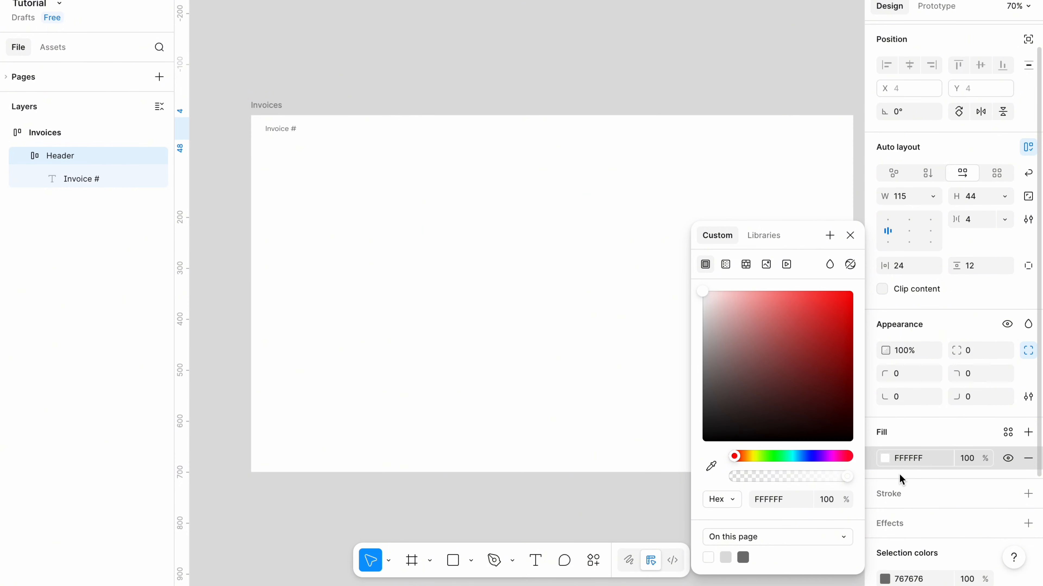
pyautogui.click(905, 459)
pyautogui.write('F9FBFC')
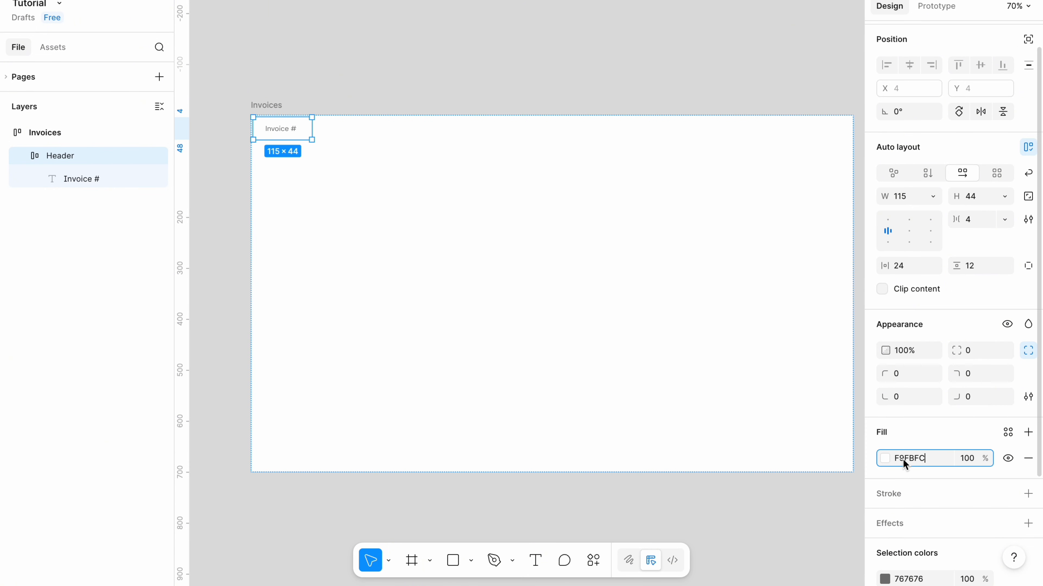
# Set the Invoices frame's horizontal and vertical padding to 0.
pyautogui.click(707, 510)
pyautogui.click(313, 176)
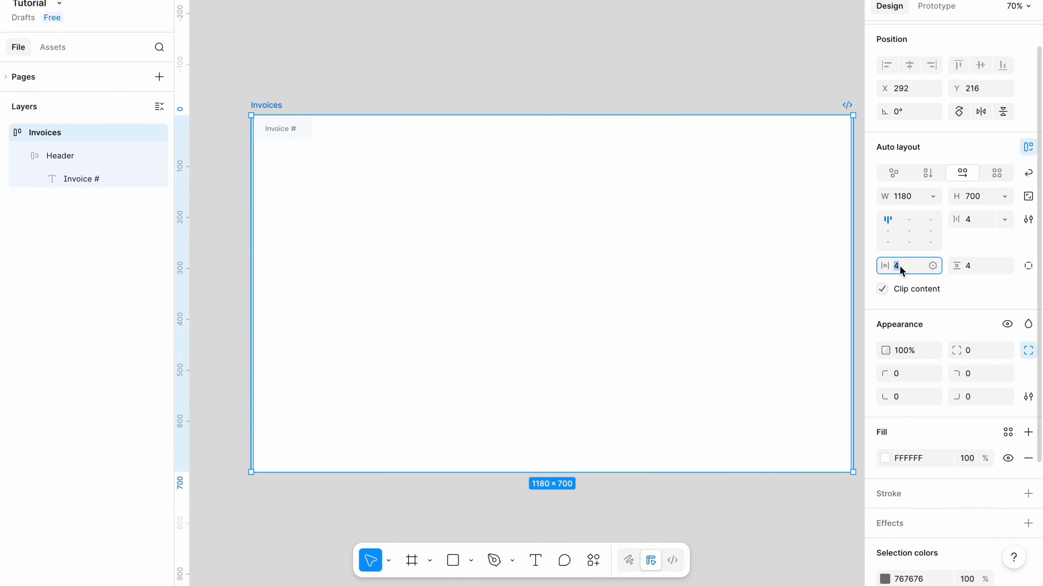
pyautogui.write('0')
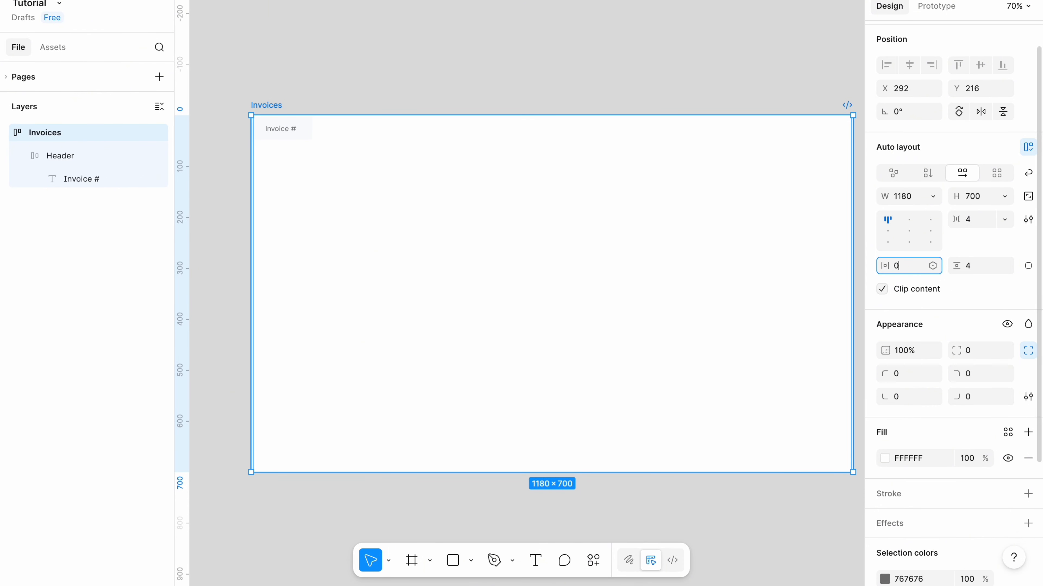
pyautogui.click(968, 269)
pyautogui.write('0')
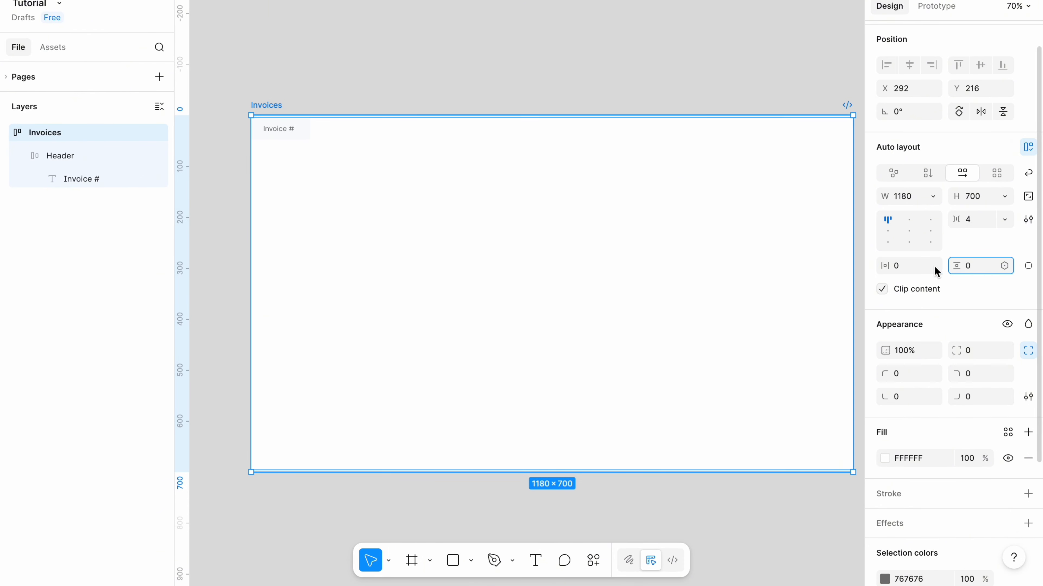
# Wrap the Header frame in a new vertical auto-layout frame.
pyautogui.click(712, 80)
pyautogui.click(277, 130)
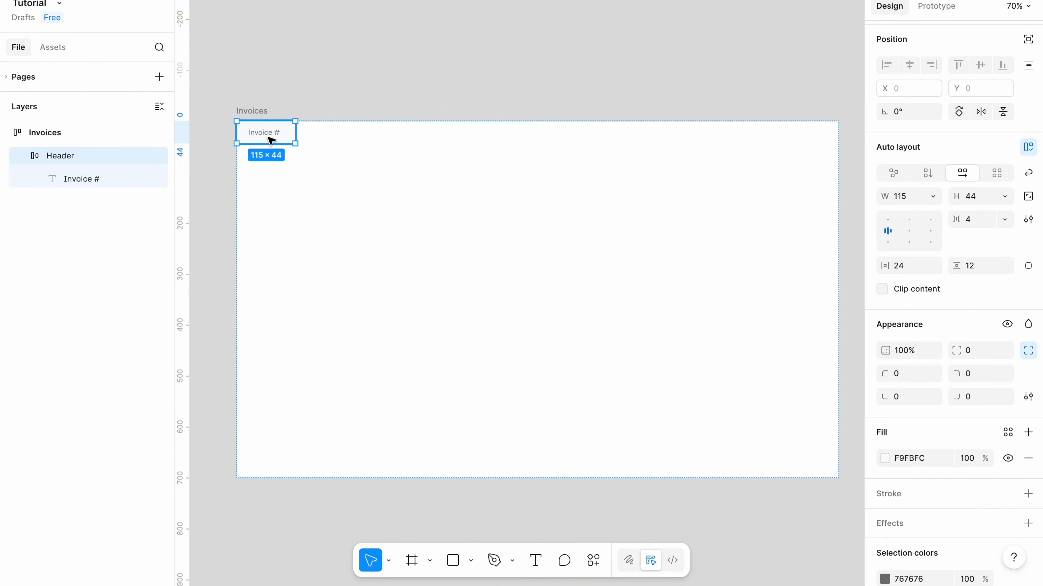
pyautogui.hotkey('shift', 'a')
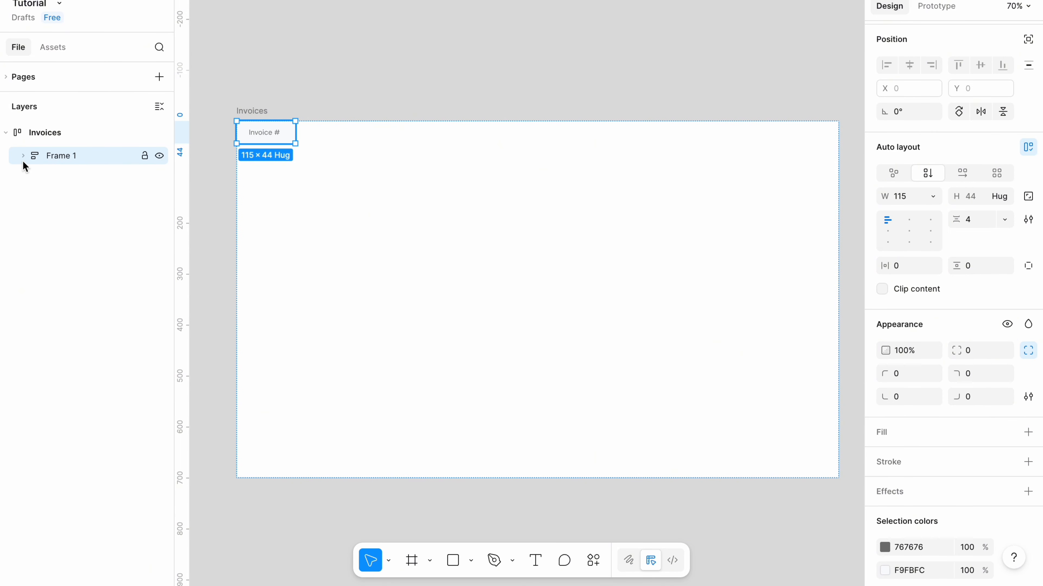
pyautogui.click(23, 156)
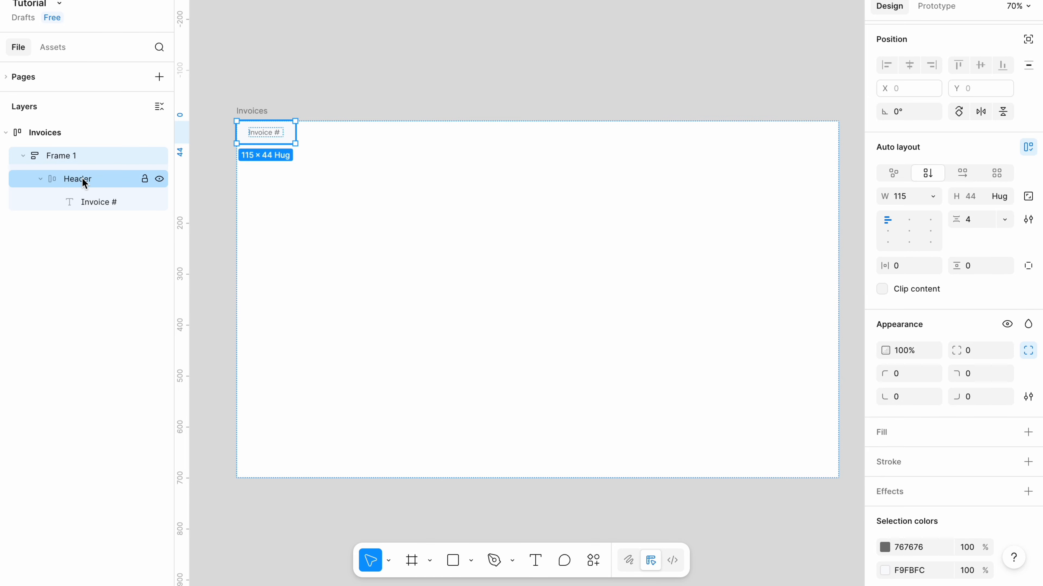
pyautogui.click(74, 180)
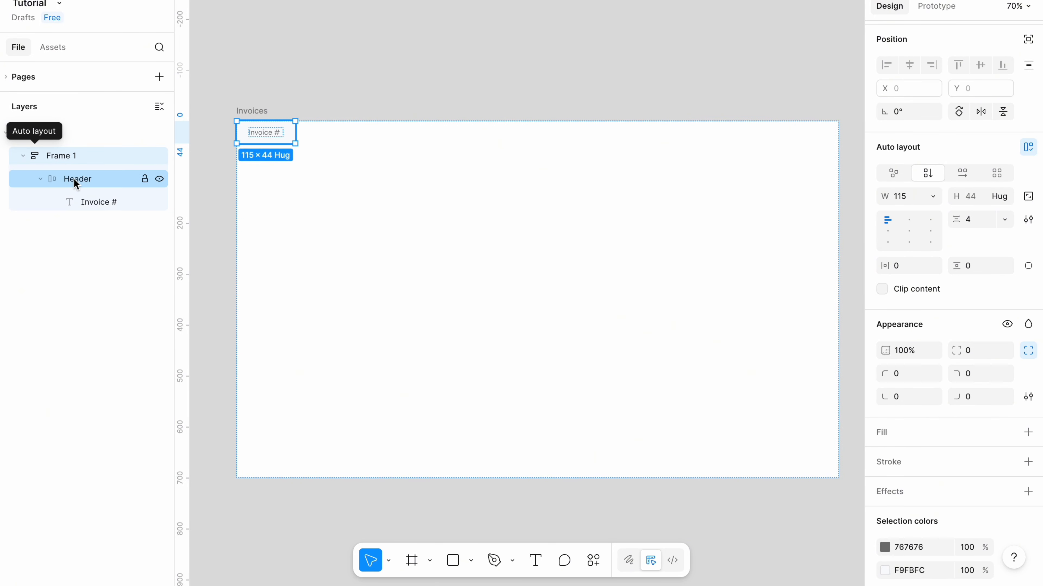
pyautogui.click(74, 178)
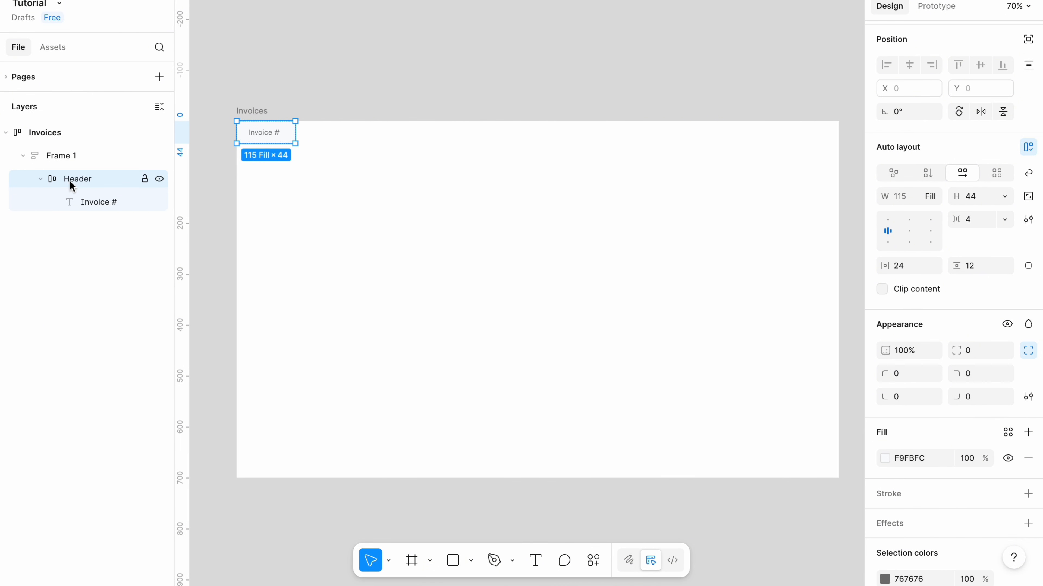
# Duplicate the Header frame and set the copy's height to 56.
pyautogui.hotkey('ctrl', 'd')
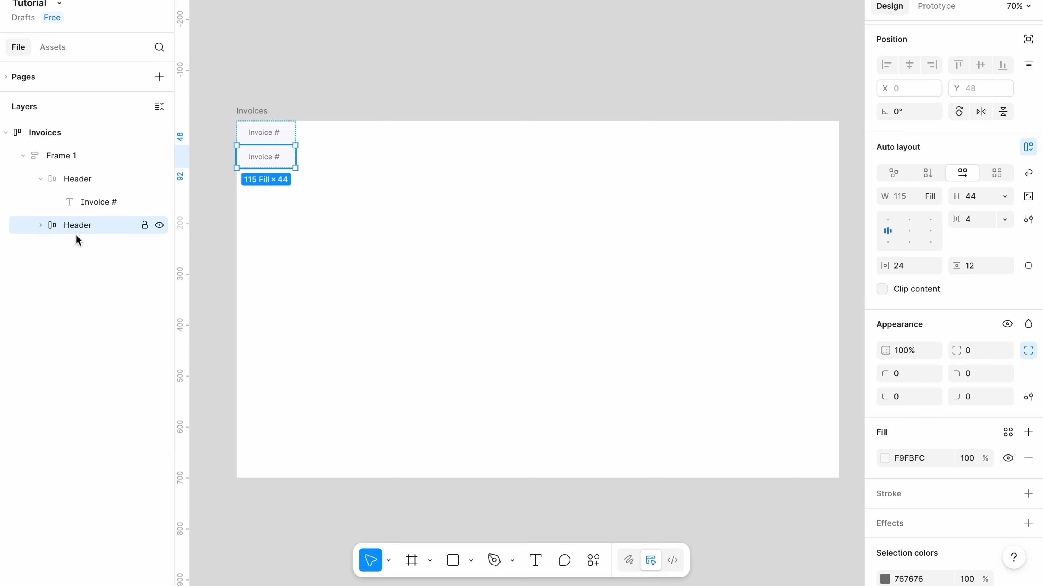
pyautogui.scroll(3, 265, 162)
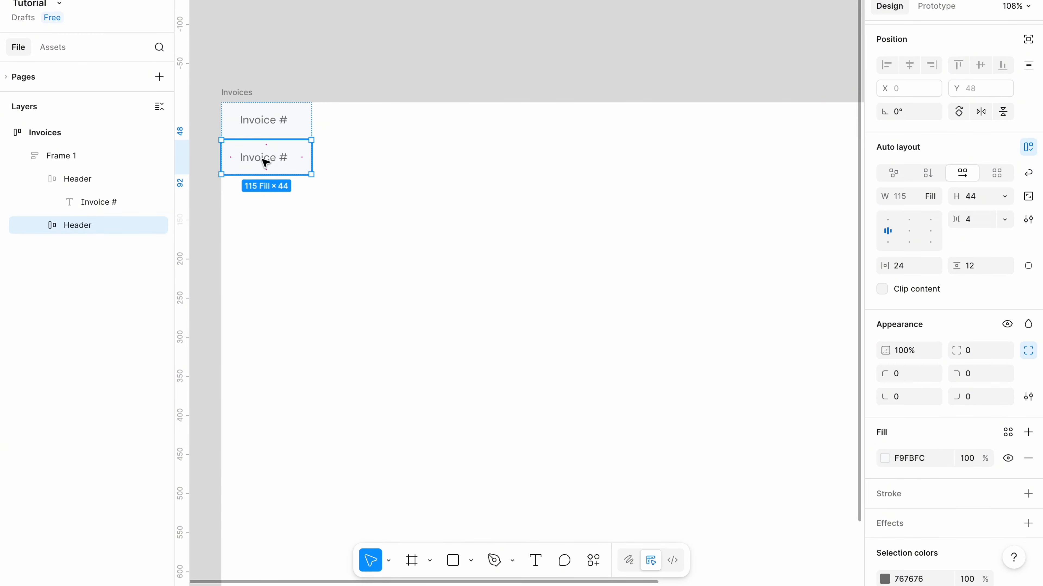
pyautogui.click(977, 196)
pyautogui.press('BackSpace')
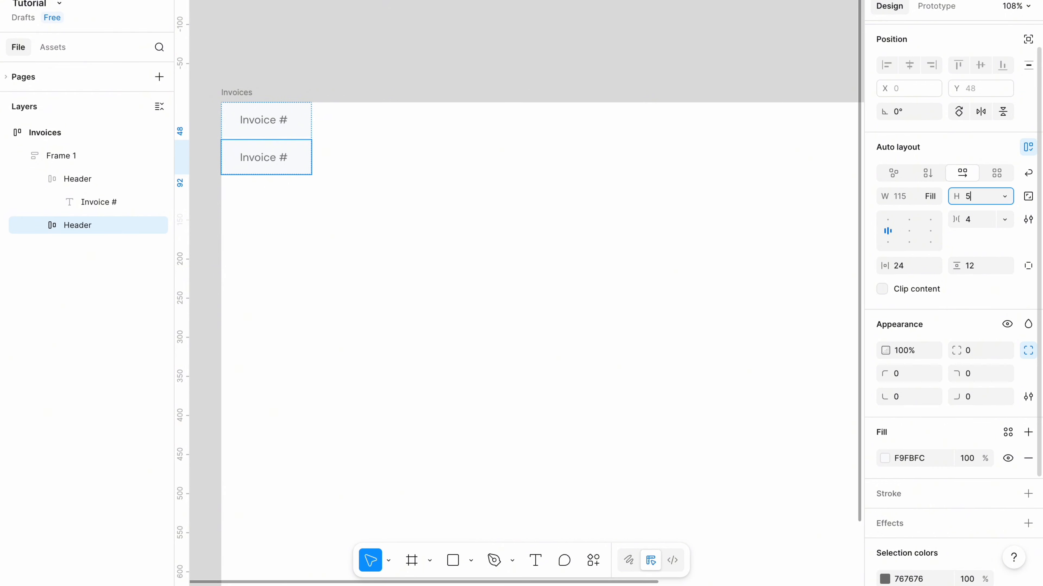
pyautogui.press('Return')
# Set the duplicated row's text colour to 2f2f2f.
pyautogui.click(465, 62)
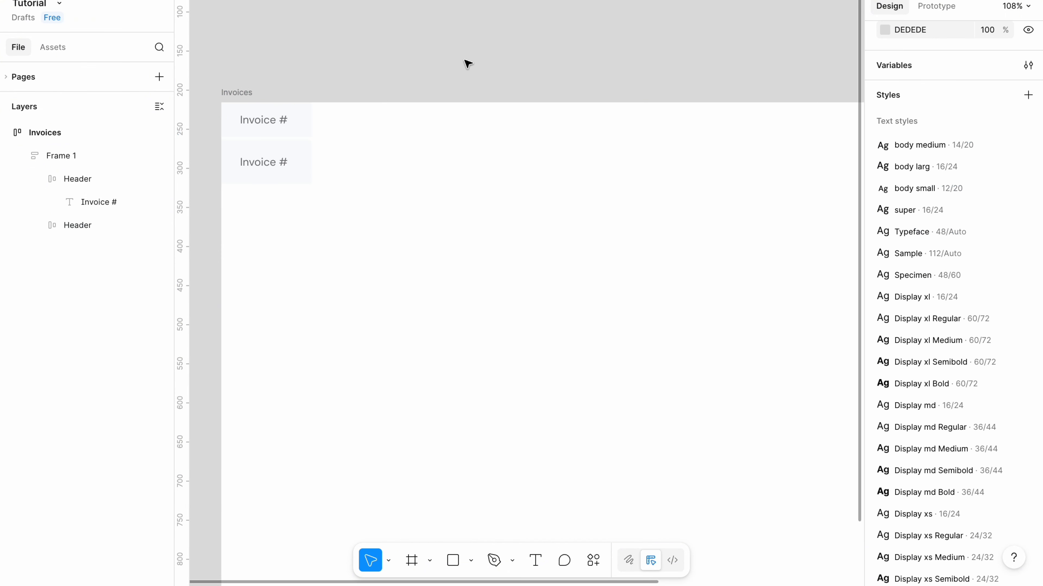
pyautogui.click(267, 167)
pyautogui.click(267, 166)
pyautogui.doubleClick(269, 164)
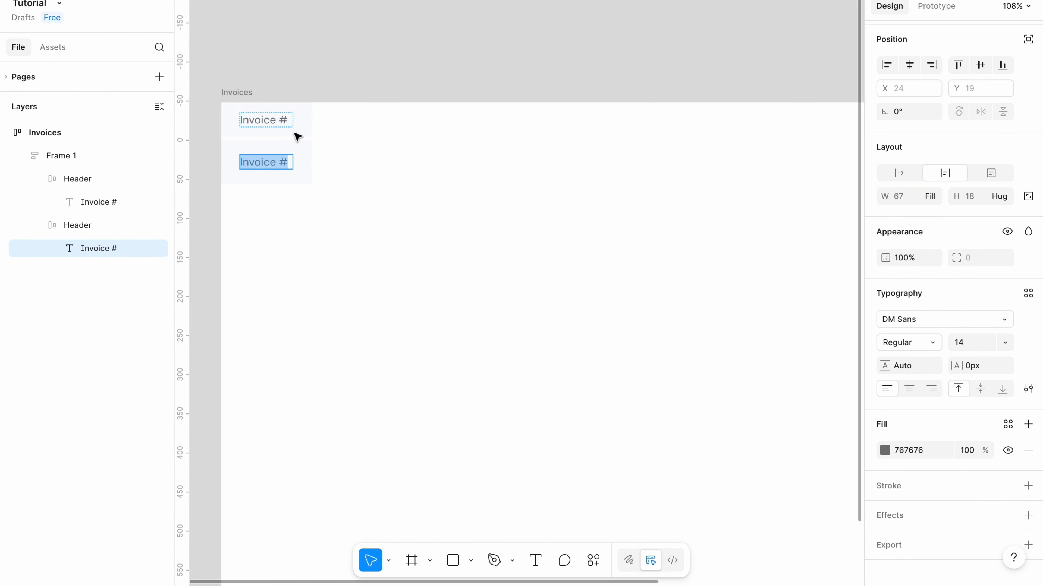
pyautogui.click(909, 483)
pyautogui.press('BackSpace')
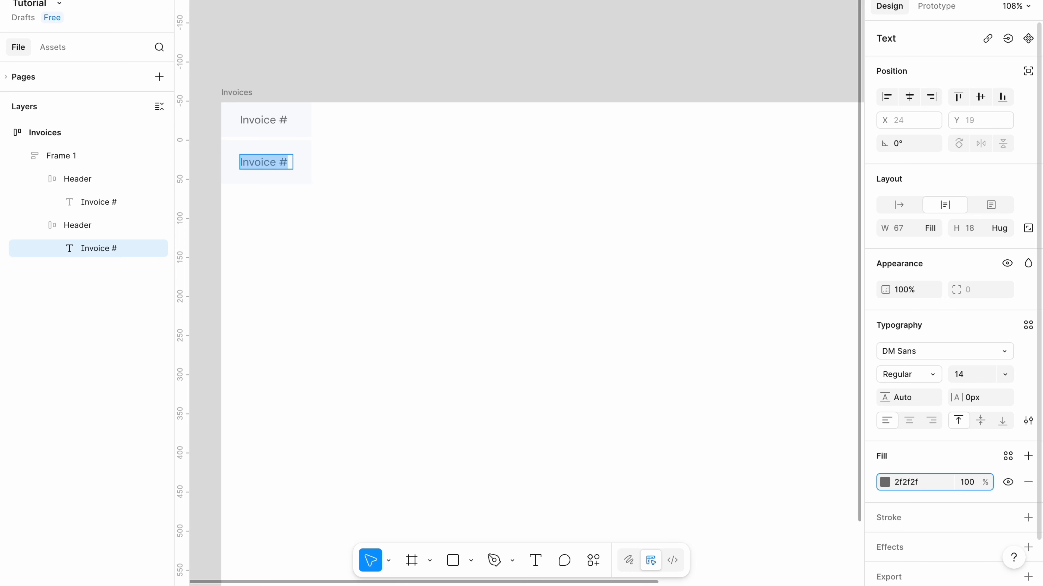
# Rename the duplicated frame Items.
pyautogui.click(83, 227)
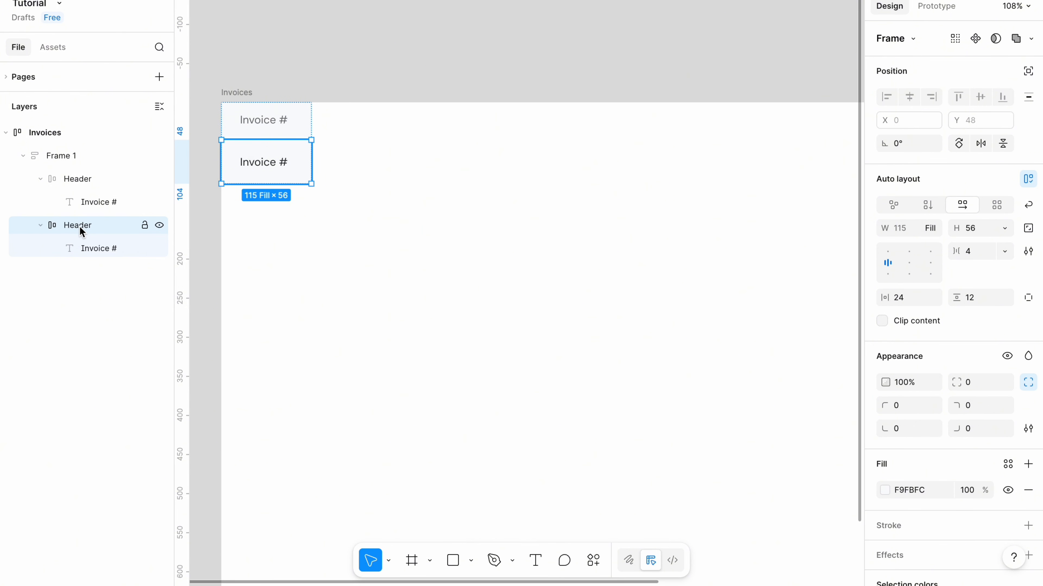
pyautogui.doubleClick(80, 228)
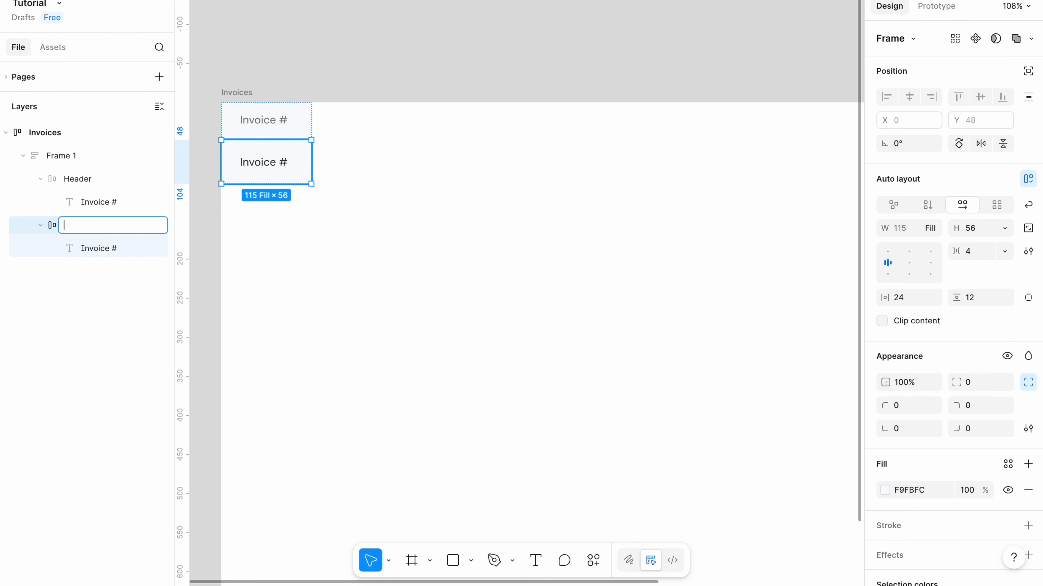
pyautogui.write('Items')
pyautogui.press('Return')
# Duplicate the Items row several times to build a column of item rows under the header.
pyautogui.scroll(-2, 312, 209)
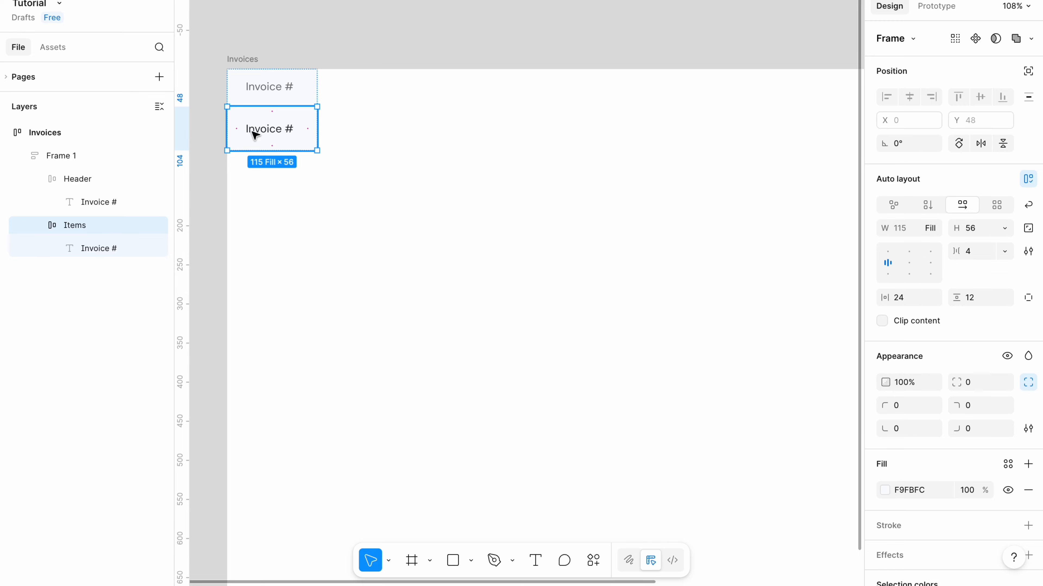
pyautogui.hotkey('ctrl', 'd')
pyautogui.hotkey('ctrl', 'd')
pyautogui.hotkey('ctrl', 'd')
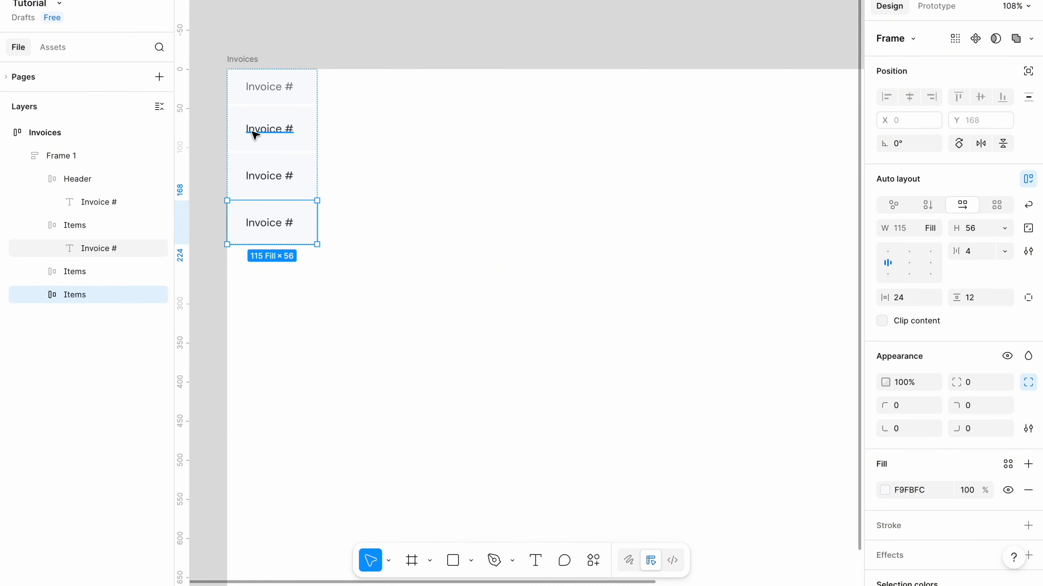
pyautogui.hotkey('ctrl', 'd')
pyautogui.hotkey('ctrl', 'd')
pyautogui.hotkey('ctrl', 'd')
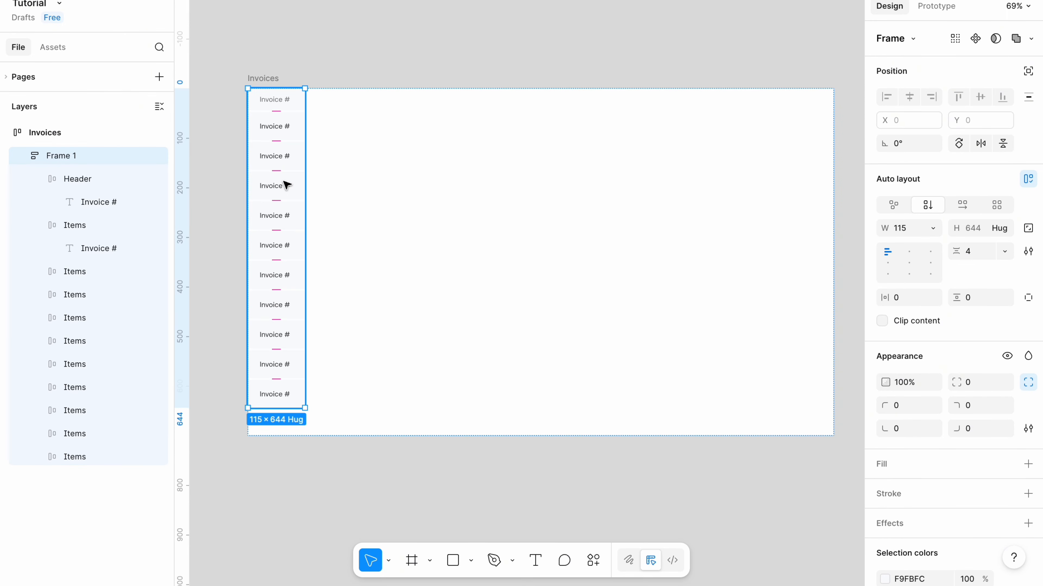
# Select the column frame and duplicate it five times to create six columns.
pyautogui.press('Escape')
pyautogui.click(283, 129)
pyautogui.hotkey('ctrl', 'd')
pyautogui.hotkey('ctrl', 'd')
pyautogui.hotkey('ctrl', 'd')
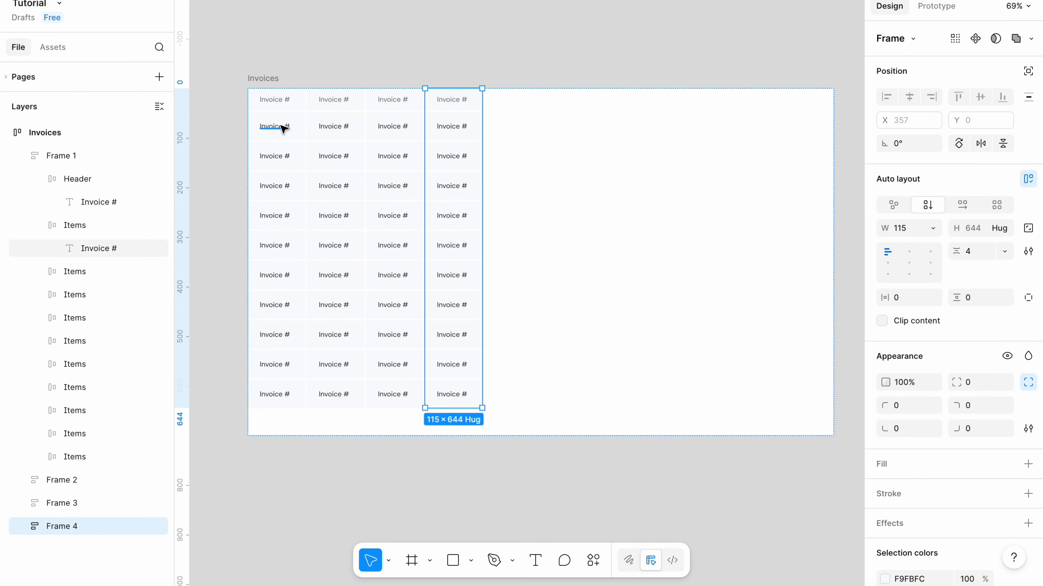
pyautogui.hotkey('ctrl', 'd')
pyautogui.hotkey('ctrl', 'd')
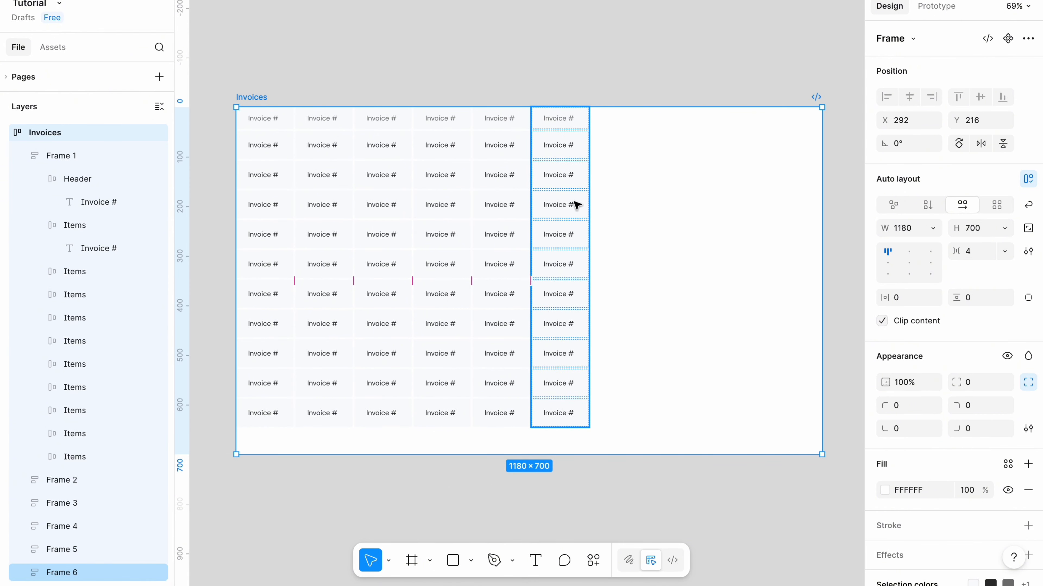
# Set the width of all six column frames to fill the container.
pyautogui.click(266, 144)
pyautogui.keyDown('shift'); pyautogui.click(345, 160); pyautogui.keyUp('shift')
pyautogui.keyDown('shift'); pyautogui.click(400, 161); pyautogui.keyUp('shift')
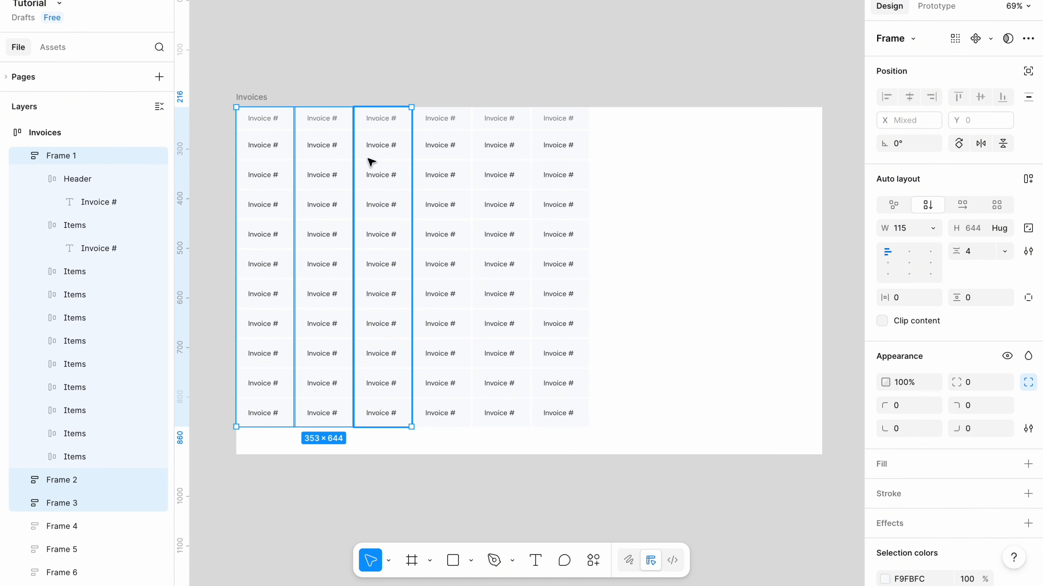
pyautogui.keyDown('shift'); pyautogui.click(426, 164); pyautogui.keyUp('shift')
pyautogui.keyDown('shift'); pyautogui.click(499, 164); pyautogui.keyUp('shift')
pyautogui.keyDown('shift'); pyautogui.click(558, 164); pyautogui.keyUp('shift')
pyautogui.click(938, 229)
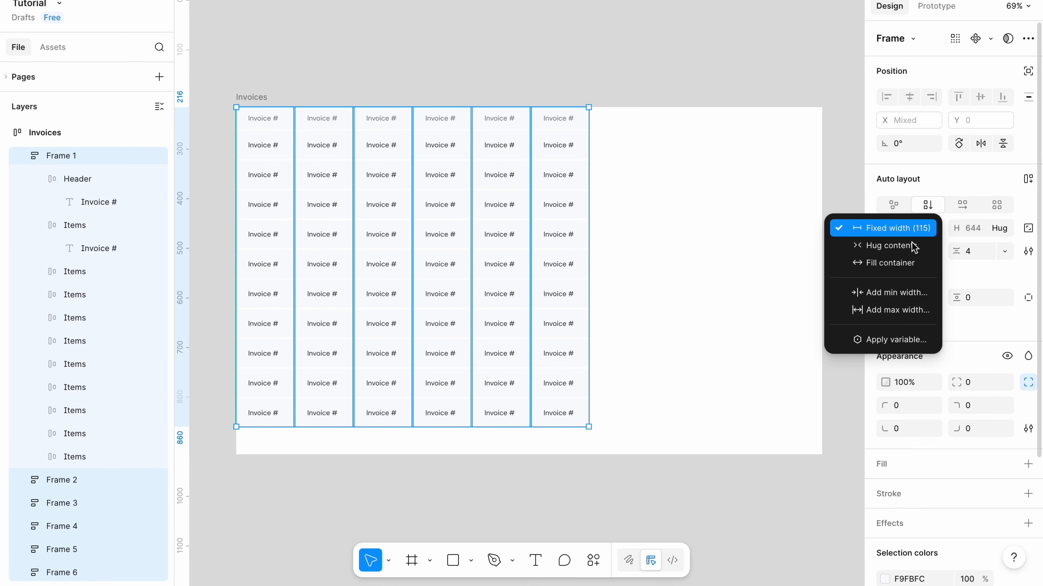
pyautogui.click(886, 271)
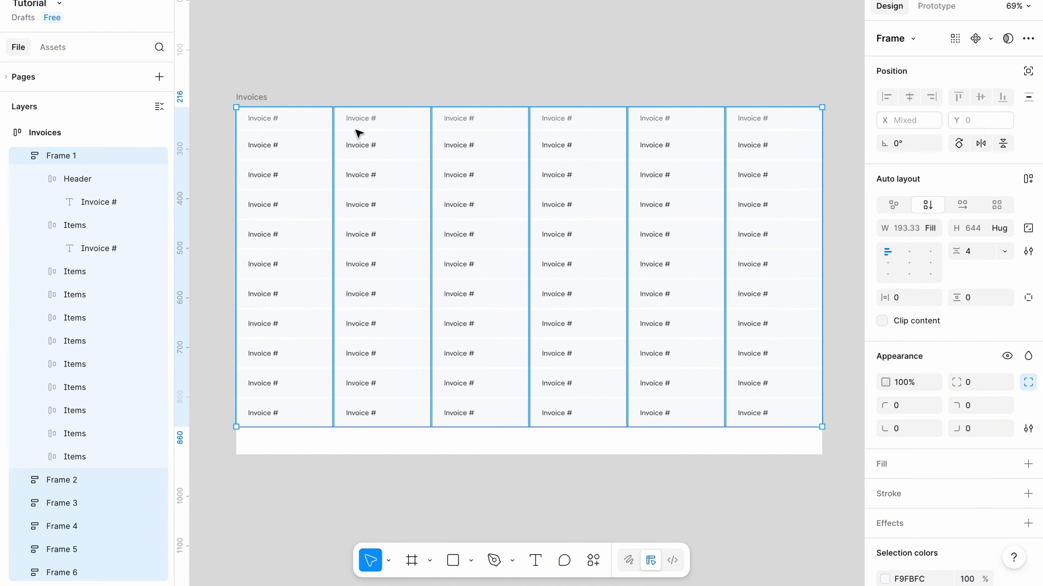
# Set the Invoices frame's spacing between items to 0.
pyautogui.click(263, 98)
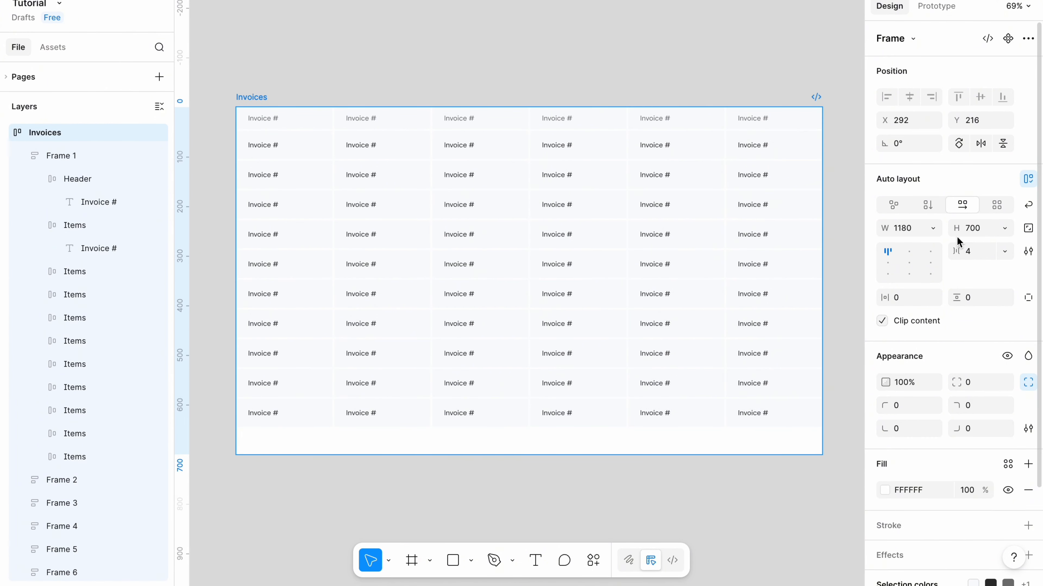
pyautogui.click(971, 256)
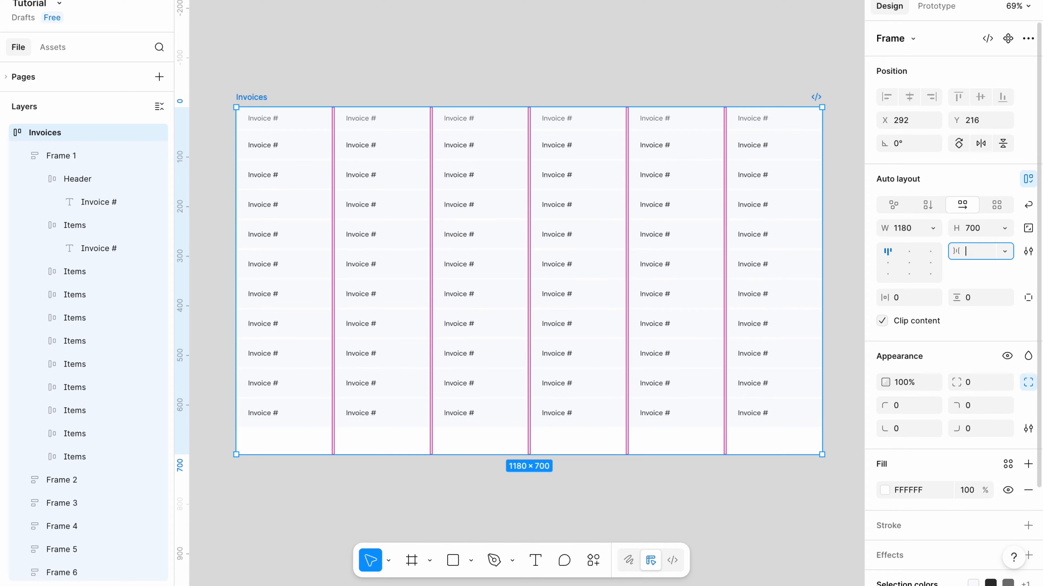
pyautogui.write('0')
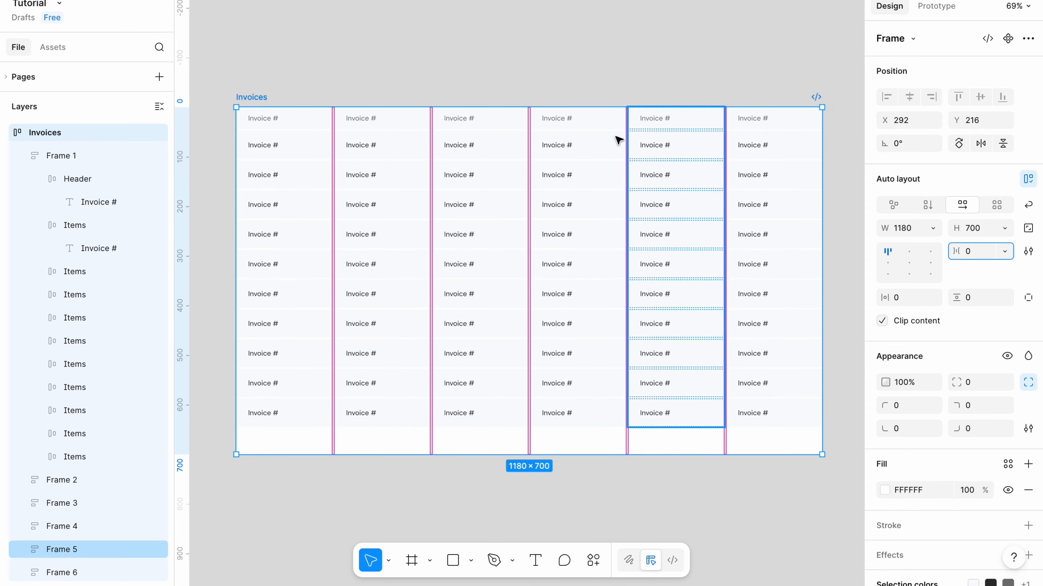
# Set the Invoices frame's height to hug its contents.
pyautogui.click(510, 82)
pyautogui.click(243, 95)
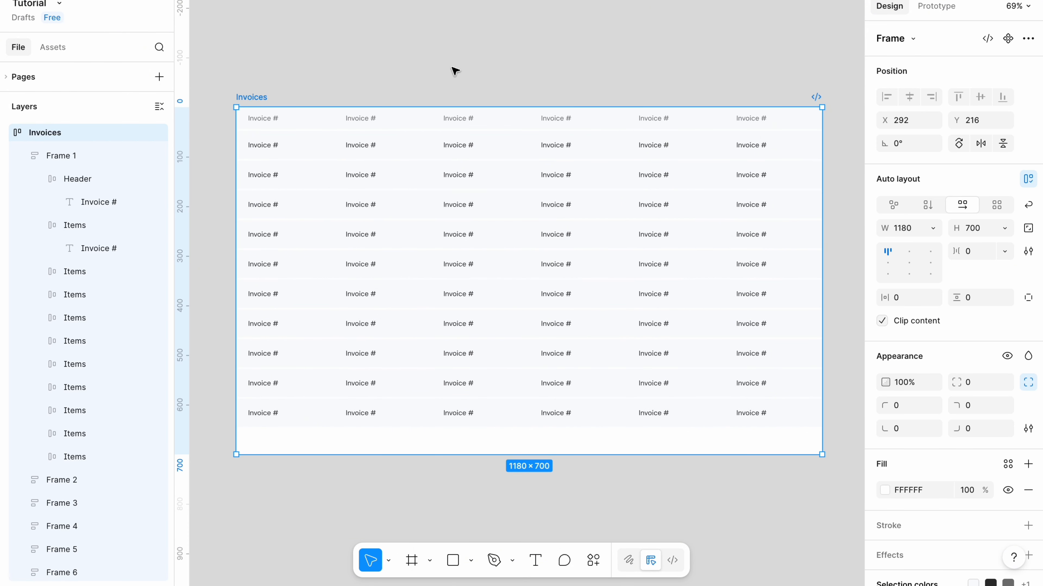
pyautogui.click(1005, 229)
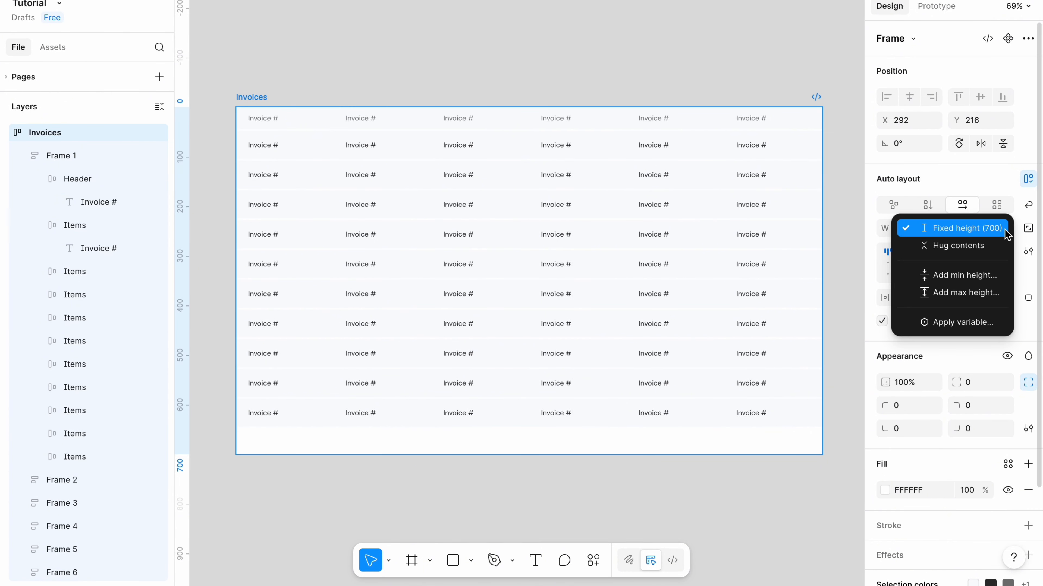
pyautogui.click(977, 244)
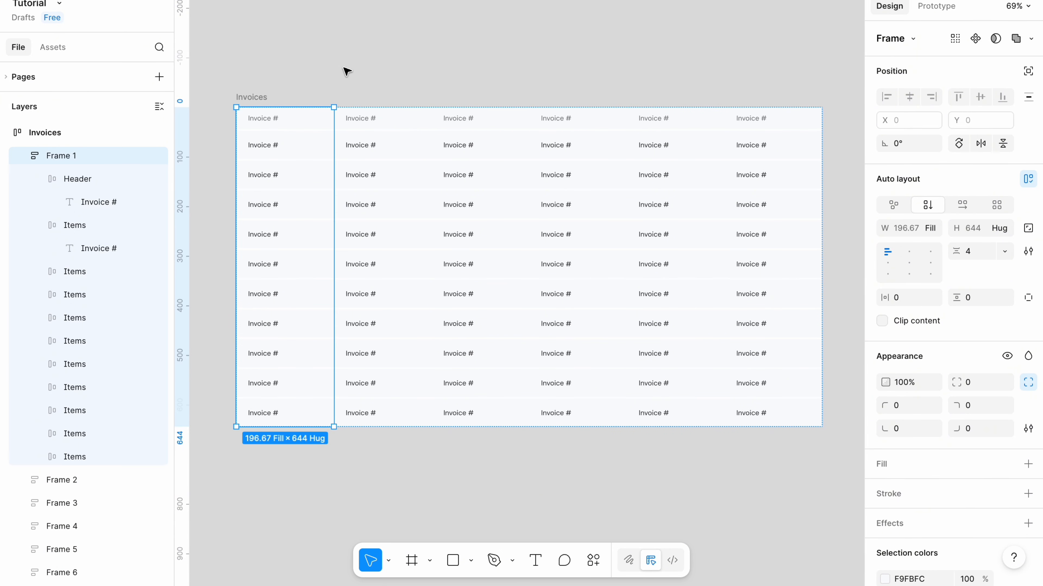
# Select all six column frames and set their vertical spacing between rows to 8.
pyautogui.click(344, 70)
pyautogui.click(287, 158)
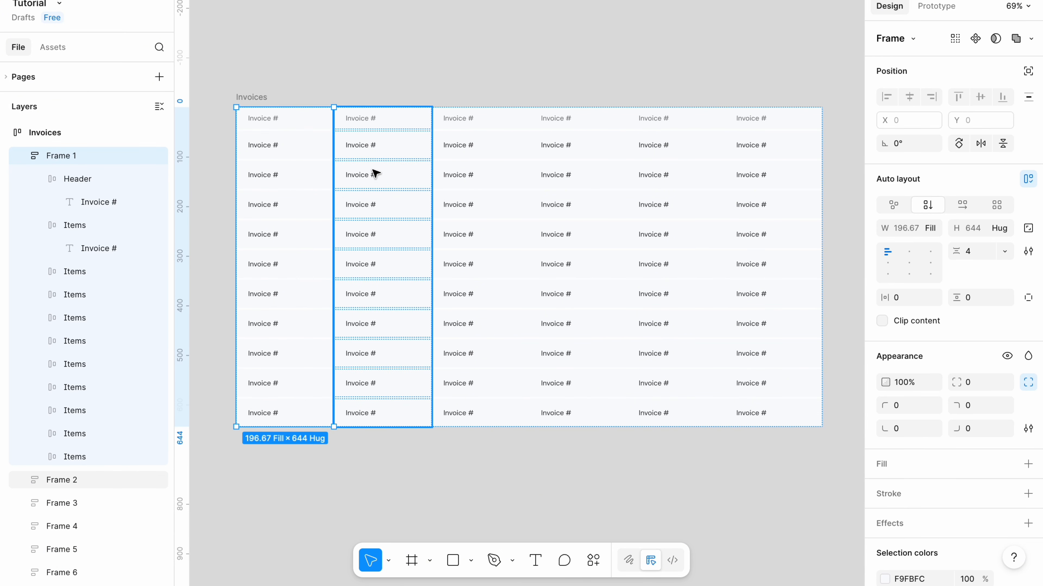
pyautogui.keyDown('shift'); pyautogui.click(394, 174); pyautogui.keyUp('shift')
pyautogui.keyDown('shift'); pyautogui.click(454, 175); pyautogui.keyUp('shift')
pyautogui.keyDown('shift'); pyautogui.click(540, 176); pyautogui.keyUp('shift')
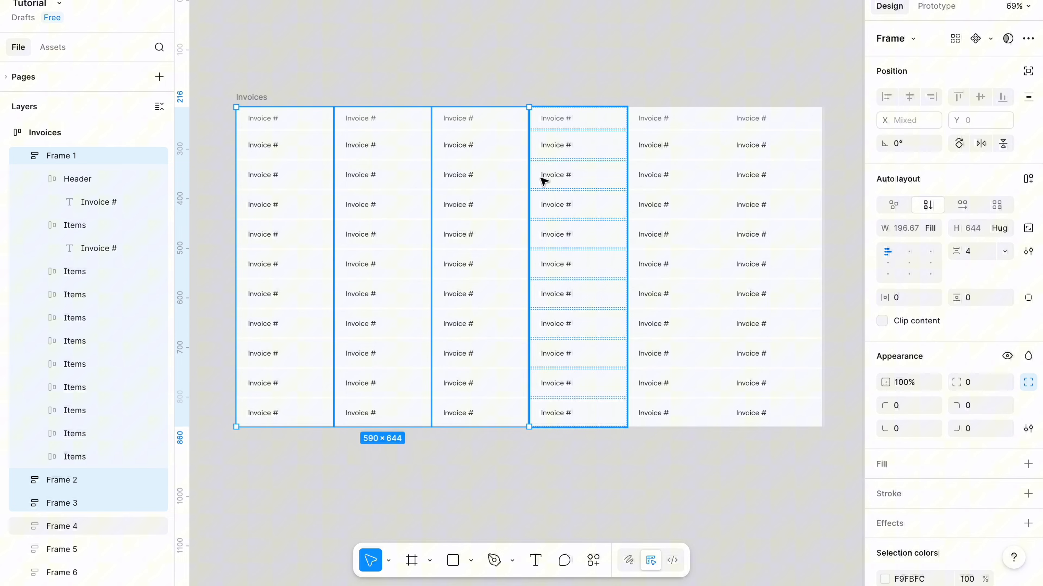
pyautogui.keyDown('shift'); pyautogui.click(637, 178); pyautogui.keyUp('shift')
pyautogui.keyDown('shift'); pyautogui.click(740, 182); pyautogui.keyUp('shift')
pyautogui.click(975, 255)
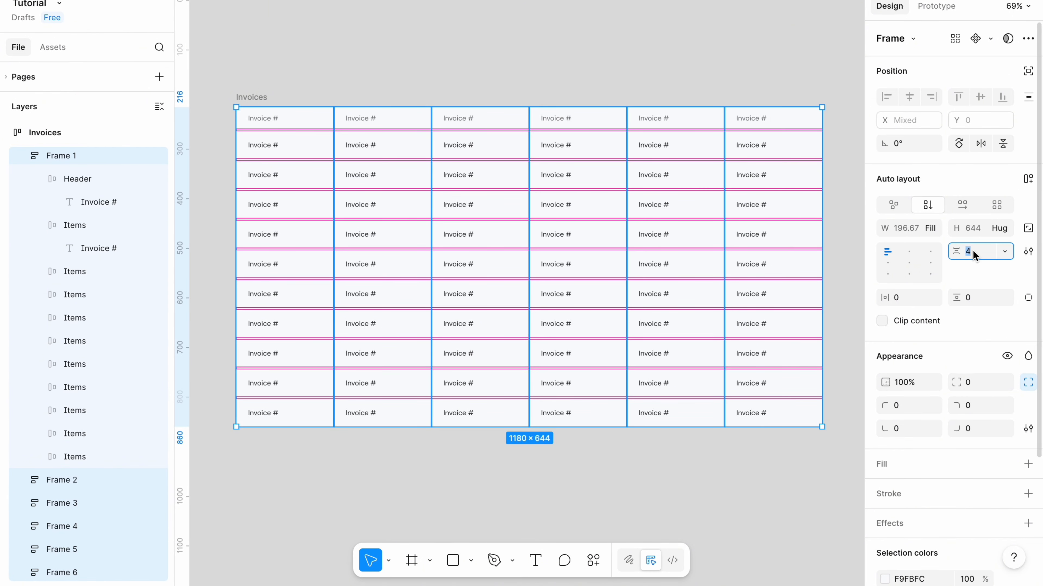
pyautogui.write('8')
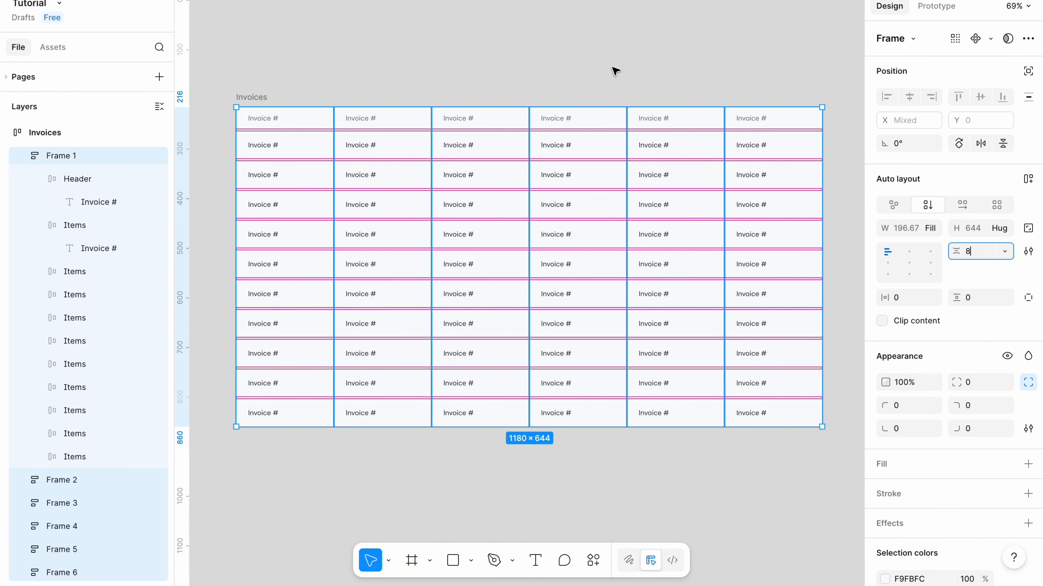
# Select the header cells of all six columns and remove their fill.
pyautogui.click(614, 69)
pyautogui.doubleClick(279, 119)
pyautogui.keyDown('shift'); pyautogui.click(350, 119); pyautogui.keyUp('shift')
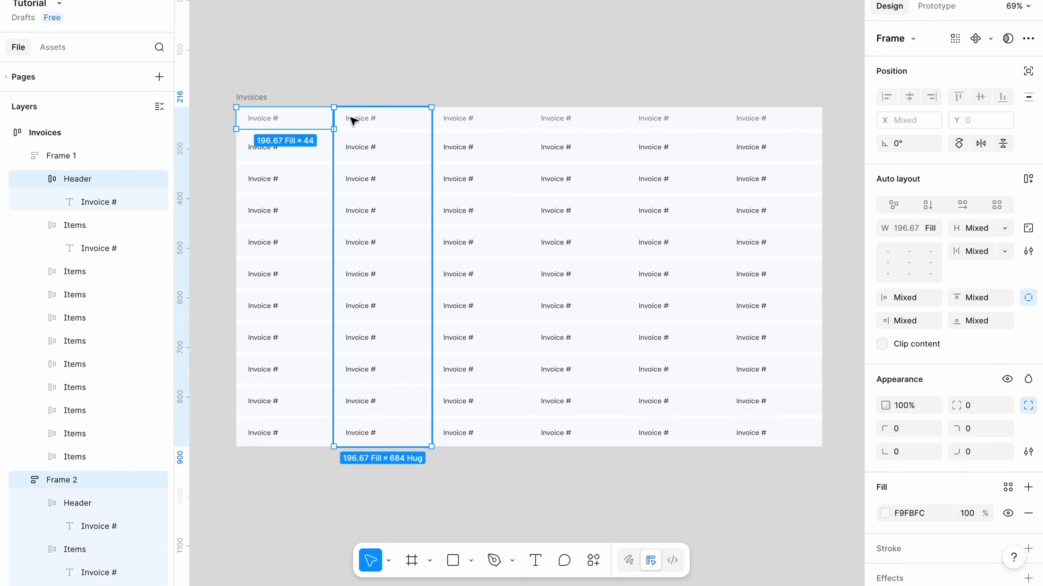
pyautogui.keyDown('shift'); pyautogui.click(384, 119); pyautogui.keyUp('shift')
pyautogui.keyDown('shift'); pyautogui.doubleClick(465, 120); pyautogui.keyUp('shift')
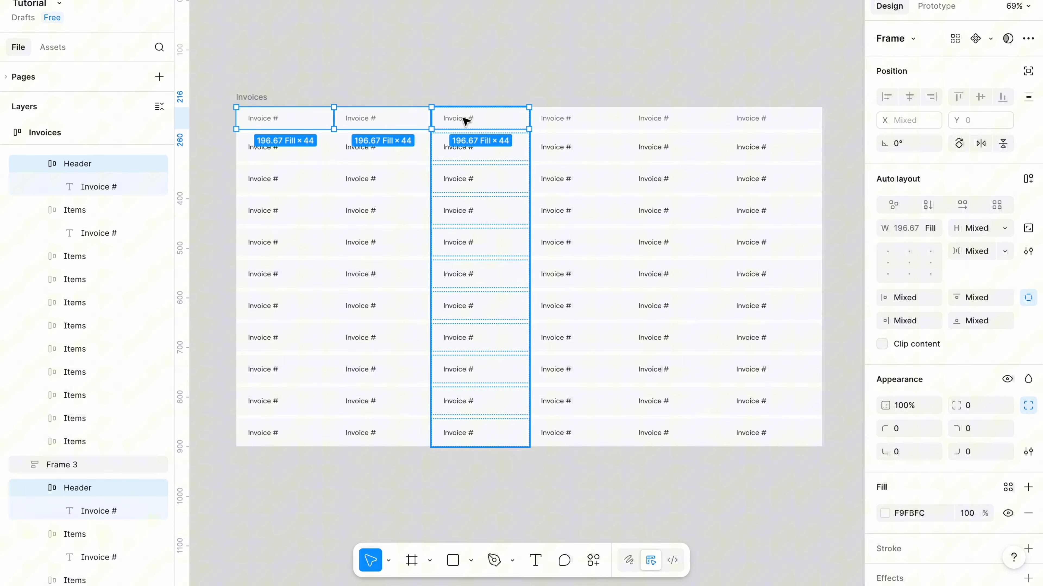
pyautogui.keyDown('shift'); pyautogui.click(550, 122); pyautogui.keyUp('shift')
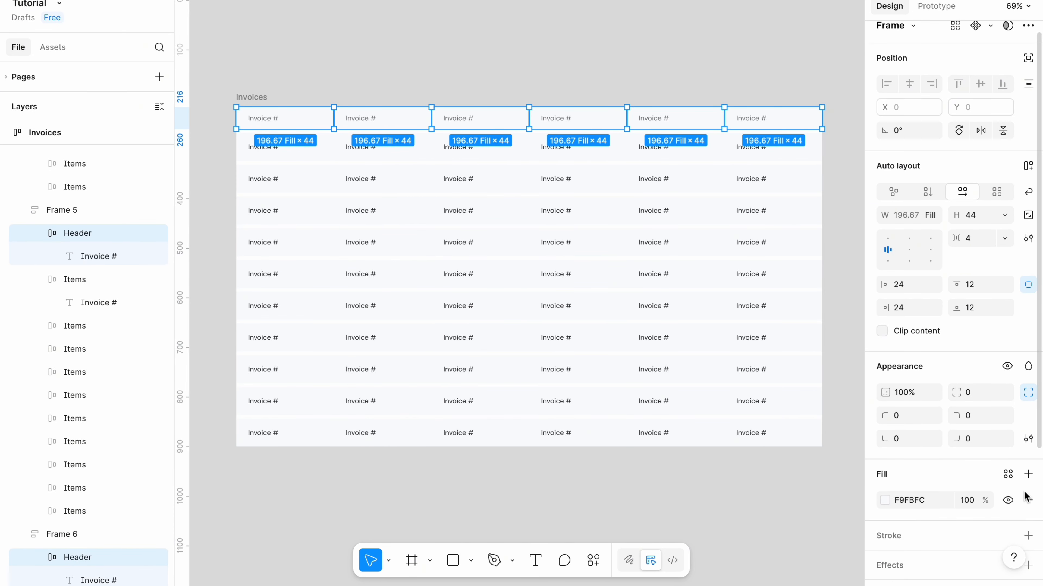
pyautogui.click(1028, 500)
pyautogui.press('Escape')
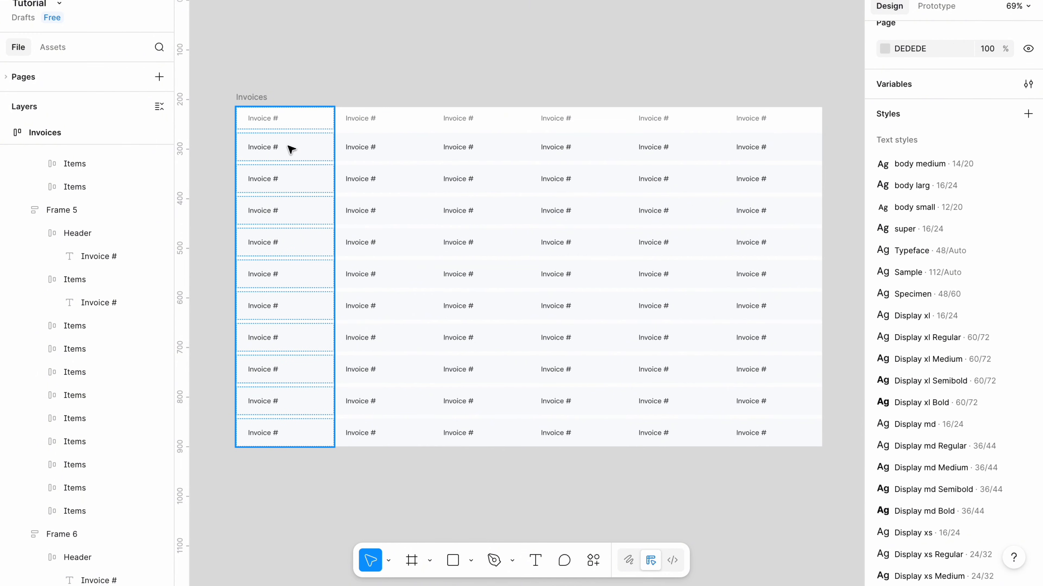
# Rename the header labels of columns two to six to Client, Amount, Status, Due date and Created.
pyautogui.doubleClick(286, 168)
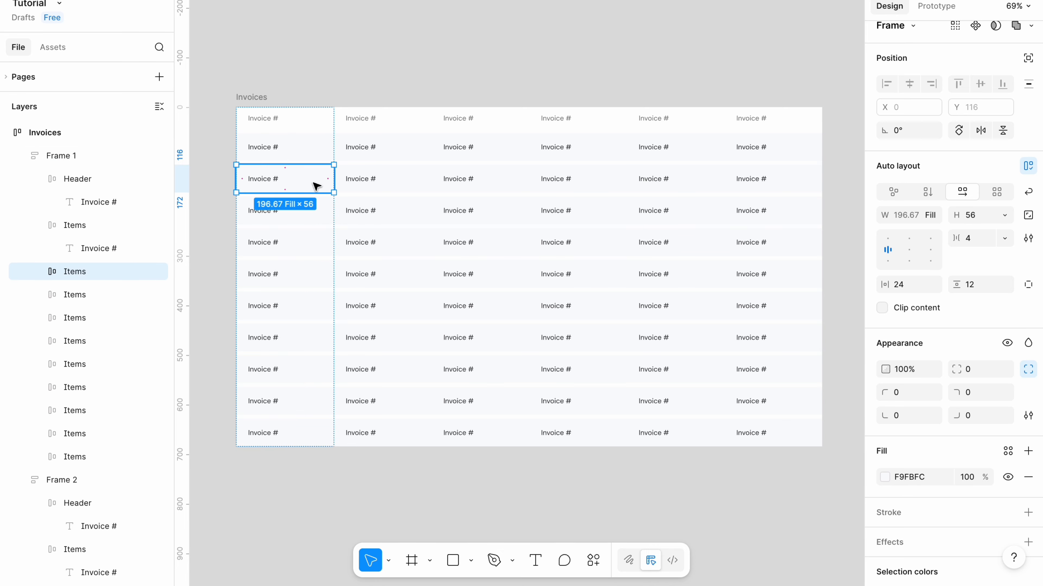
pyautogui.click(353, 66)
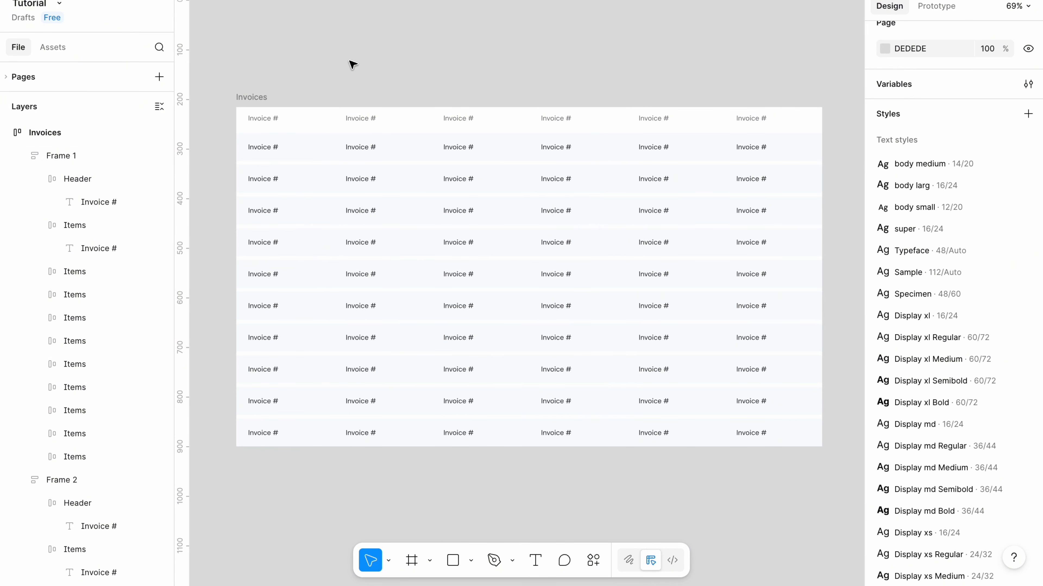
pyautogui.click(352, 120)
pyautogui.doubleClick(351, 120)
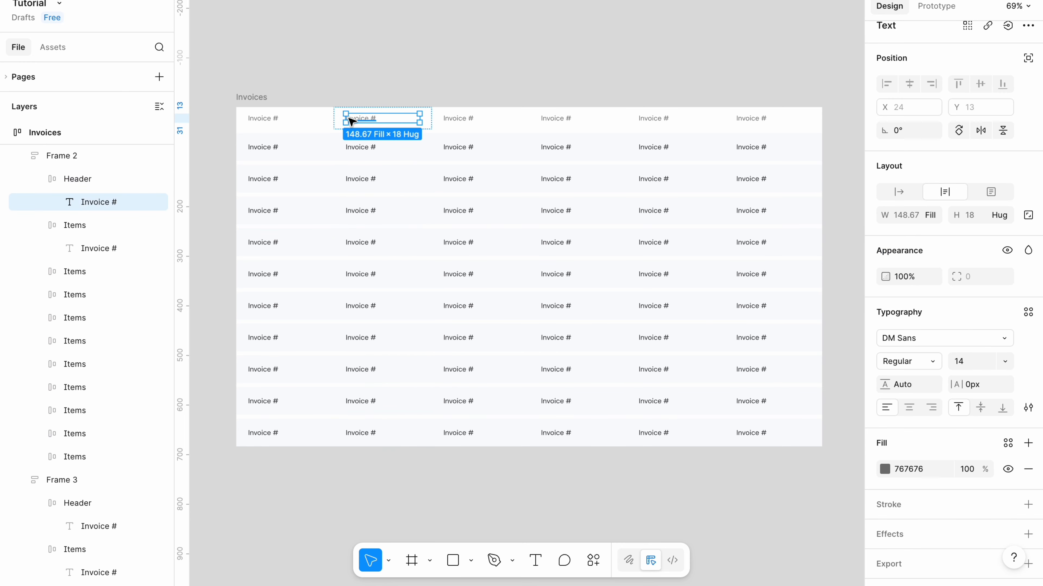
pyautogui.doubleClick(349, 119)
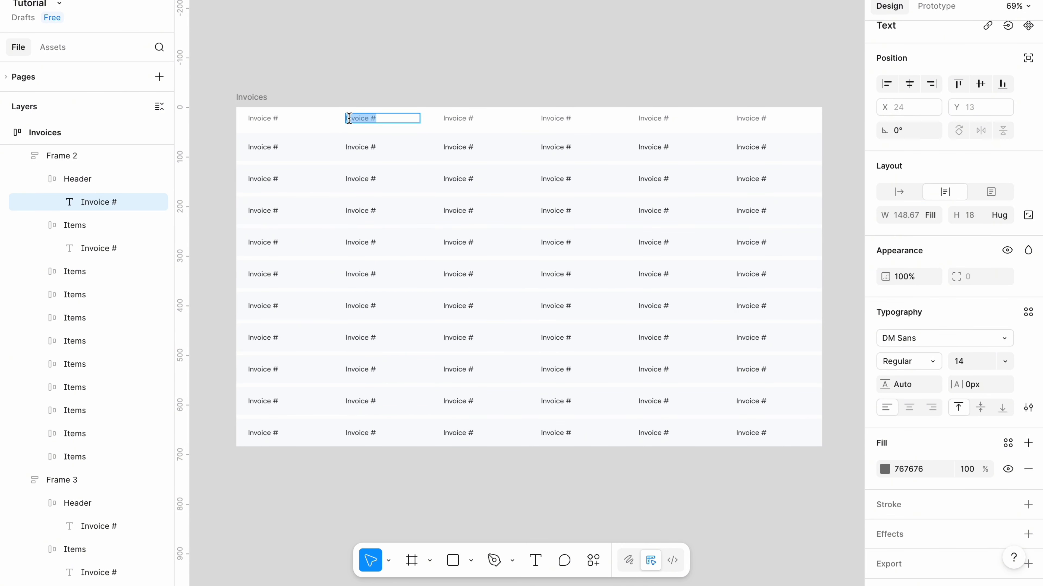
pyautogui.press('BackSpace')
pyautogui.write('Client')
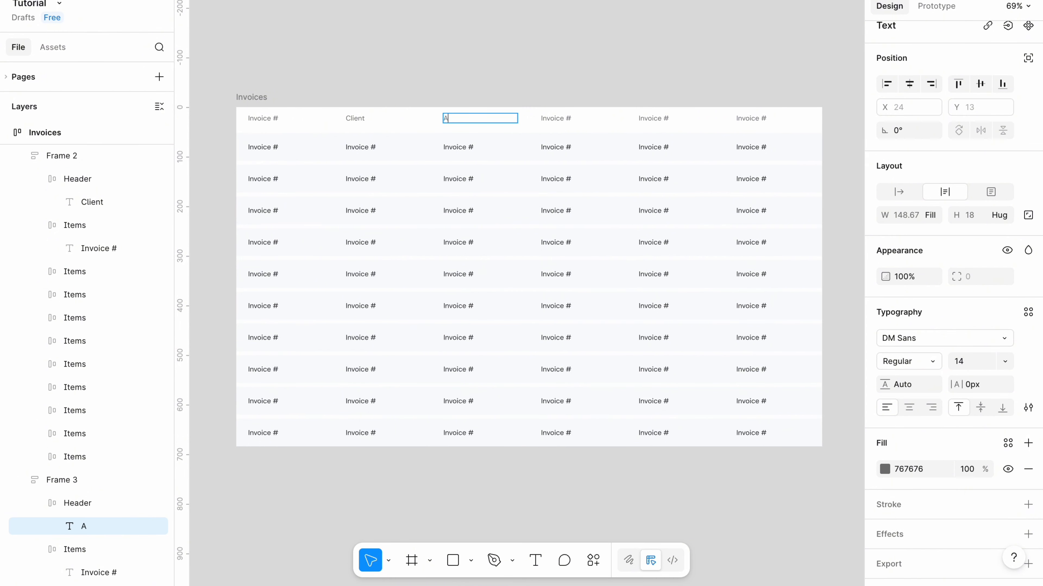
pyautogui.write('Amoun')
pyautogui.write('t')
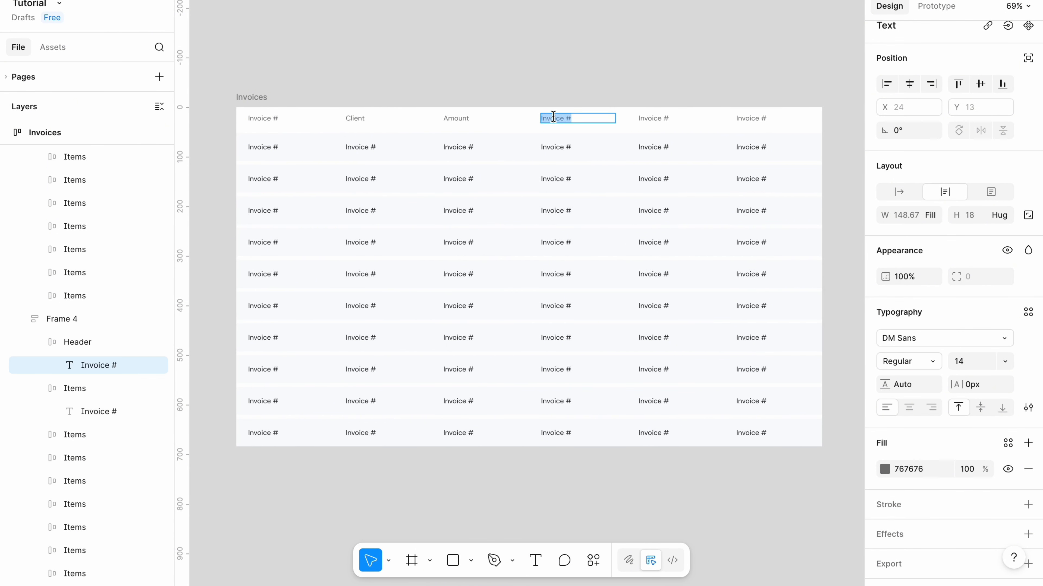
pyautogui.press('BackSpace')
pyautogui.write('Statu')
pyautogui.write('s')
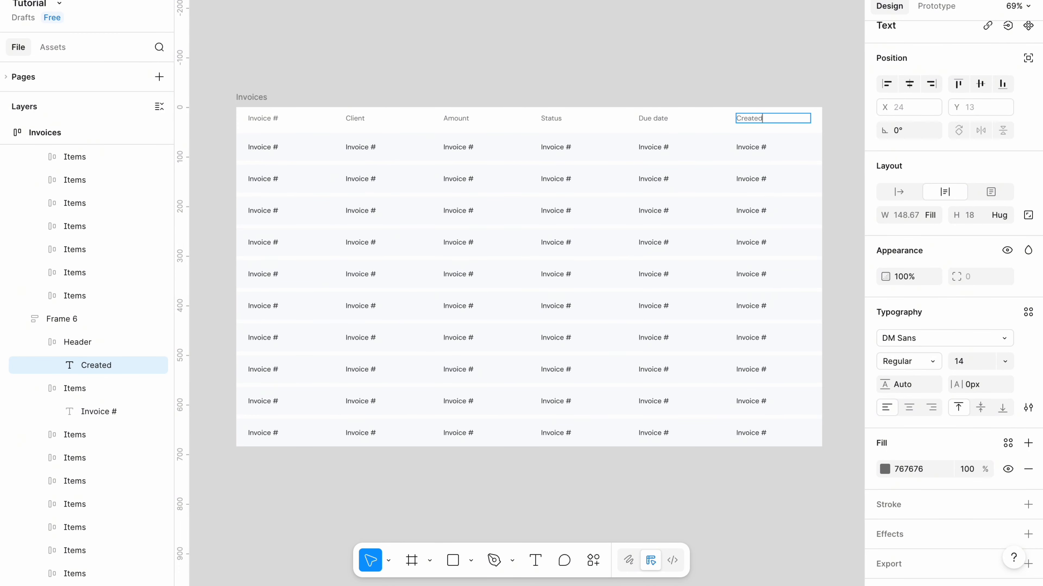
pyautogui.click(710, 51)
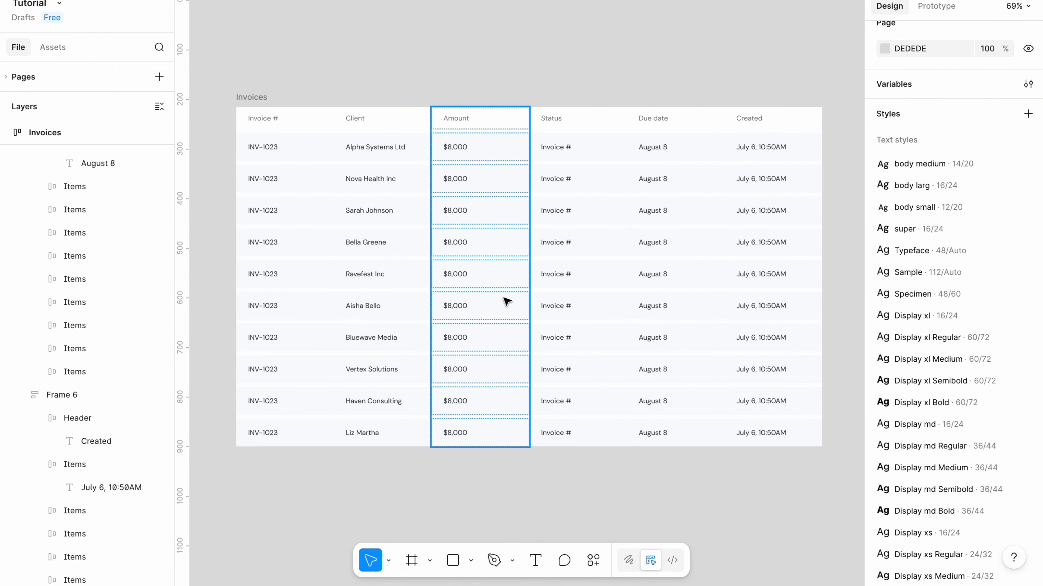
# Paste the status badge component into the first row's Status cell and delete that cell's placeholder text.
pyautogui.click(559, 150)
pyautogui.click(559, 151)
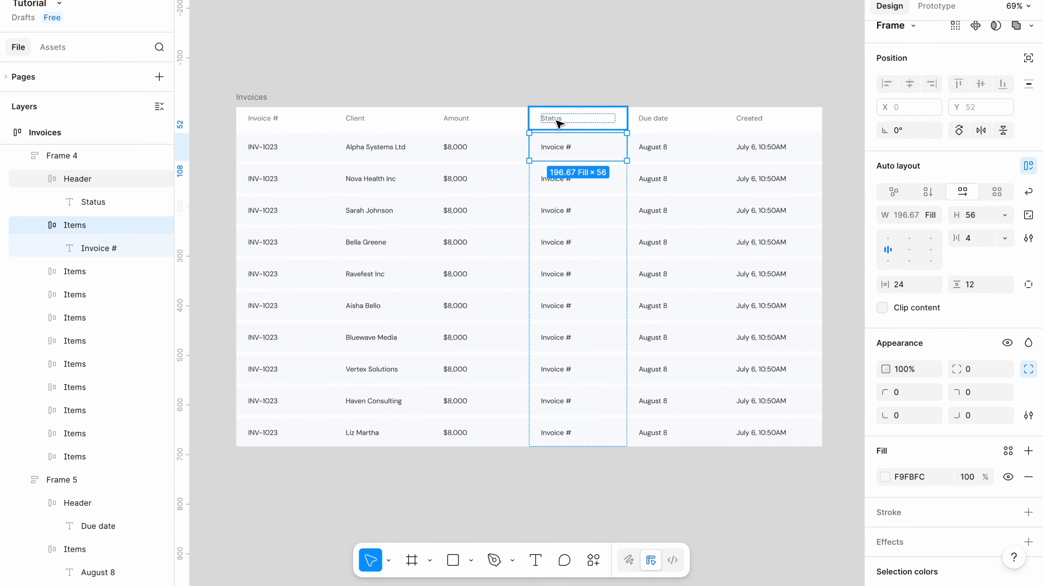
pyautogui.click(513, 48)
pyautogui.rightClick(512, 47)
pyautogui.click(534, 61)
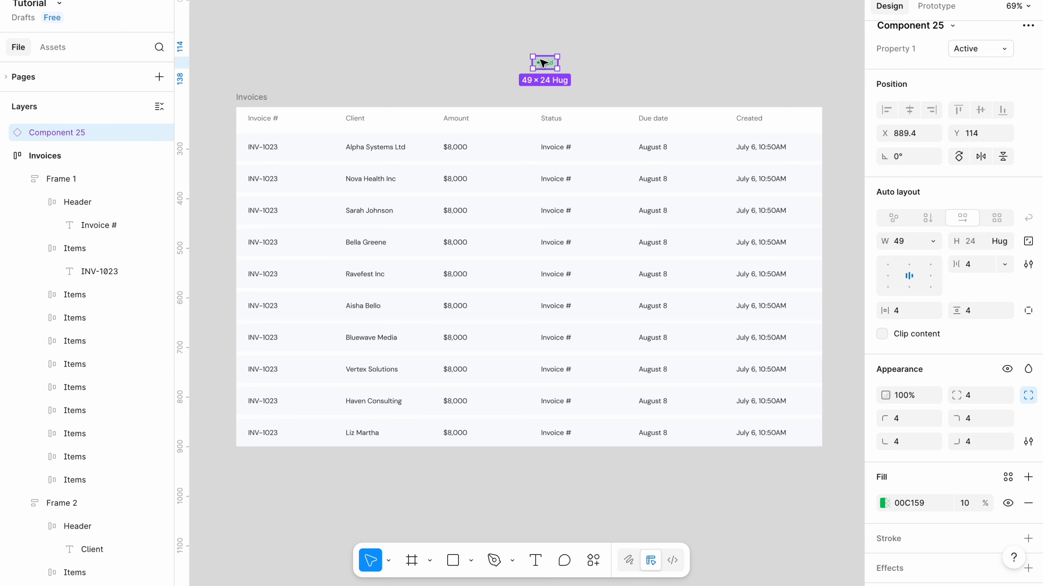
pyautogui.moveTo(543, 63); pyautogui.dragTo(587, 152)
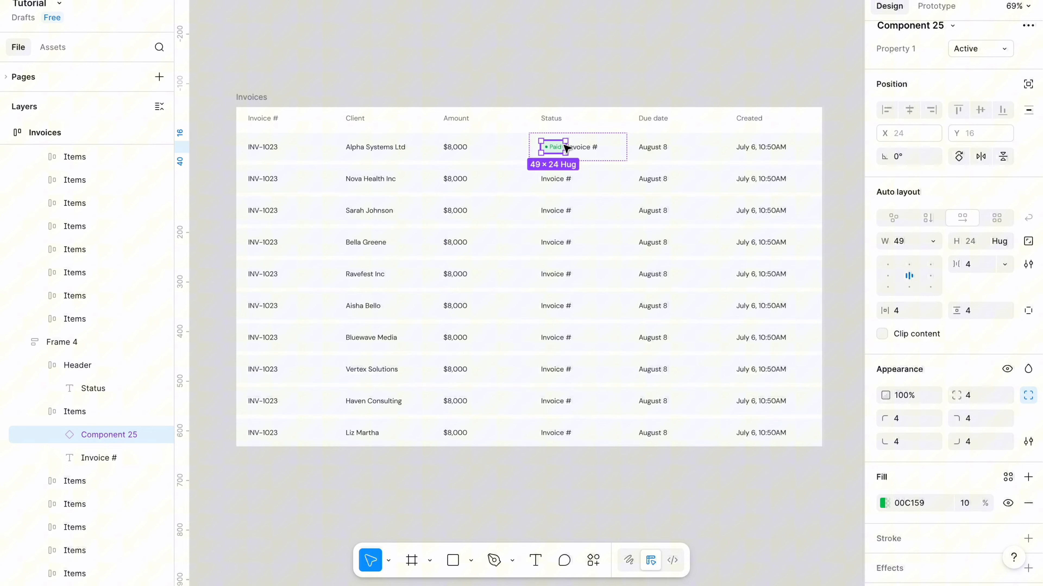
pyautogui.click(587, 152)
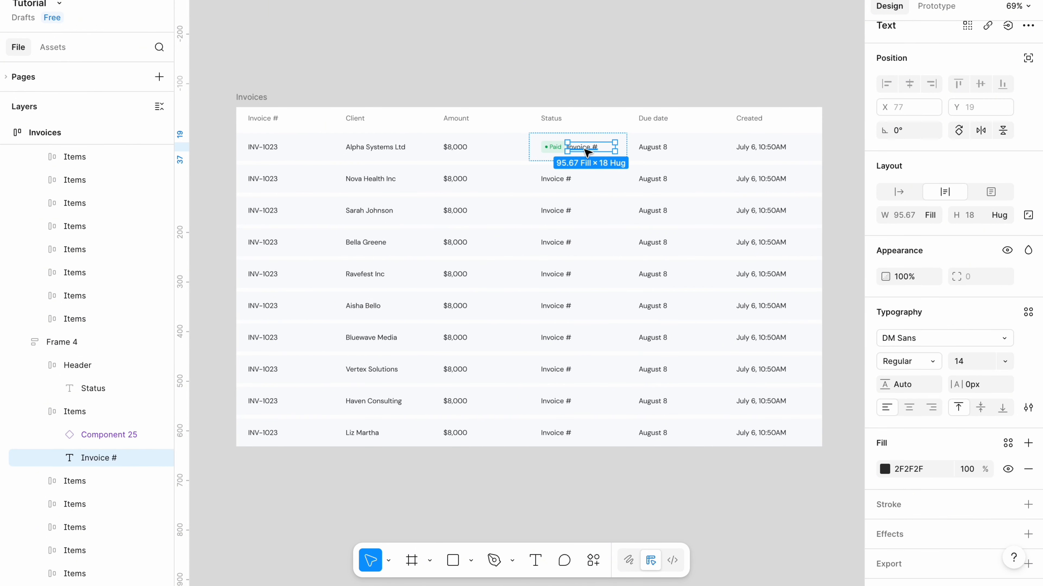
pyautogui.press('Delete')
# Copy the first Status cell and paste it to replace the Status cells of the remaining nine rows.
pyautogui.click(571, 152)
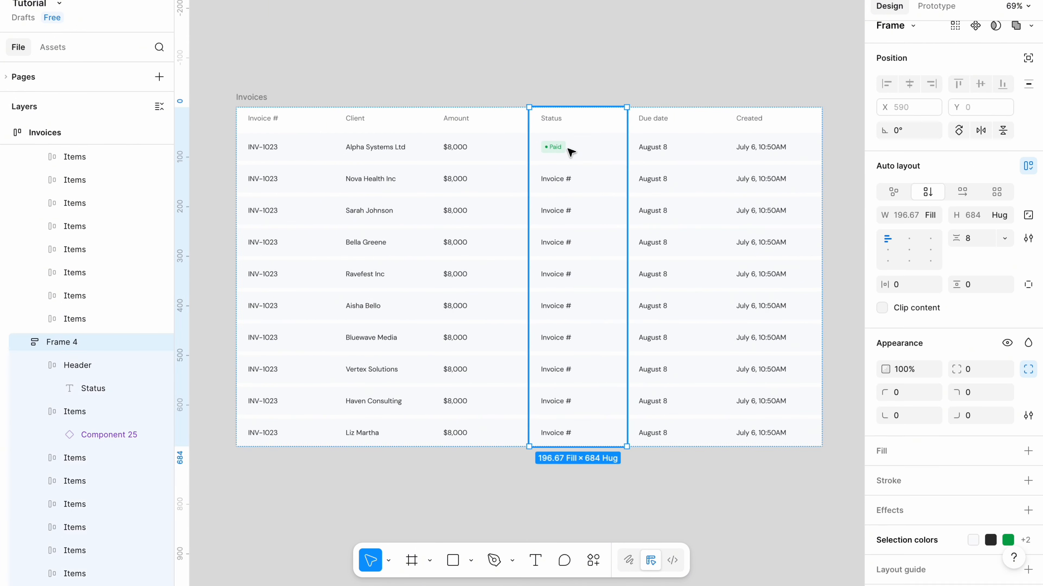
pyautogui.rightClick(566, 151)
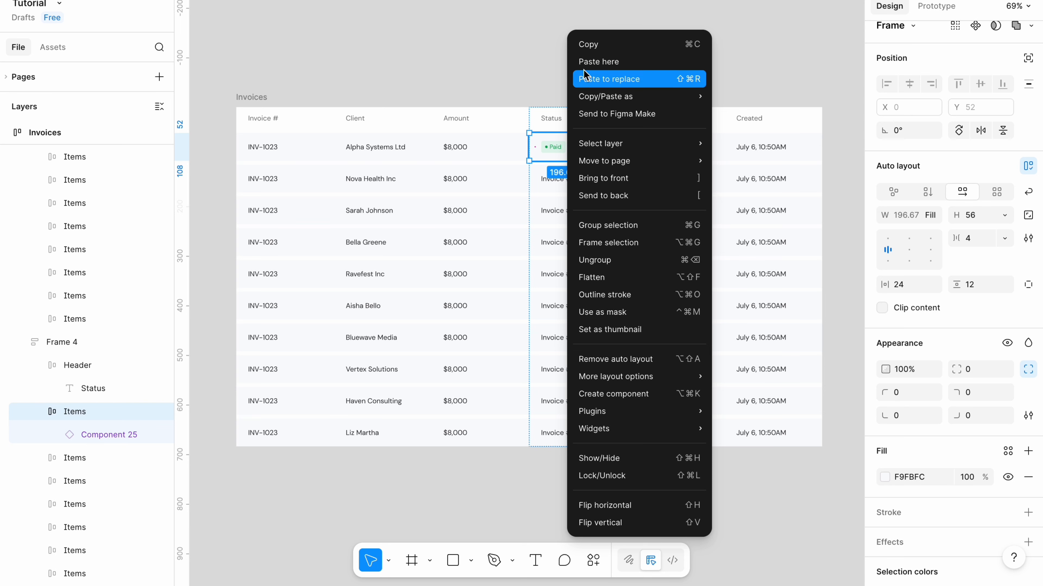
pyautogui.click(595, 43)
pyautogui.click(576, 182)
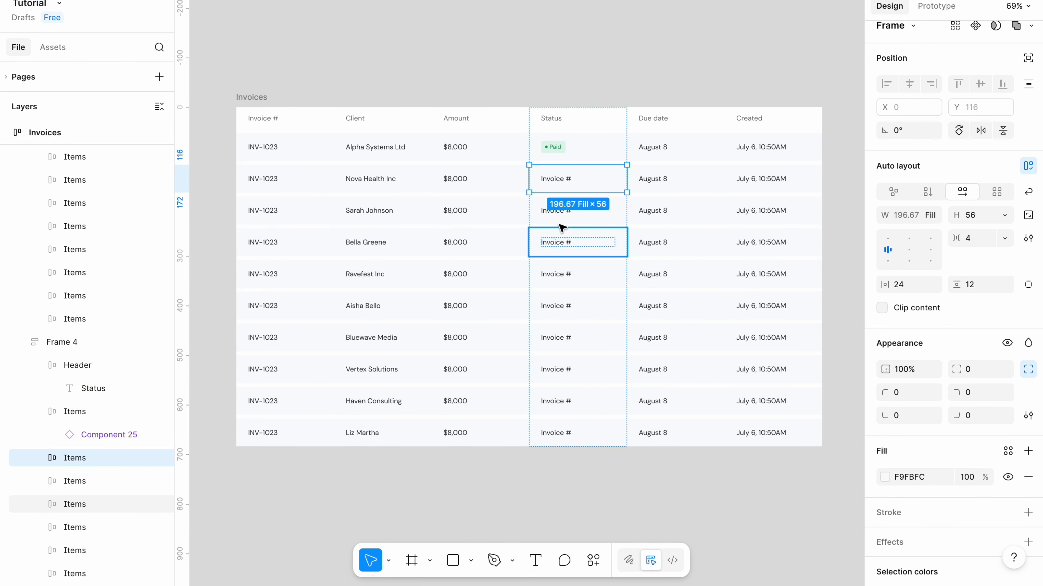
pyautogui.moveTo(559, 216); pyautogui.dragTo(541, 430)
pyautogui.rightClick(559, 273)
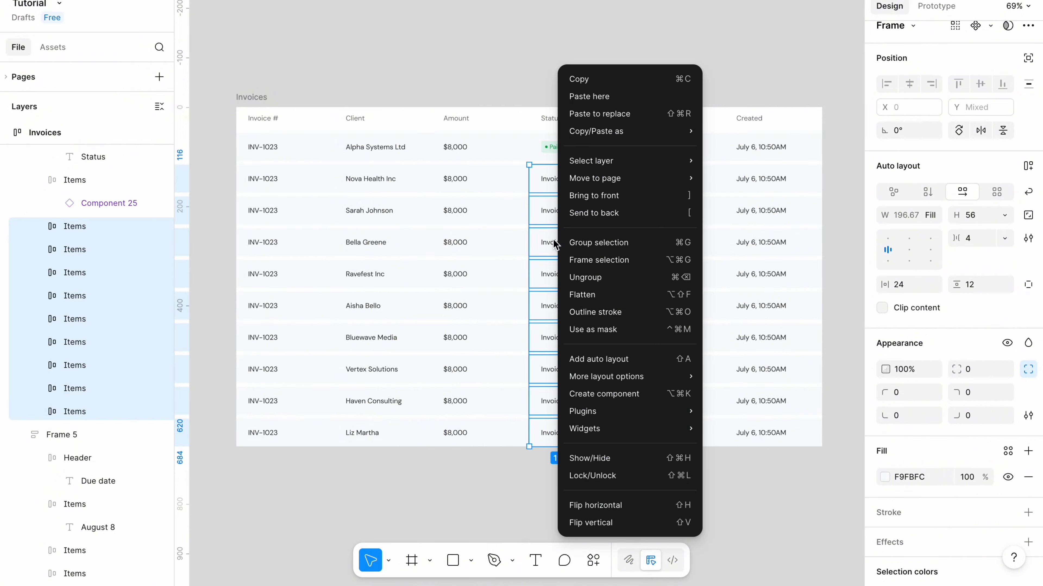
pyautogui.click(597, 119)
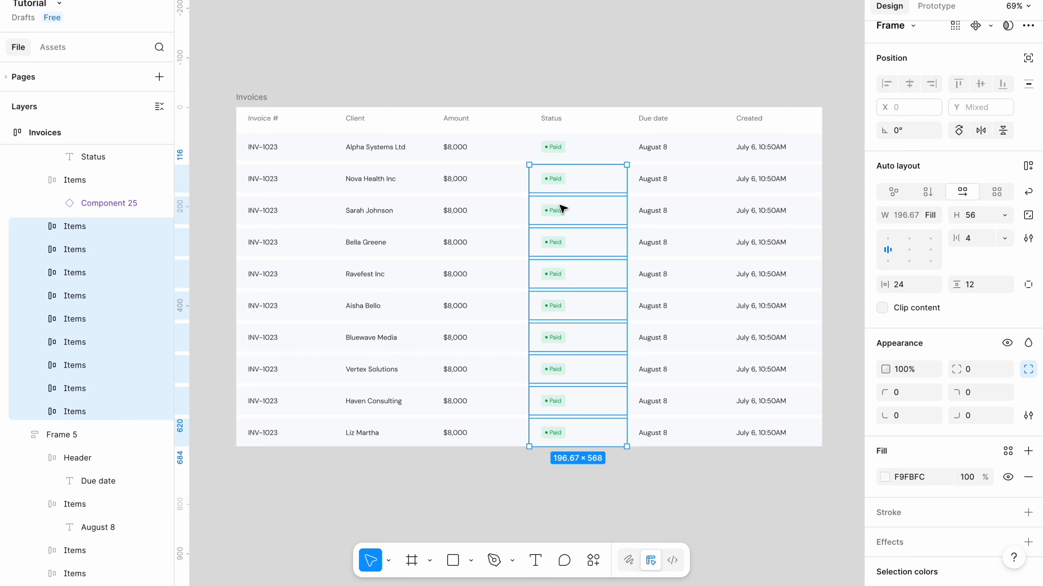
# Switch the second row's status badge to the disabled variant.
pyautogui.doubleClick(559, 180)
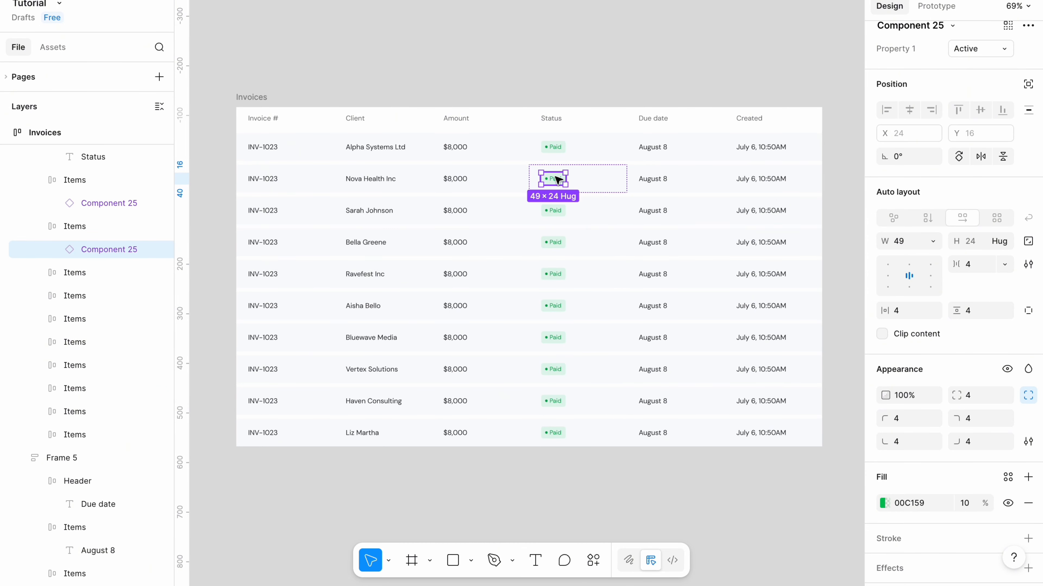
pyautogui.click(1000, 48)
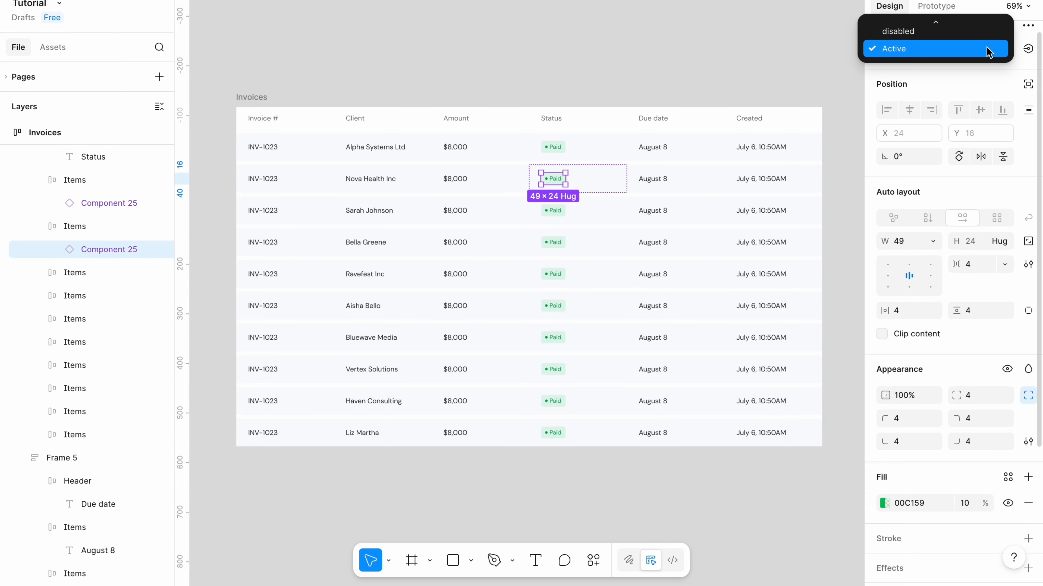
pyautogui.click(985, 31)
# Relabel the second row's badge as Overdue and set its width to hug contents.
pyautogui.doubleClick(554, 179)
pyautogui.doubleClick(554, 179)
pyautogui.write('Overdue')
pyautogui.press('Escape')
pyautogui.press('Escape')
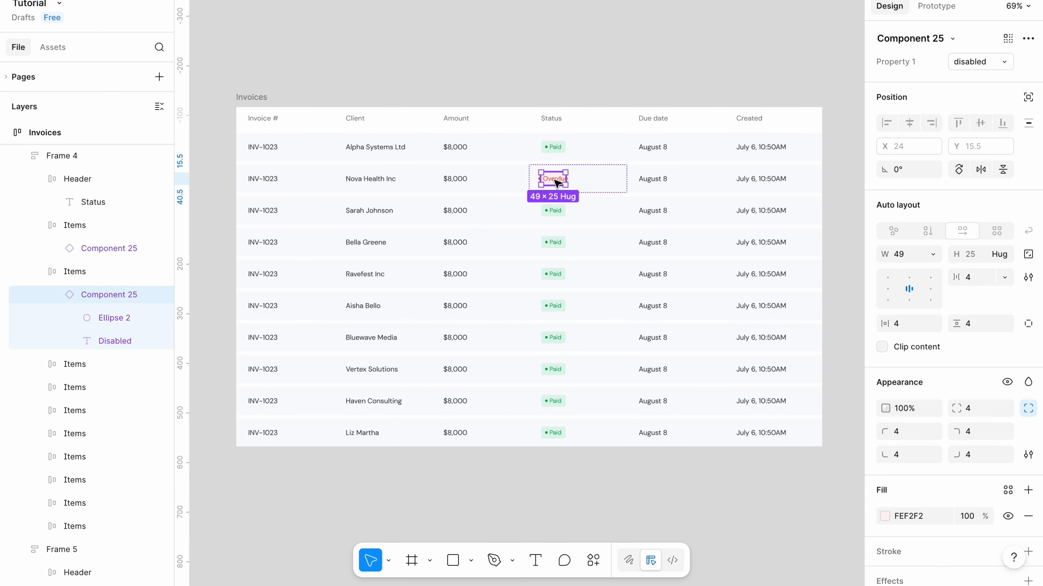
pyautogui.click(932, 254)
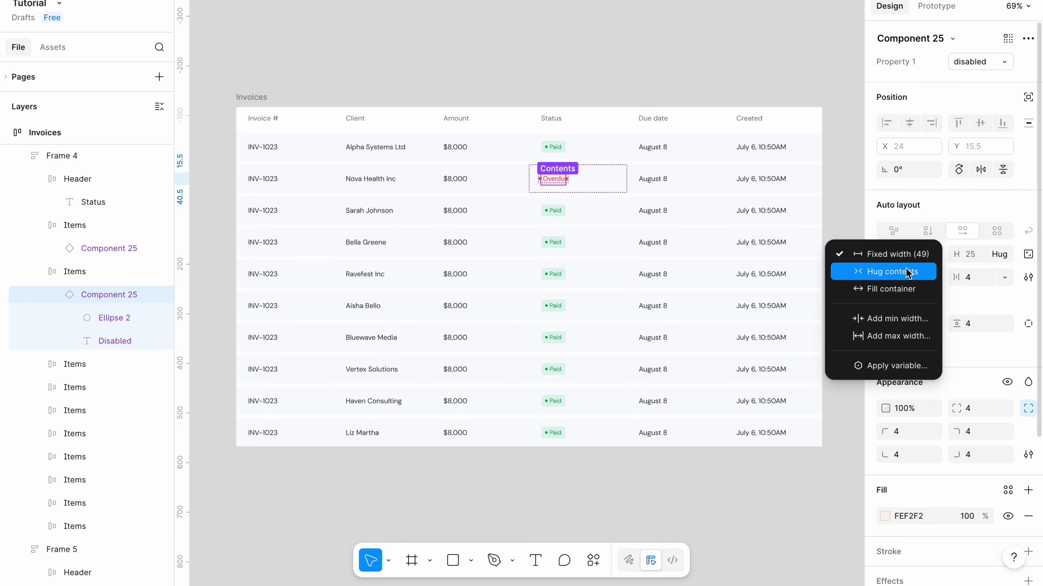
pyautogui.click(906, 272)
pyautogui.click(687, 73)
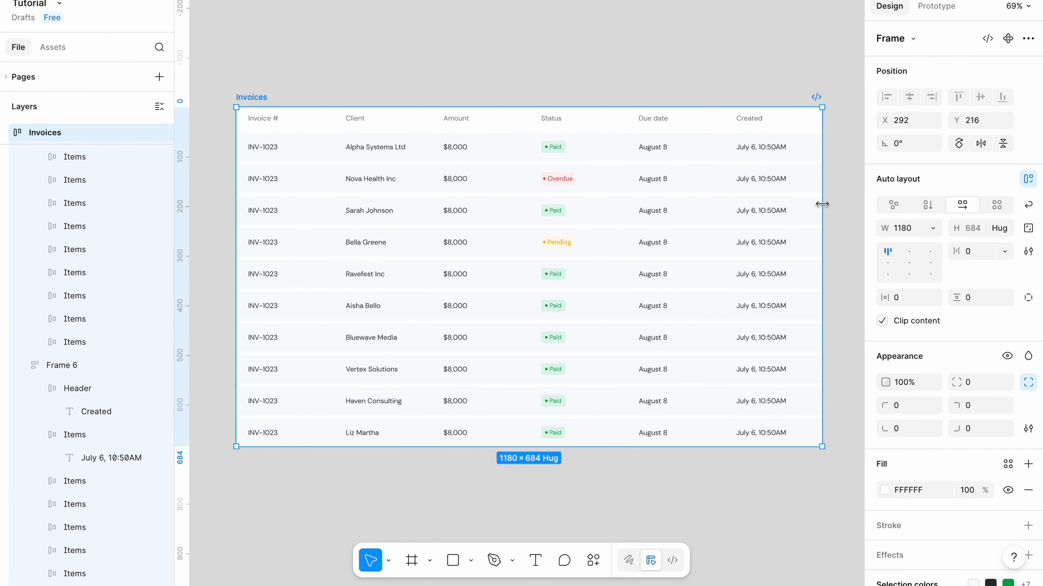
# Narrow the Invoices frame to about 1080 px wide.
pyautogui.moveTo(820, 205); pyautogui.dragTo(792, 210)
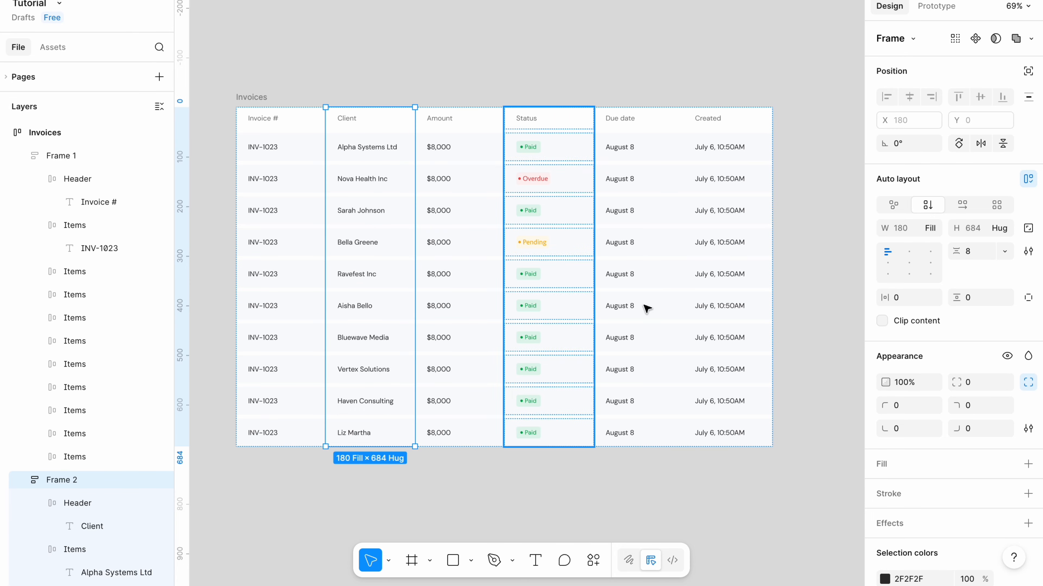
# Give the Client column a fixed width and widen it slightly.
pyautogui.click(930, 228)
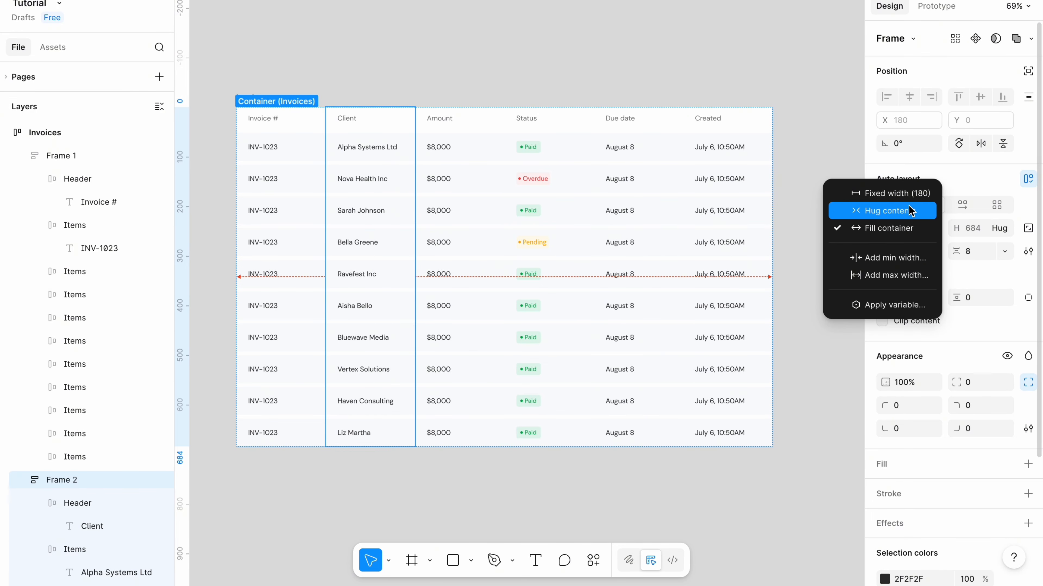
pyautogui.click(888, 196)
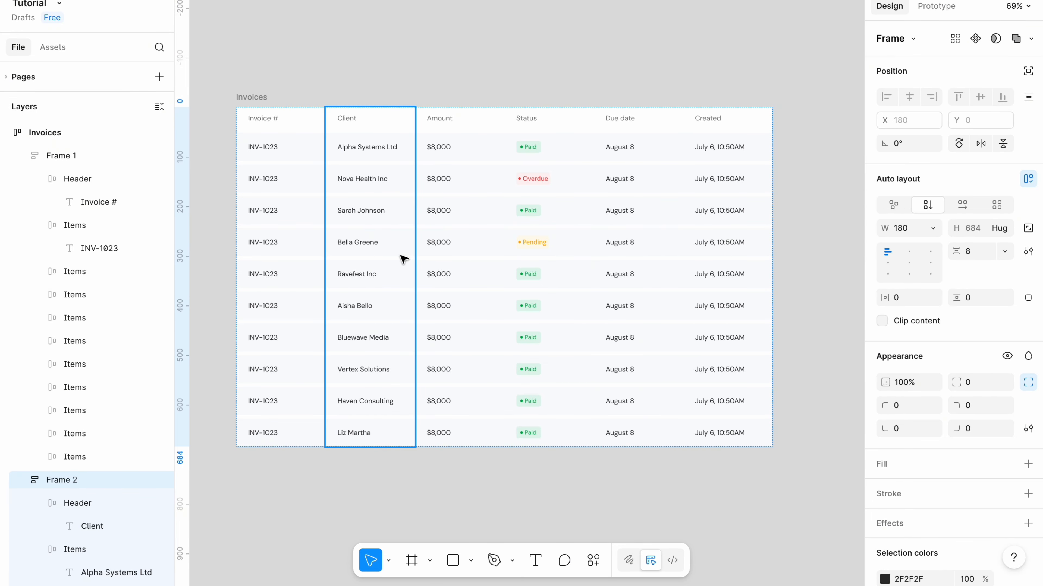
pyautogui.moveTo(418, 254); pyautogui.dragTo(431, 256)
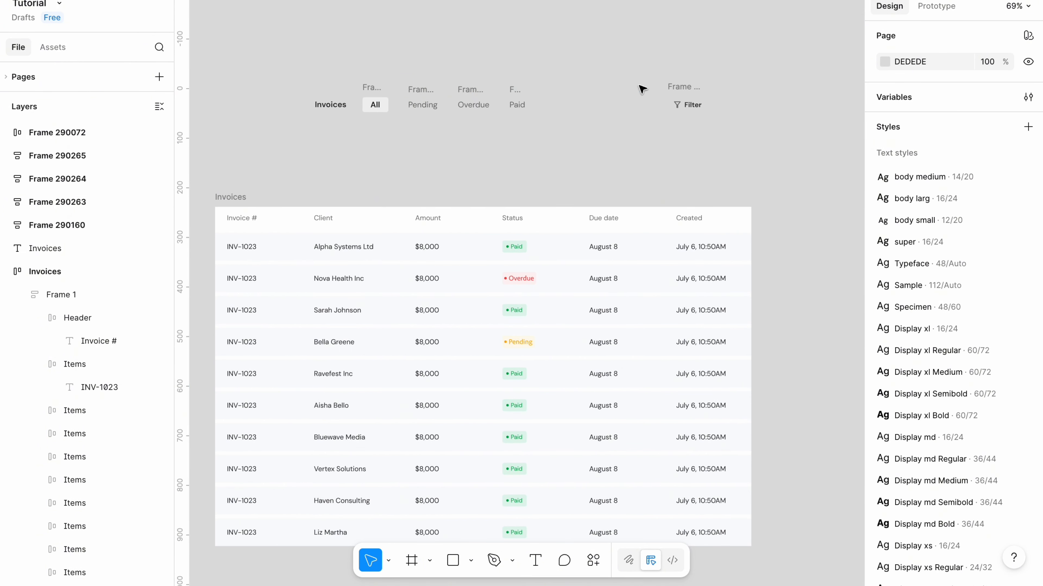
# Examine the Invoices frame and the filter tab bar above the table.
pyautogui.click(239, 198)
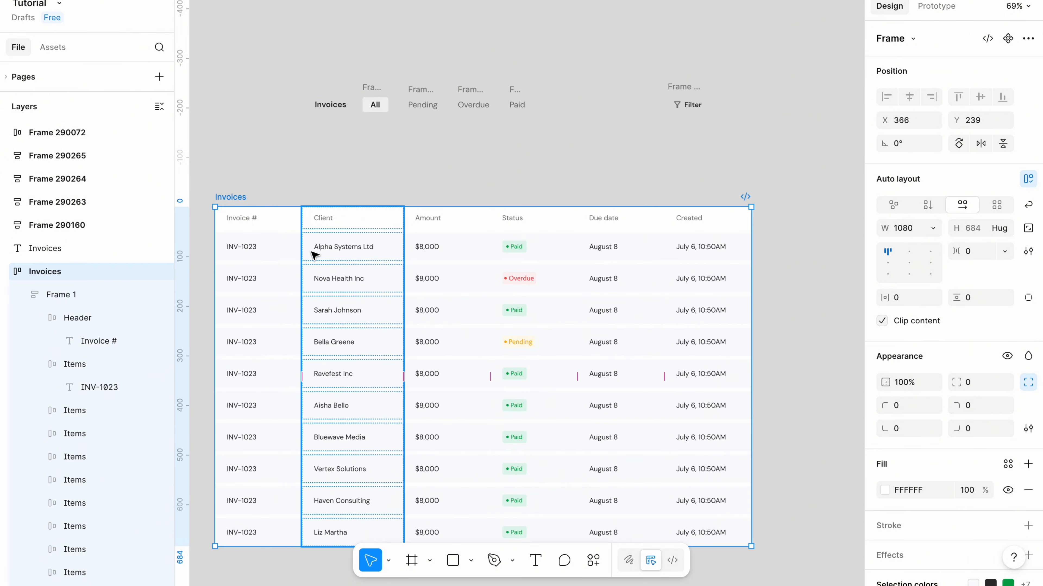
pyautogui.click(299, 161)
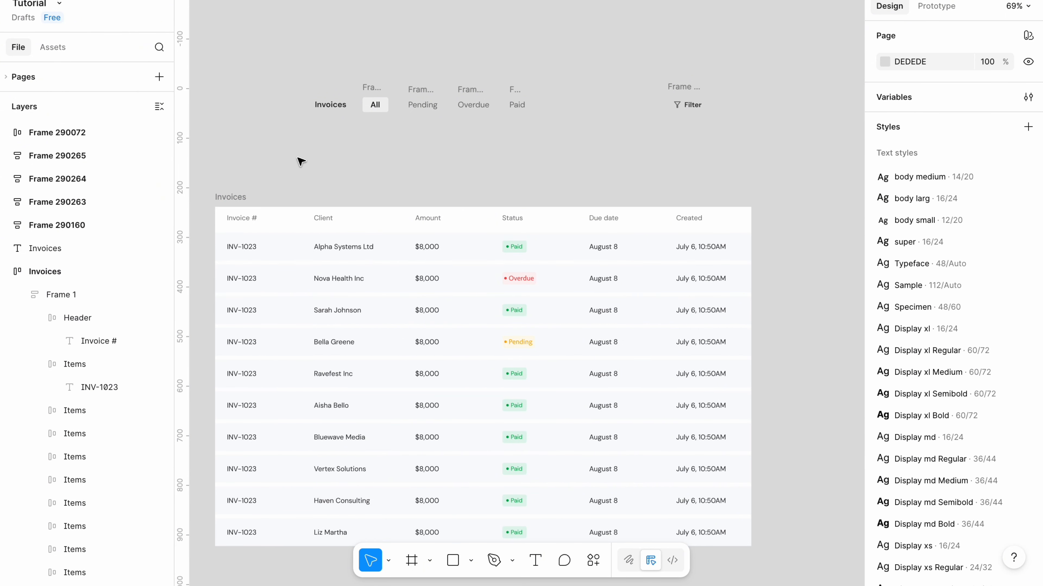
pyautogui.scroll(5, 355, 152)
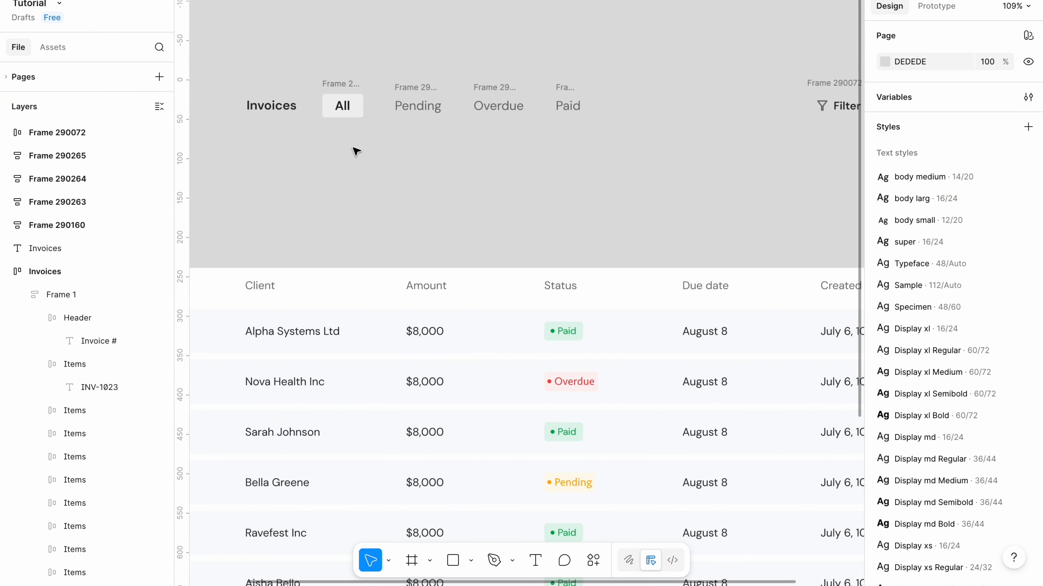
pyautogui.scroll(-5, 355, 151)
pyautogui.hscroll(-2, 346, 150)
pyautogui.click(396, 139)
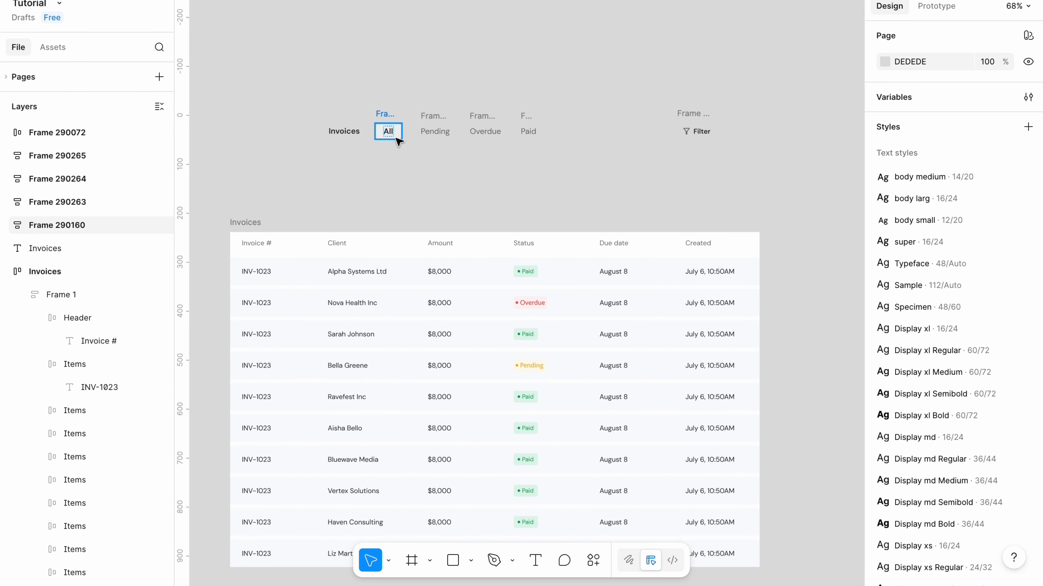
pyautogui.click(383, 118)
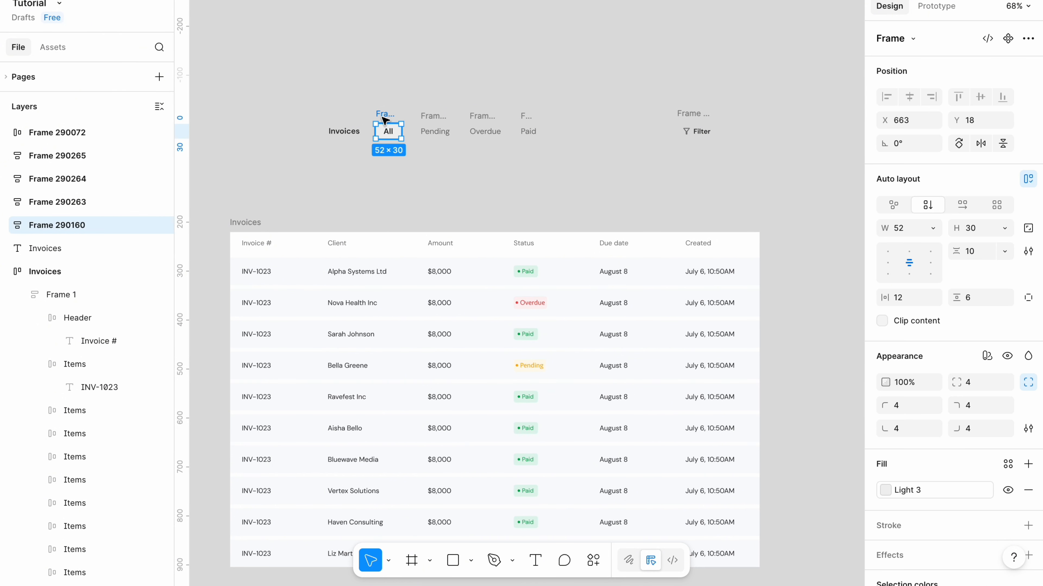
# Wrap the four filter tabs All, Pending, Overdue and Paid in a horizontal auto-layout frame.
pyautogui.click(433, 119)
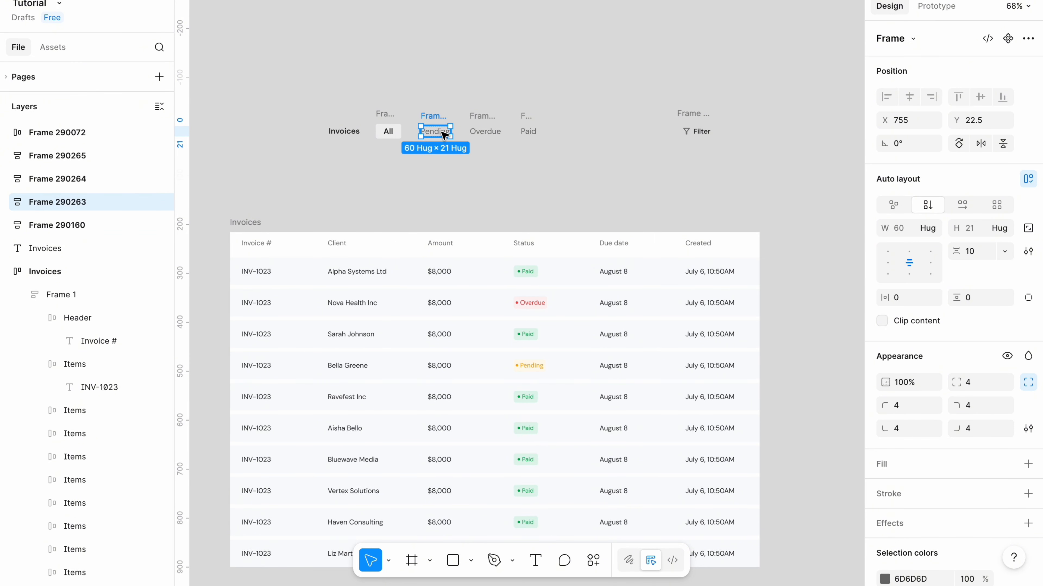
pyautogui.click(481, 119)
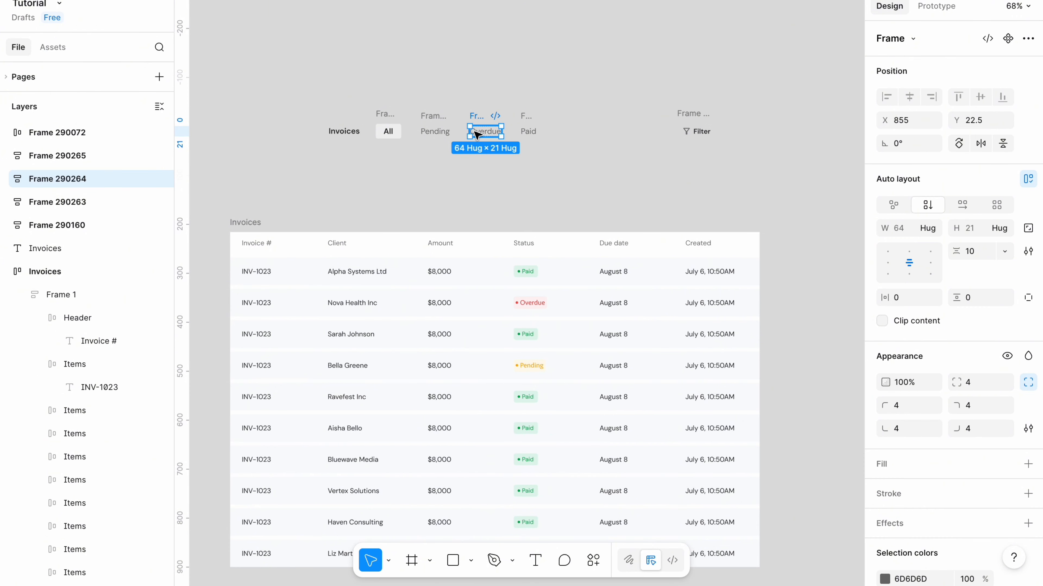
pyautogui.click(530, 131)
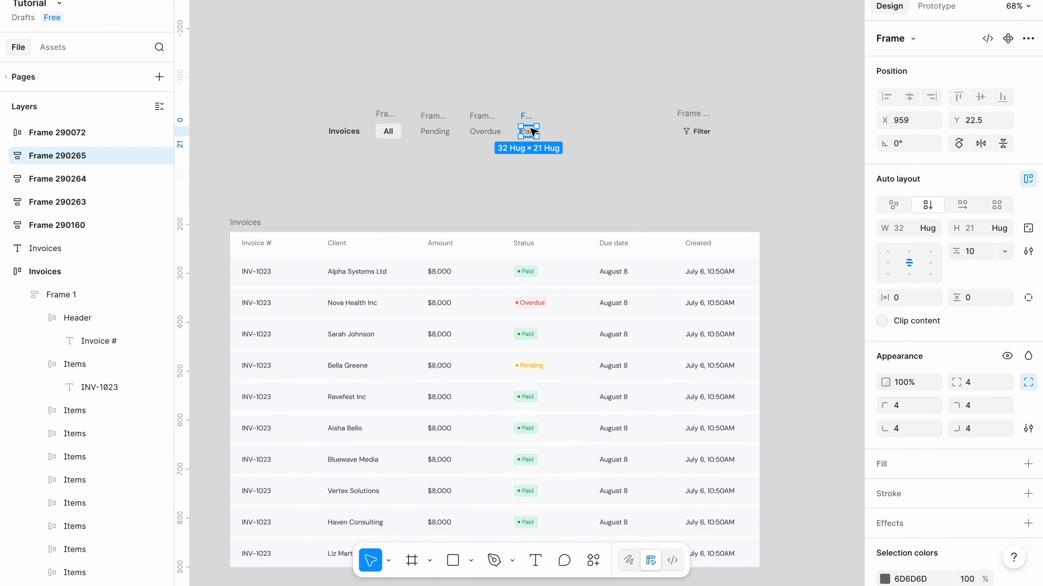
pyautogui.click(375, 149)
pyautogui.moveTo(389, 139); pyautogui.dragTo(544, 117)
pyautogui.hotkey('shift', 'a')
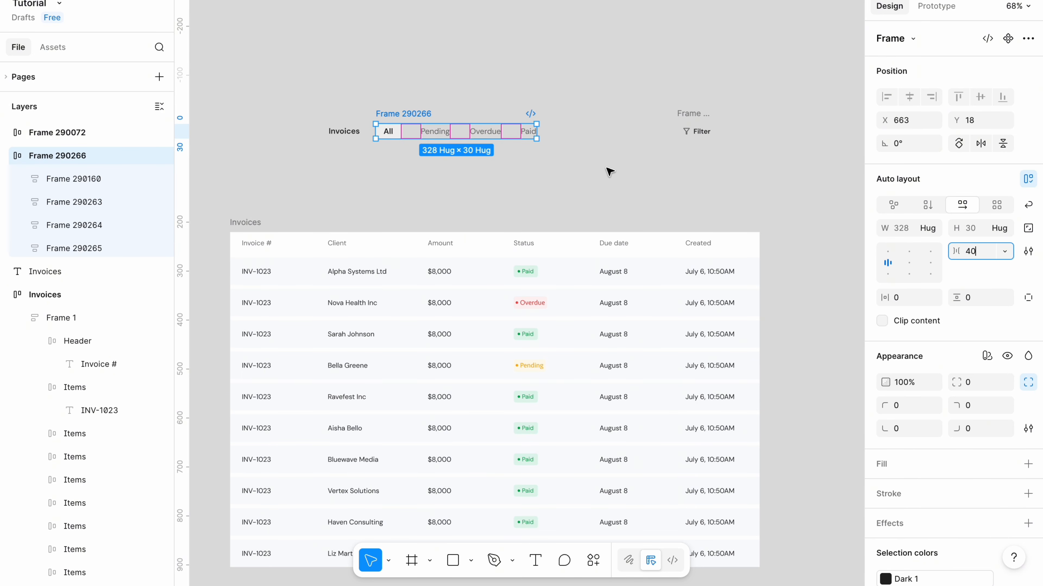
pyautogui.click(609, 170)
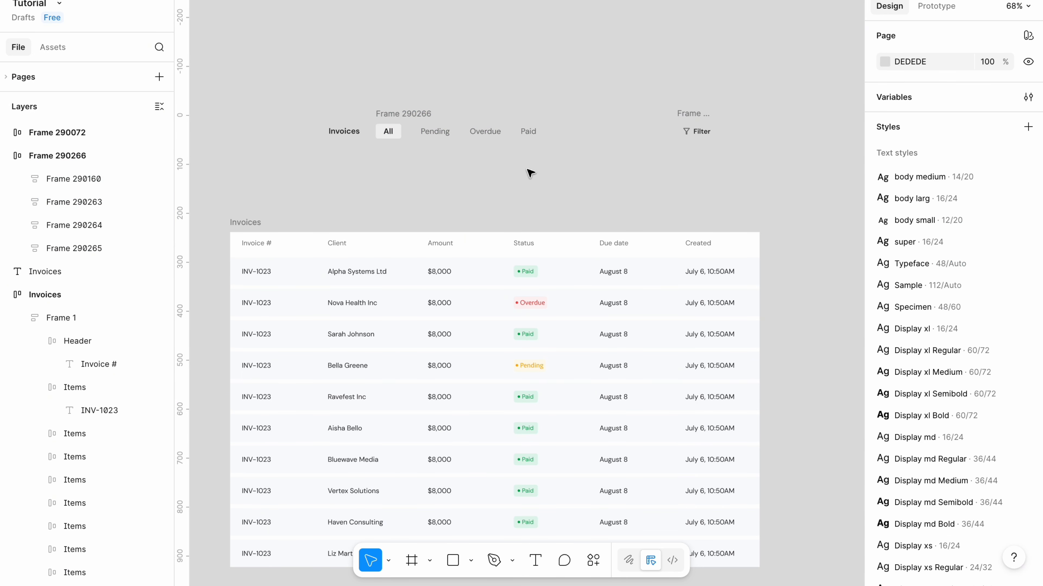
# Wrap the Invoices title and the tab group in a horizontal auto-layout frame with a 28 px gap.
pyautogui.click(394, 117)
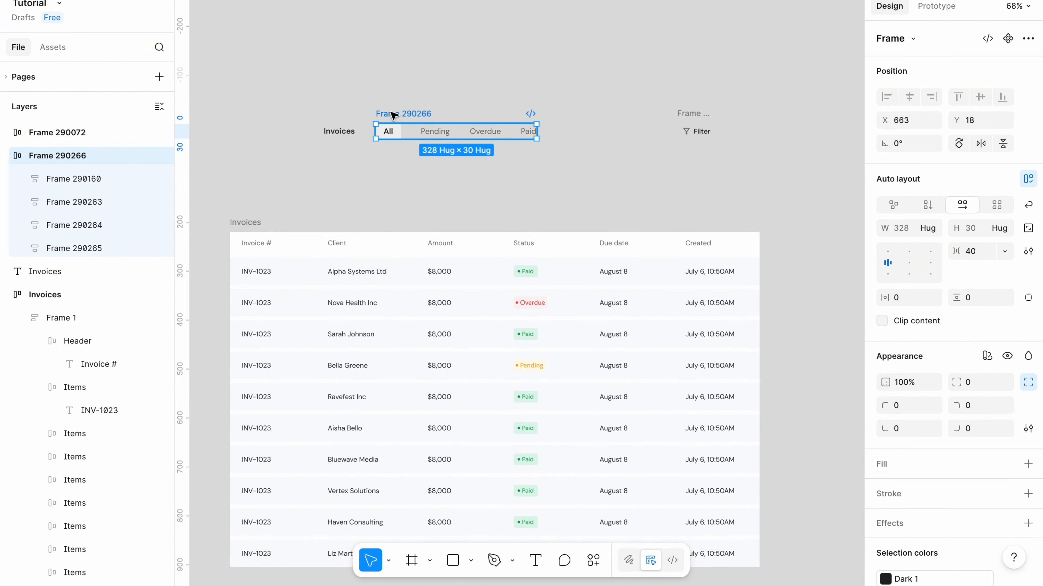
pyautogui.keyDown('shift'); pyautogui.click(341, 130); pyautogui.keyUp('shift')
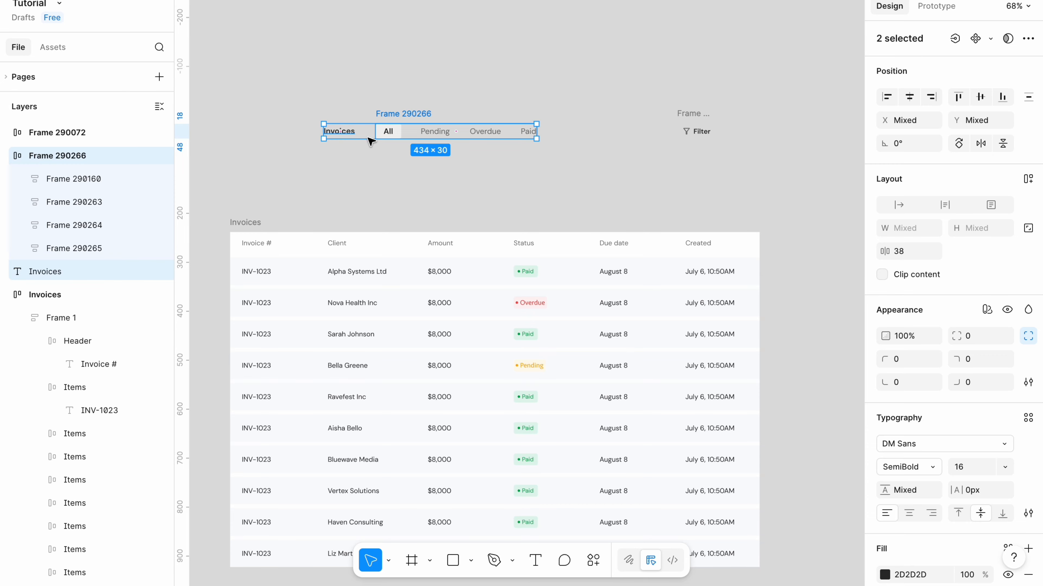
pyautogui.hotkey('shift', 'a')
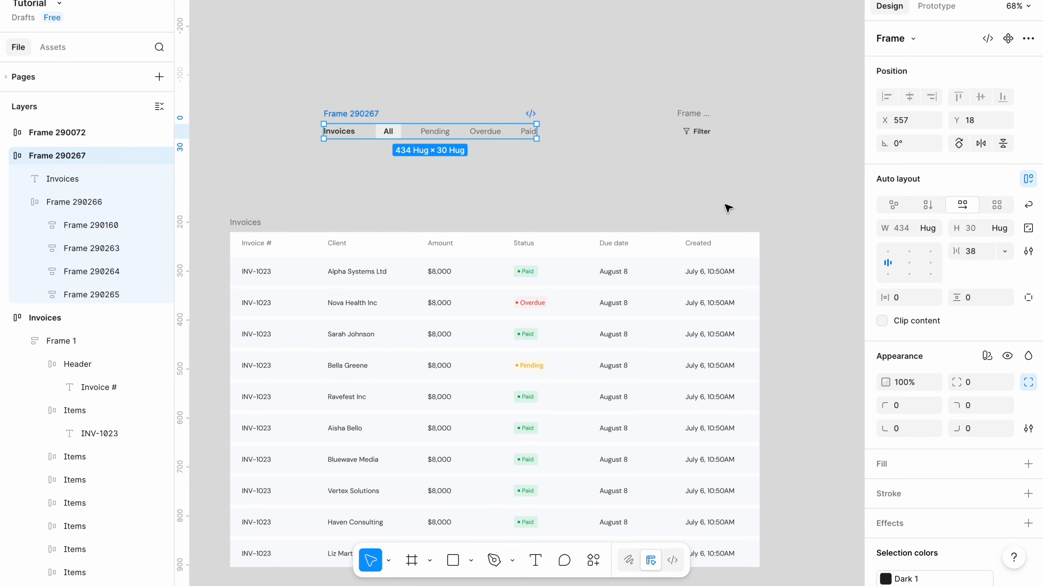
pyautogui.write('2')
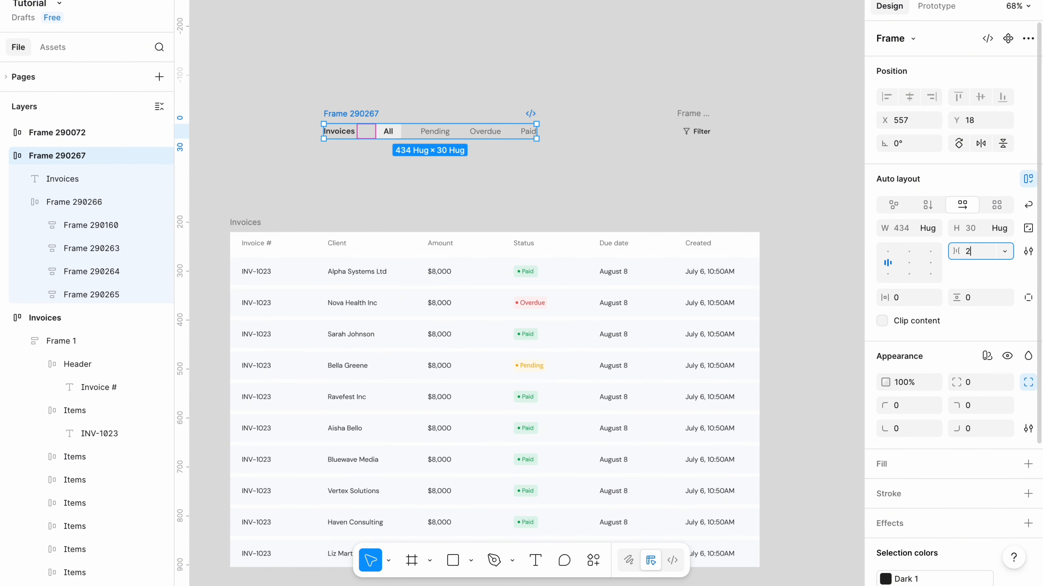
pyautogui.click(562, 173)
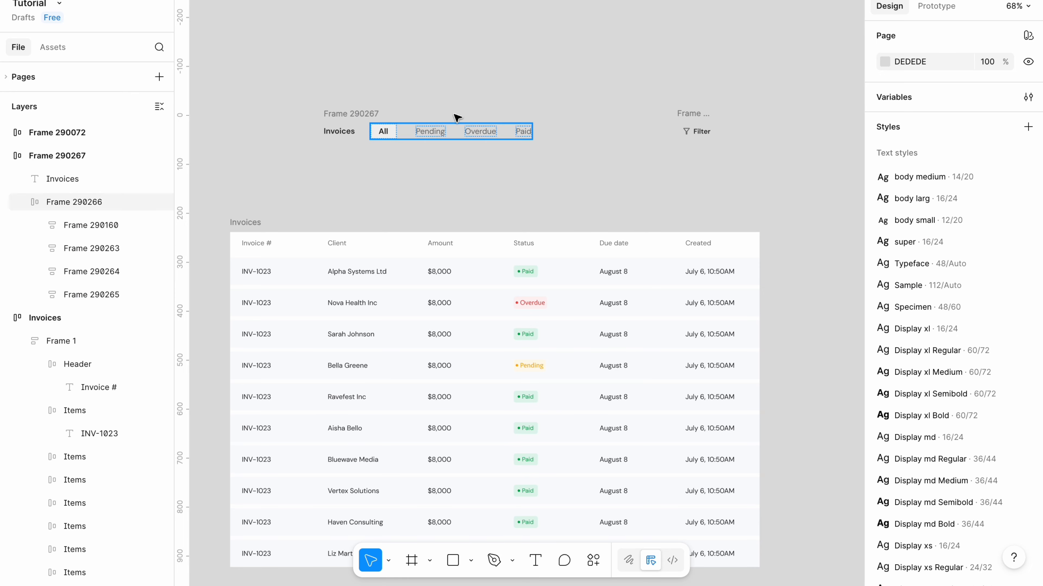
# Wrap the title-and-tabs group and the Filter button together in a horizontal auto-layout row.
pyautogui.click(353, 117)
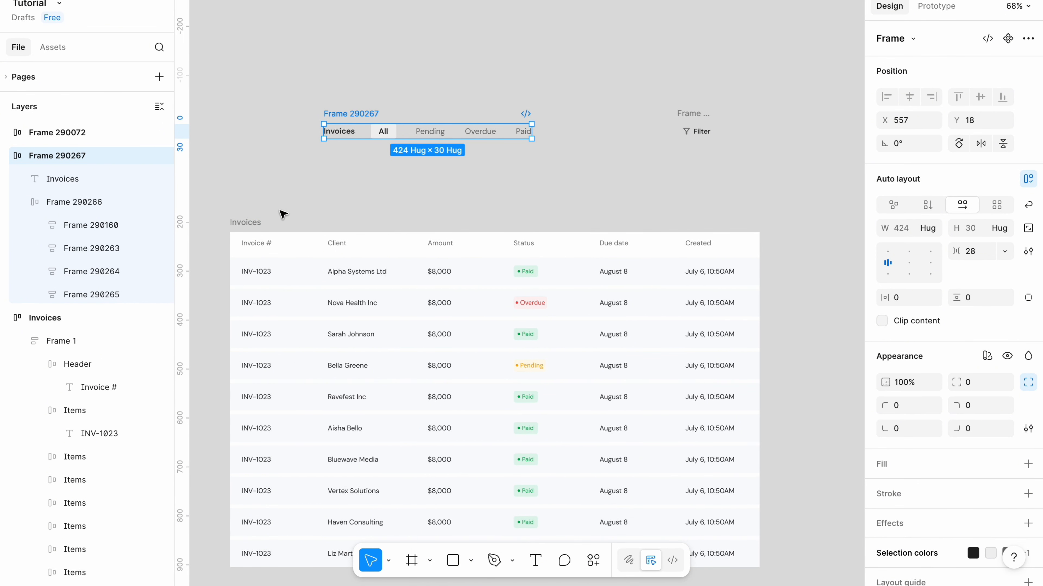
pyautogui.click(698, 132)
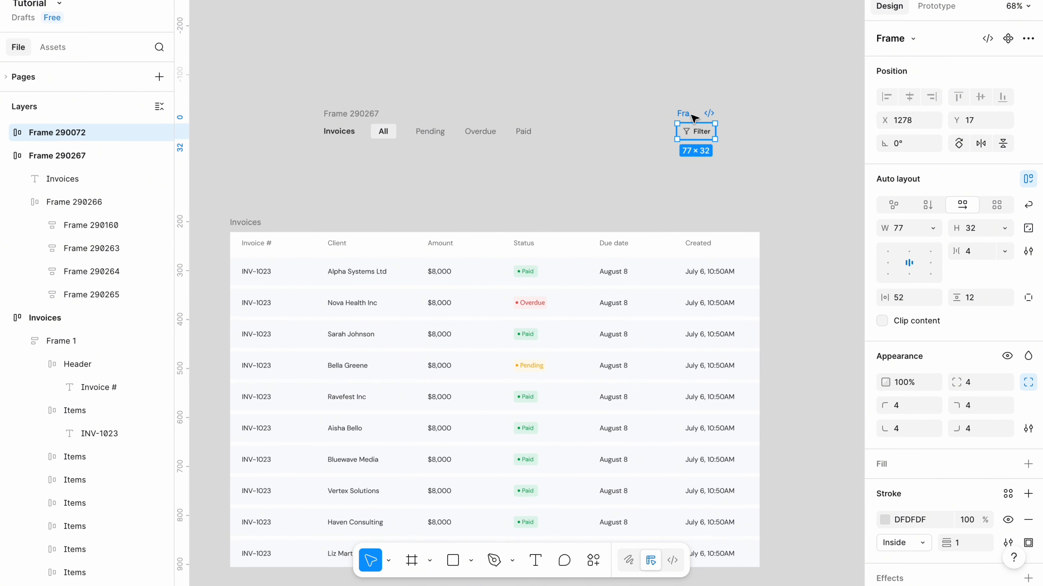
pyautogui.click(554, 195)
pyautogui.moveTo(286, 173); pyautogui.dragTo(733, 97)
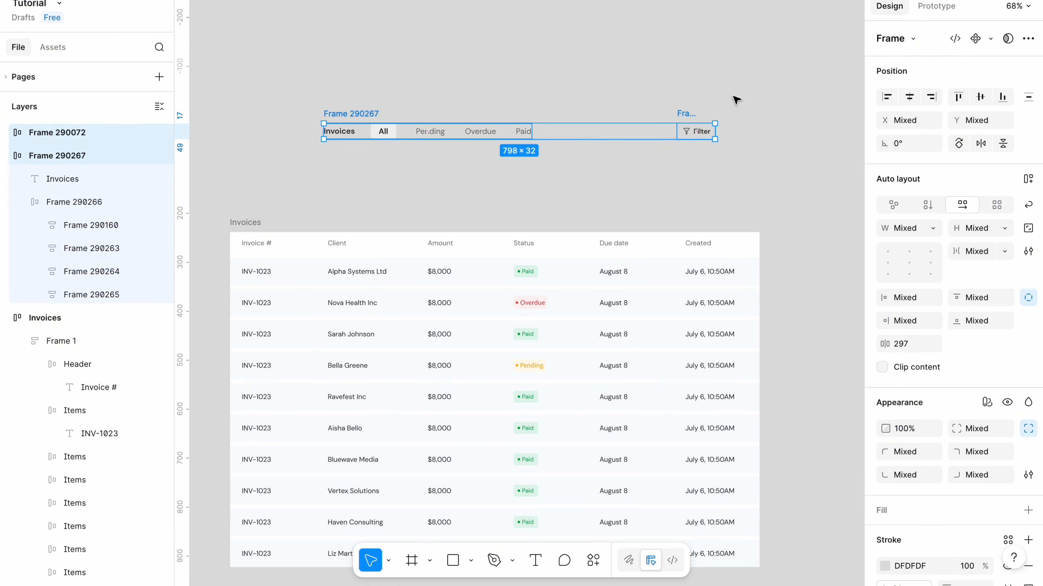
pyautogui.hotkey('shift', 'a')
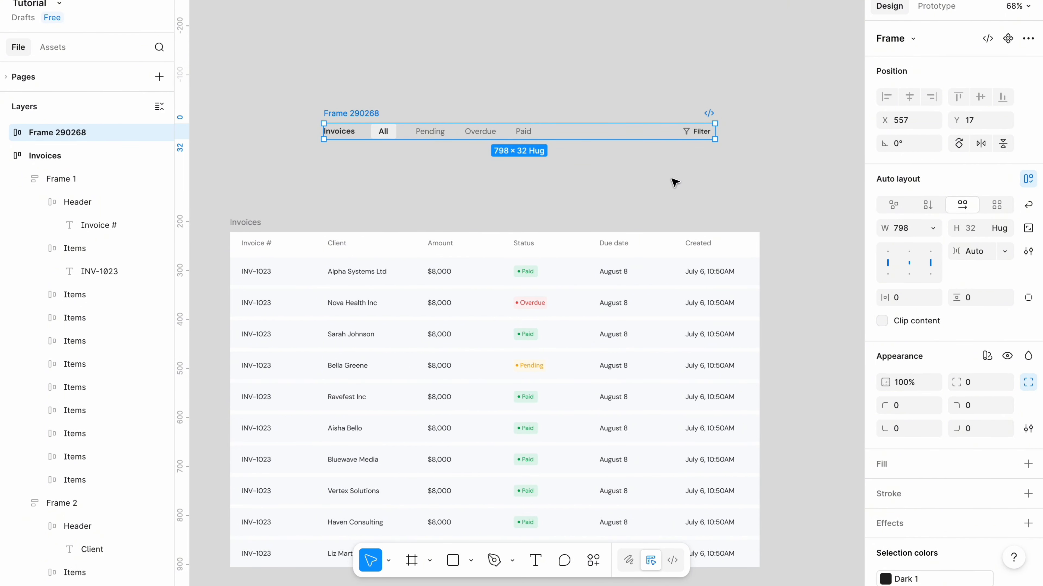
# Paste a horizontal divider line and place it just below the filter tab bar.
pyautogui.rightClick(361, 169)
pyautogui.click(388, 176)
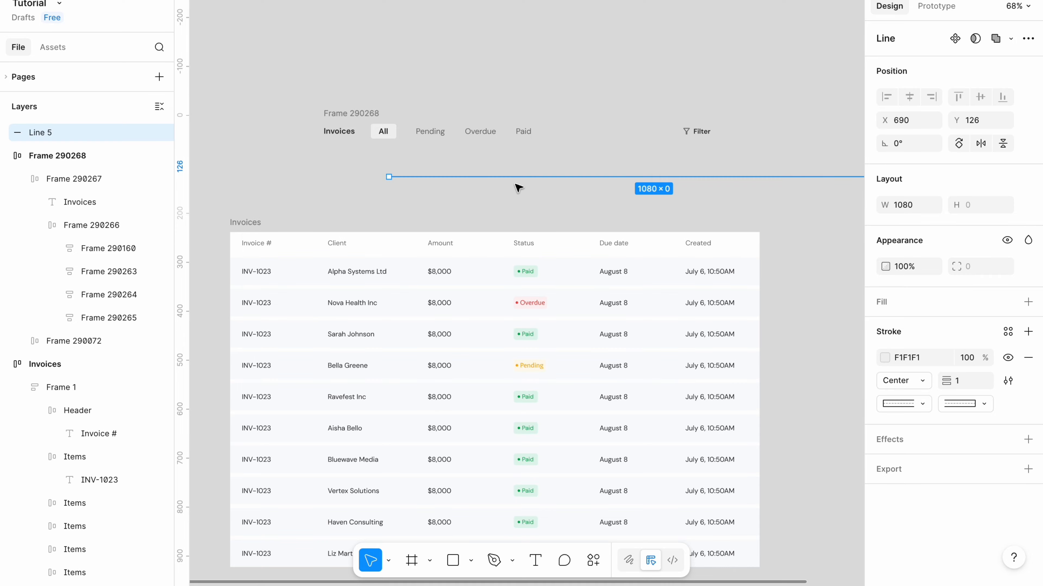
pyautogui.moveTo(519, 177); pyautogui.dragTo(418, 157)
# Set the divider line's width to 798 px to match the tab bar.
pyautogui.click(350, 114)
pyautogui.click(349, 157)
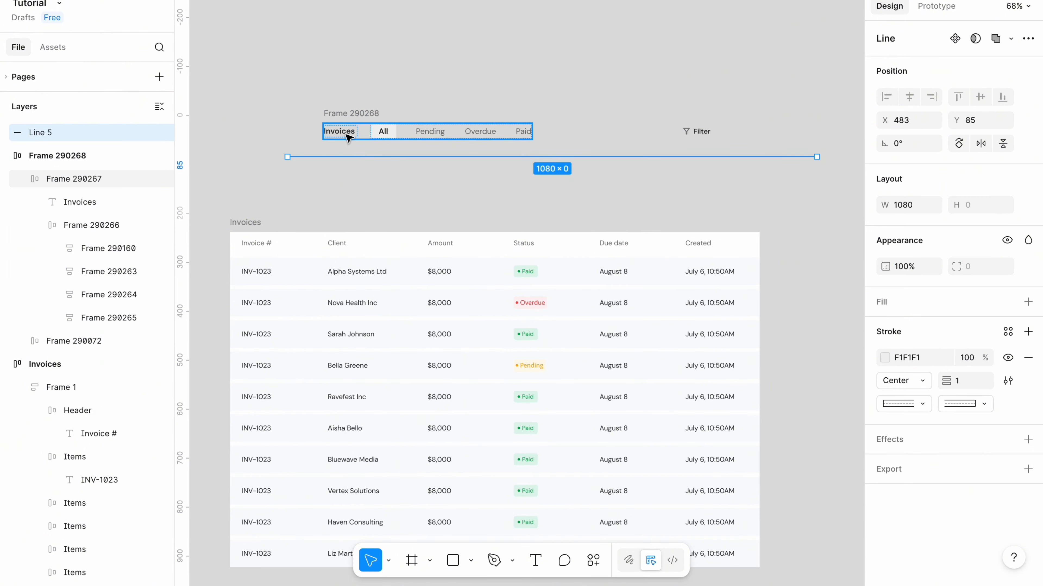
pyautogui.click(350, 116)
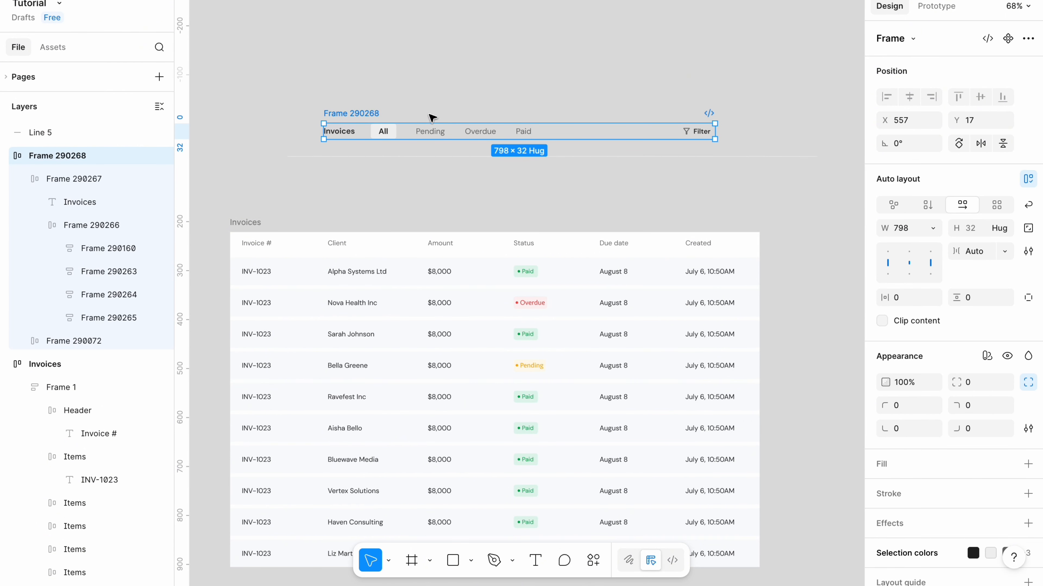
pyautogui.click(308, 156)
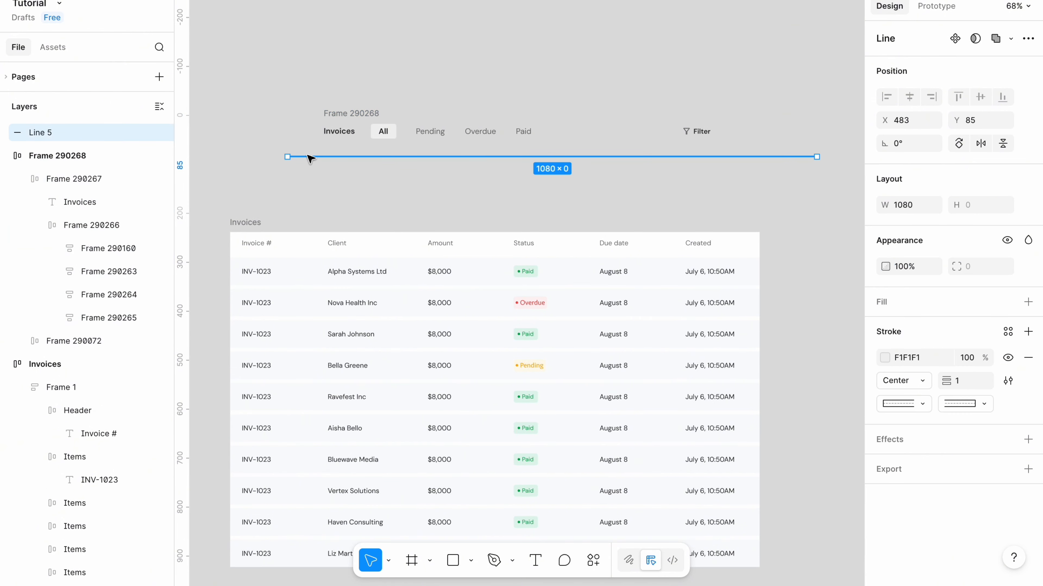
pyautogui.click(915, 208)
pyautogui.write('7')
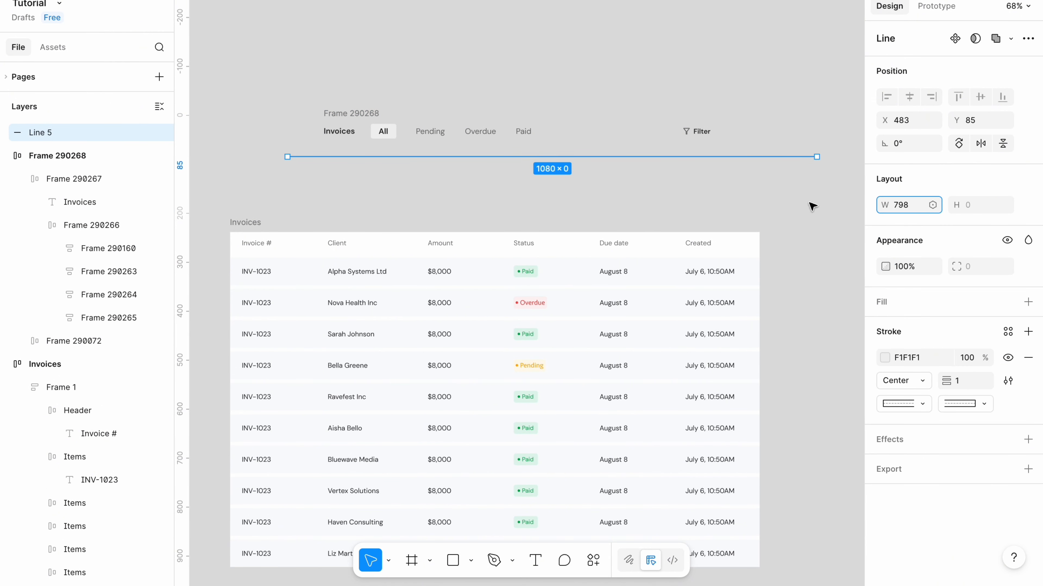
pyautogui.write('98')
# Stack the tab bar and divider line in a vertical auto-layout frame with a 12 px gap.
pyautogui.moveTo(278, 198); pyautogui.dragTo(754, 107)
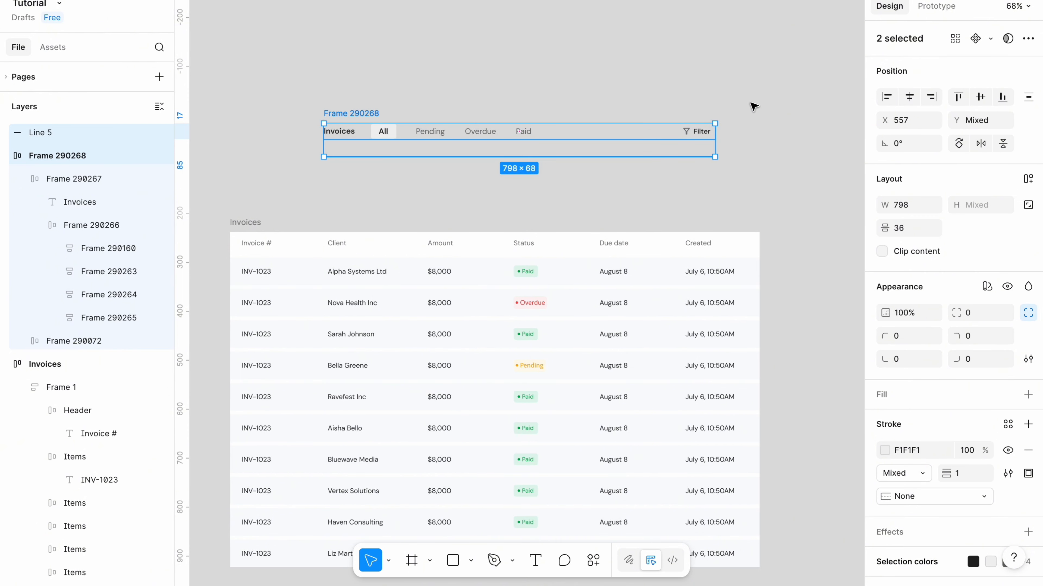
pyautogui.hotkey('shift', 'a')
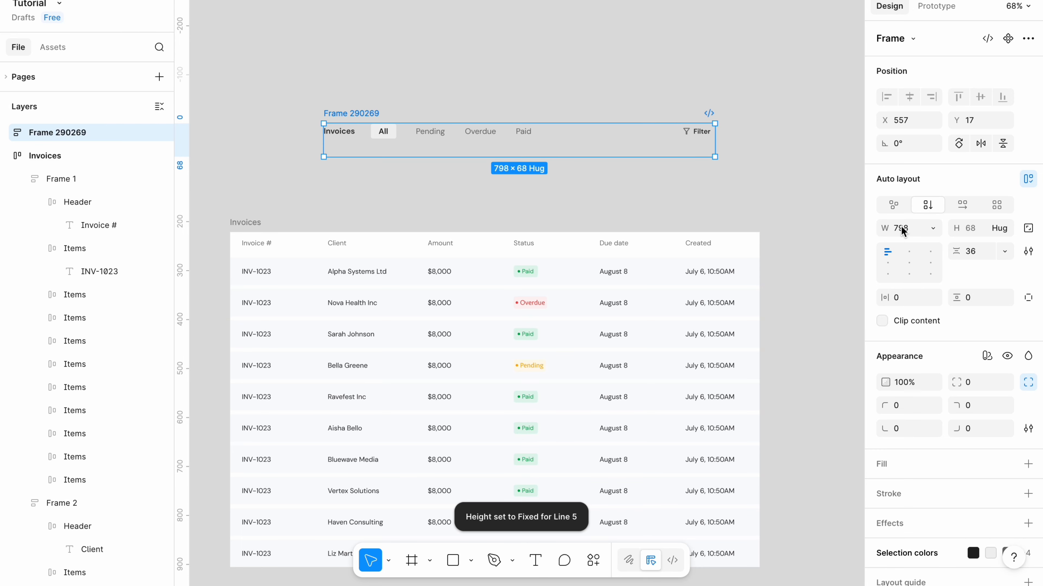
pyautogui.click(971, 259)
pyautogui.write('12')
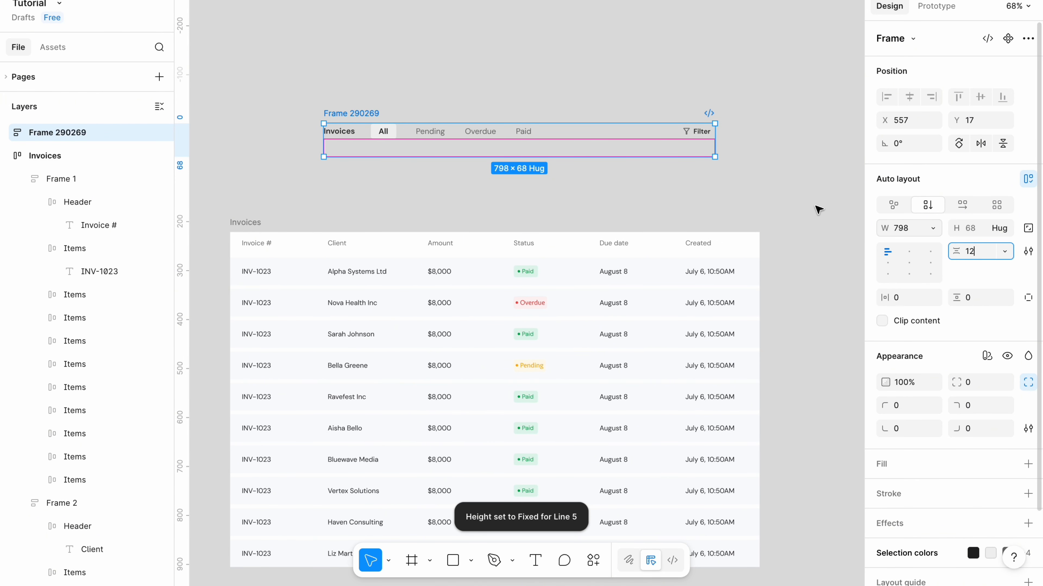
pyautogui.click(741, 179)
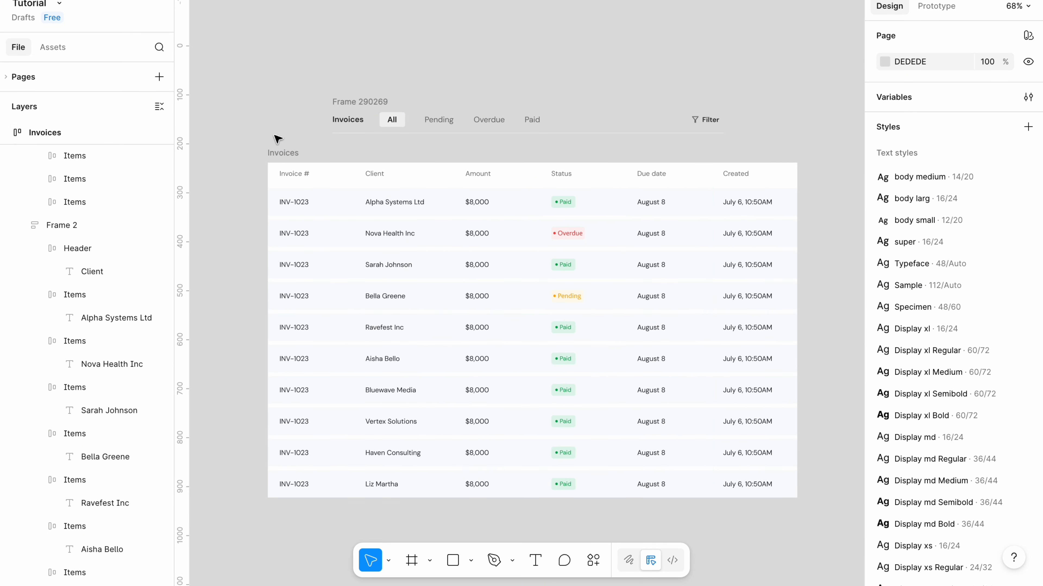
# Remove the fill from the Invoices table frame.
pyautogui.click(281, 152)
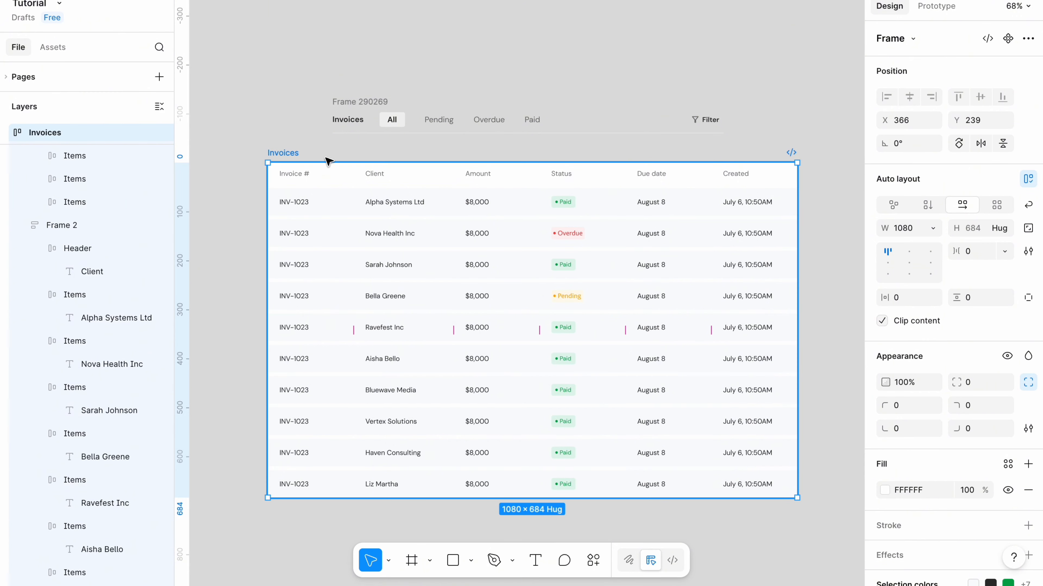
pyautogui.click(1027, 493)
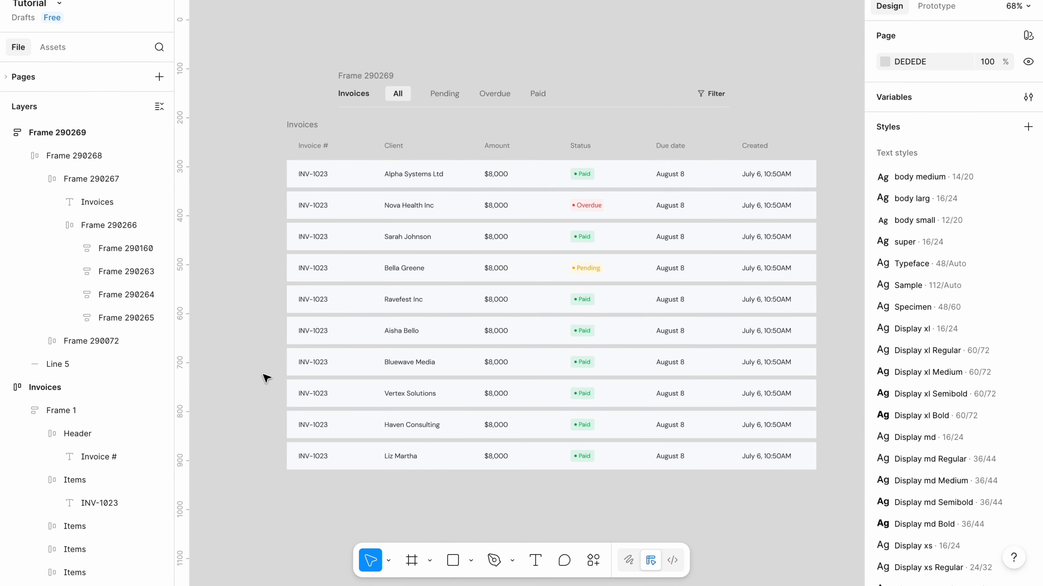
# Wrap the tab section and the Invoices table in a vertical auto-layout frame with a 16 px gap.
pyautogui.moveTo(262, 496); pyautogui.dragTo(830, 70)
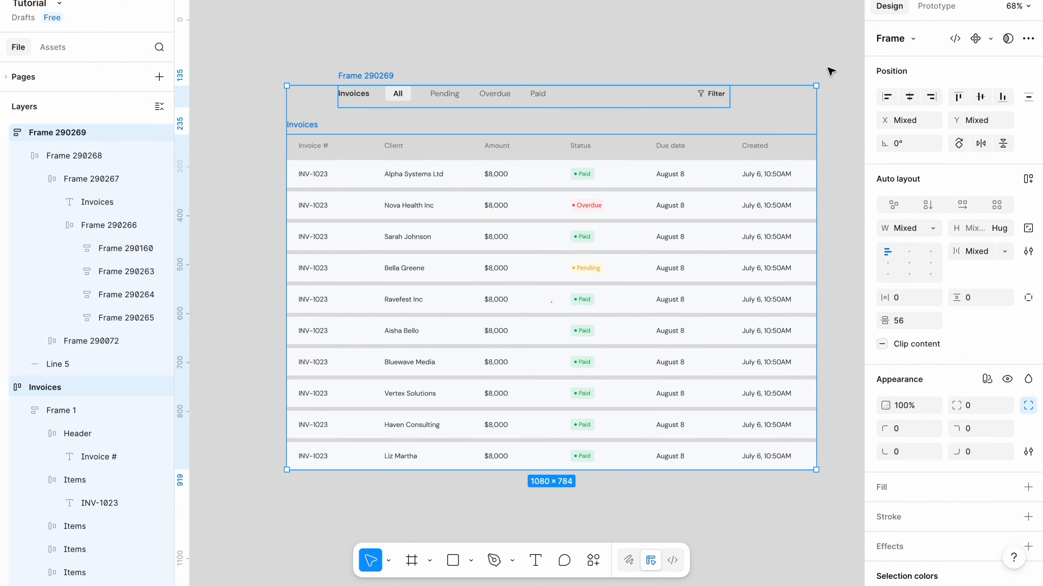
pyautogui.hotkey('shift', 'a')
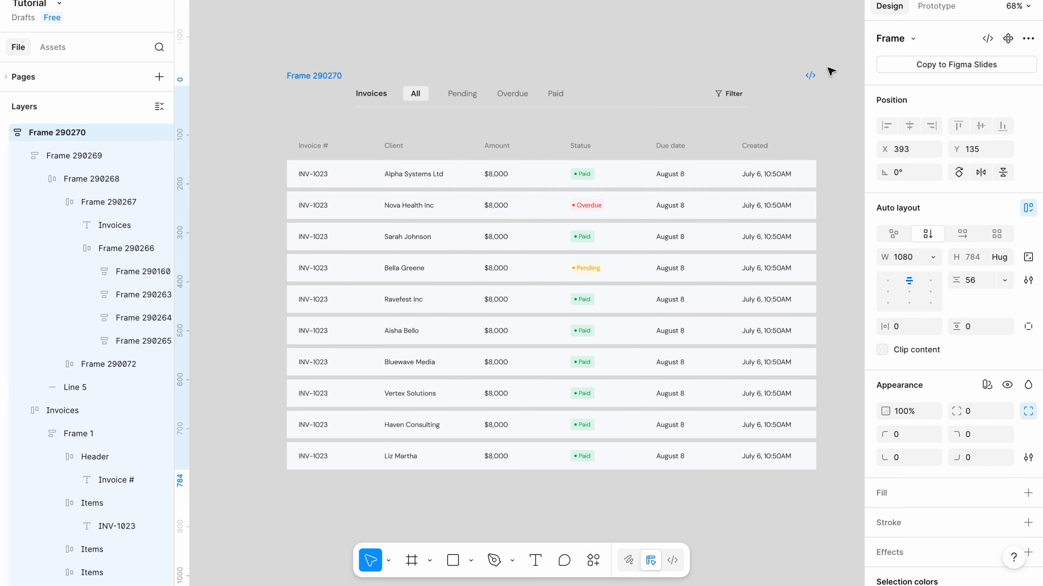
pyautogui.doubleClick(971, 281)
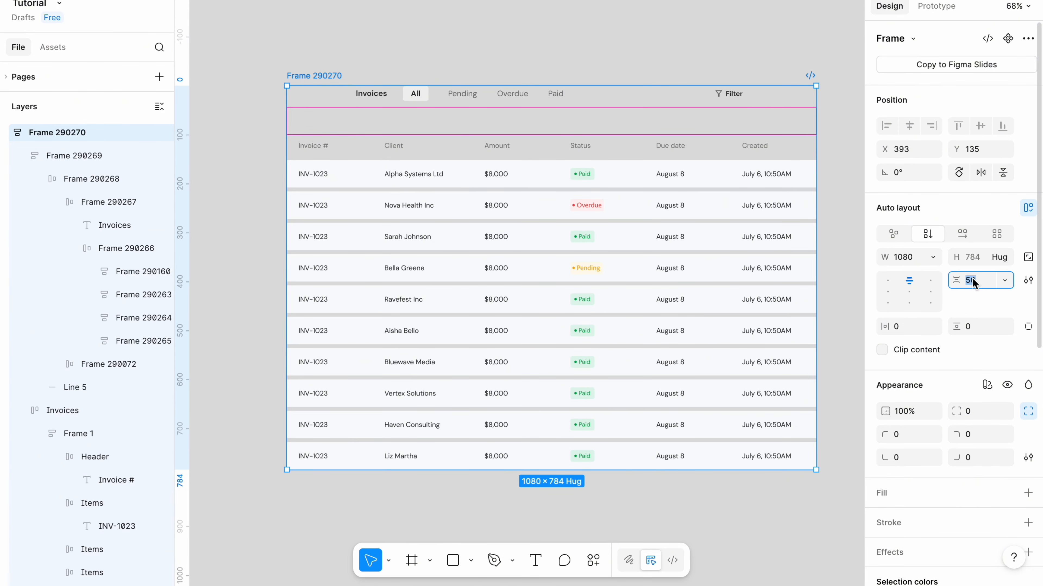
pyautogui.write('1')
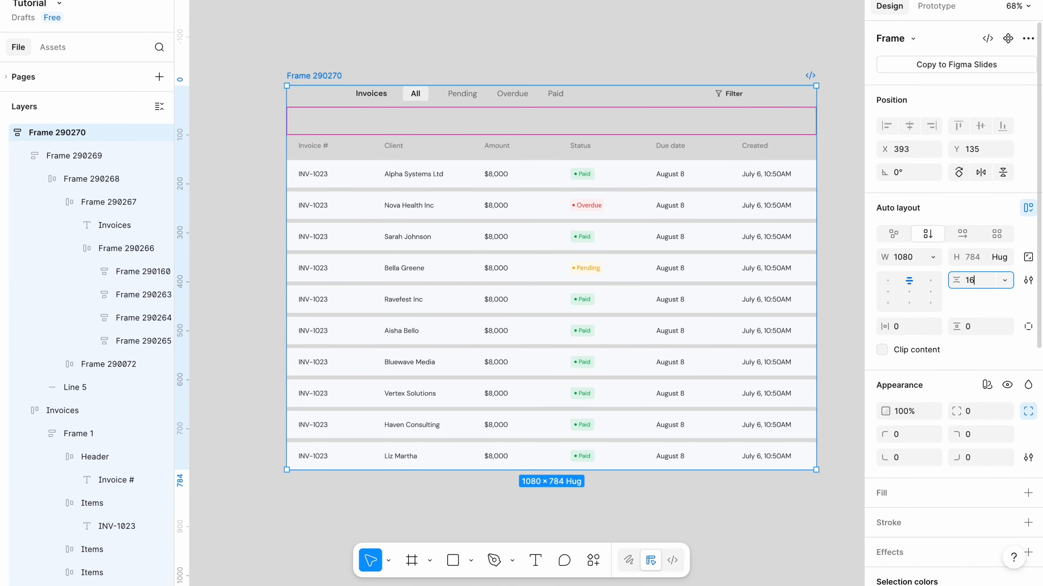
pyautogui.click(650, 10)
# Set the tab section's width to fill its parent frame.
pyautogui.click(483, 102)
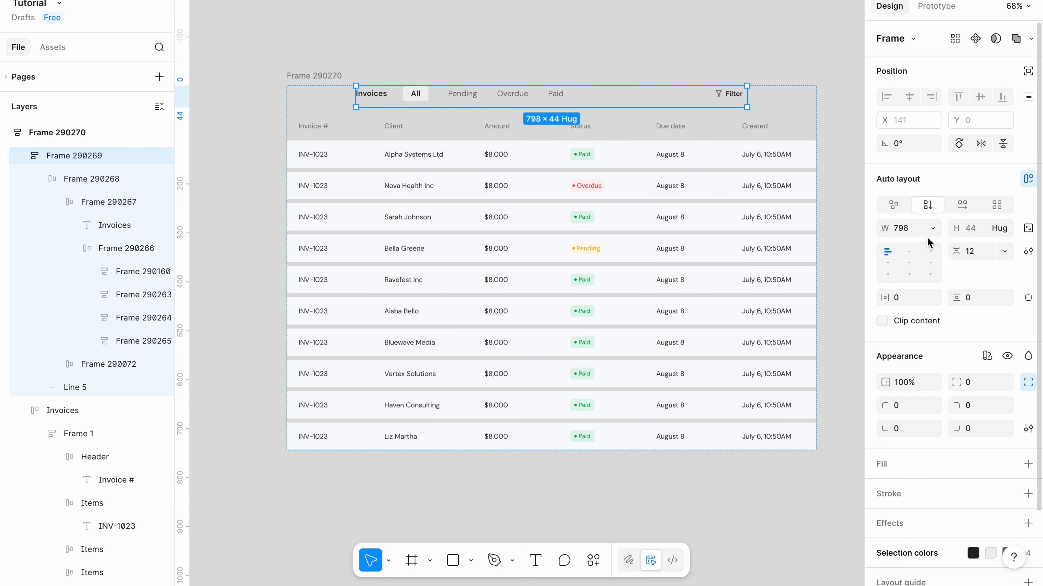
pyautogui.click(934, 231)
pyautogui.click(891, 263)
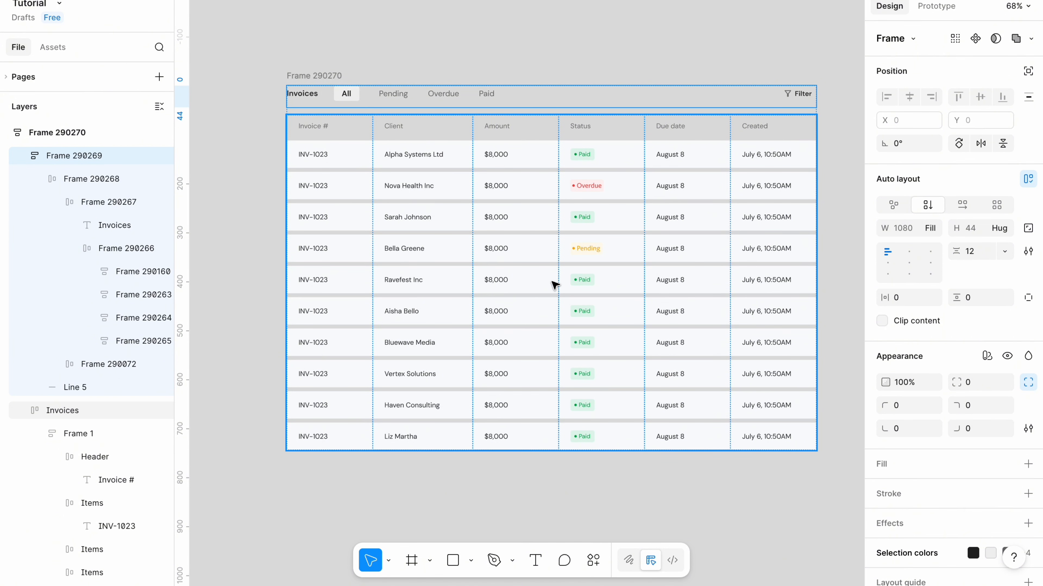
# Give the outer frame a white FFFFFF fill and 16 px horizontal padding.
pyautogui.click(331, 76)
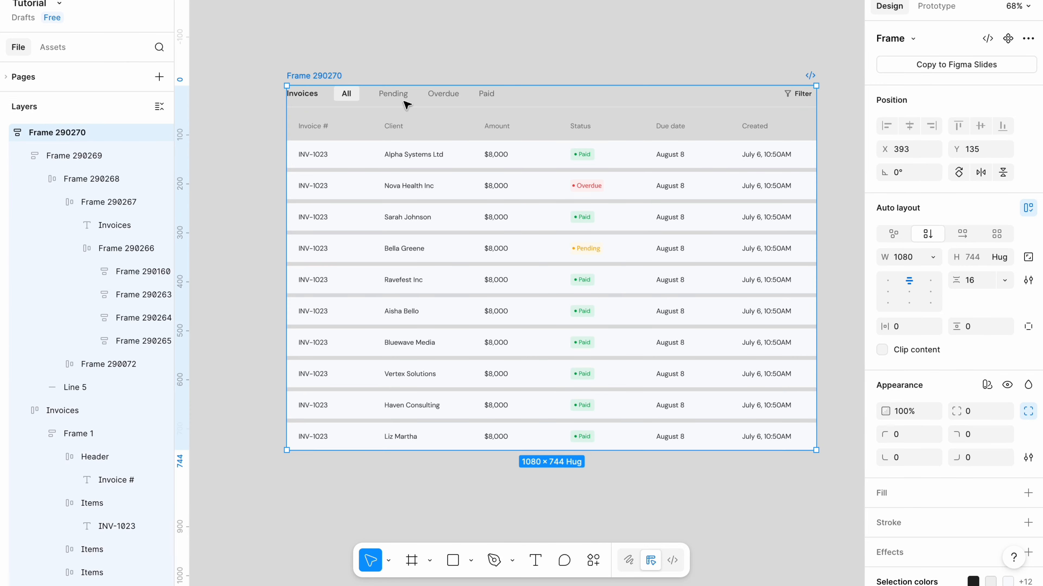
pyautogui.click(893, 493)
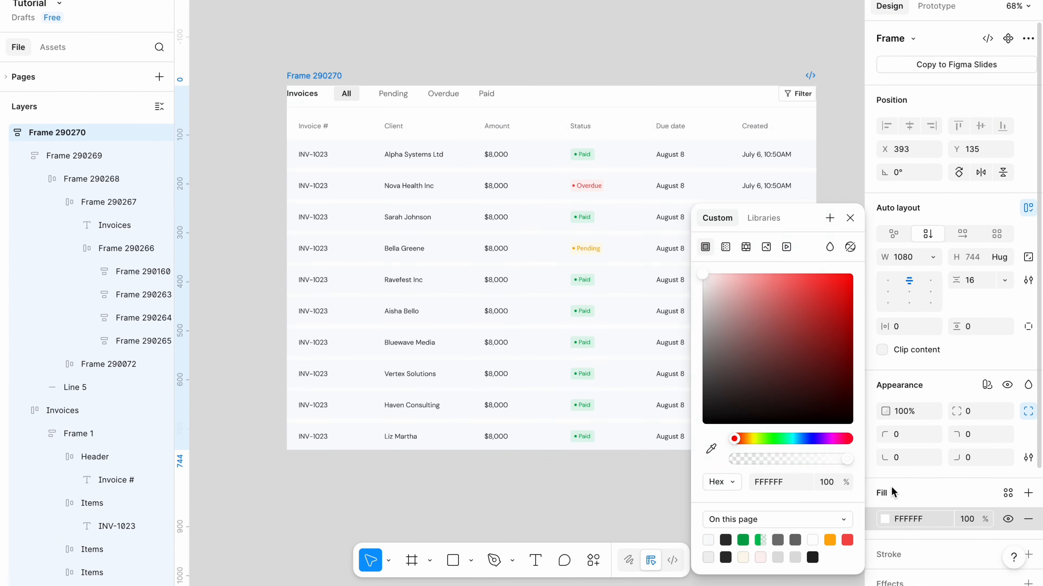
pyautogui.click(472, 510)
pyautogui.hotkey('ctrl', 'z')
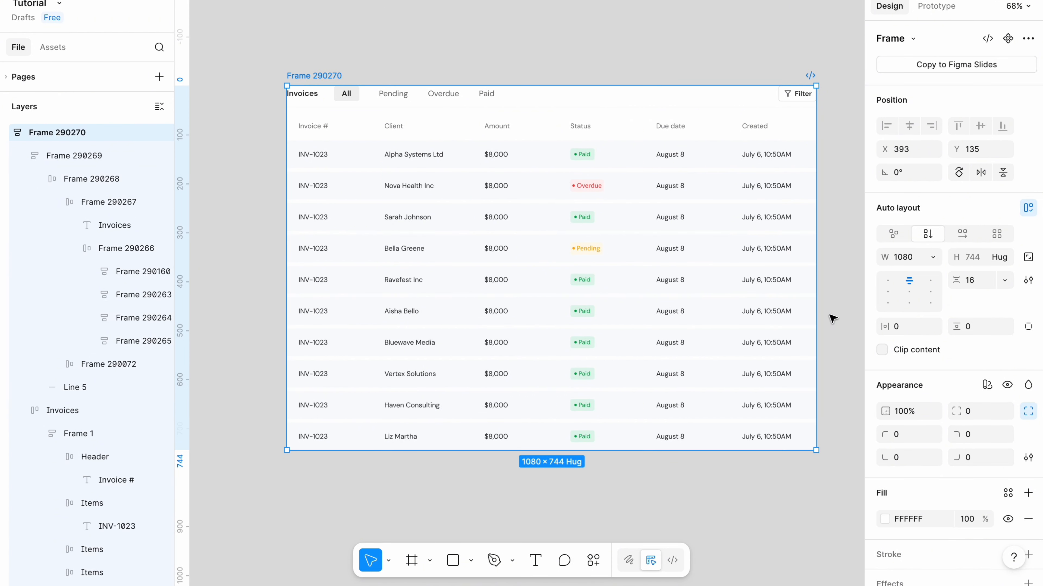
pyautogui.click(906, 331)
pyautogui.write('16')
# Set the outer frame's top and bottom padding to 16 px using individual padding fields.
pyautogui.click(1028, 326)
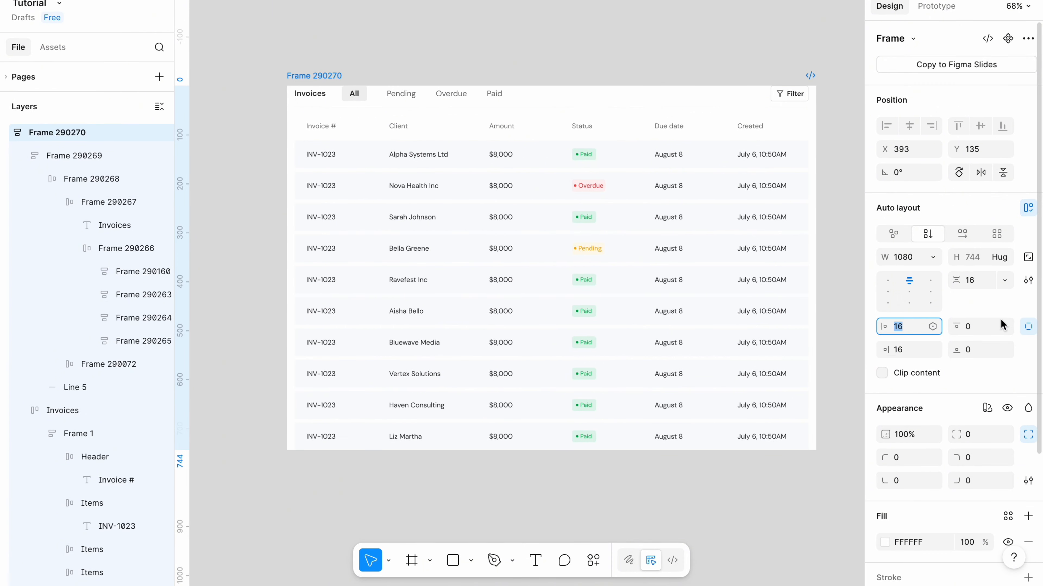
pyautogui.click(973, 325)
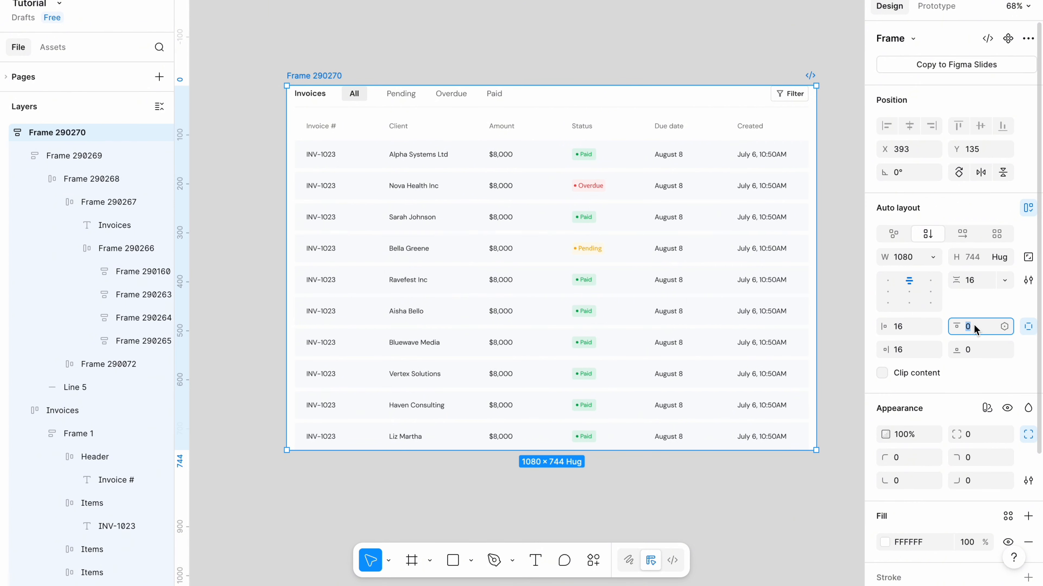
pyautogui.write('16')
pyautogui.click(971, 349)
pyautogui.write('16')
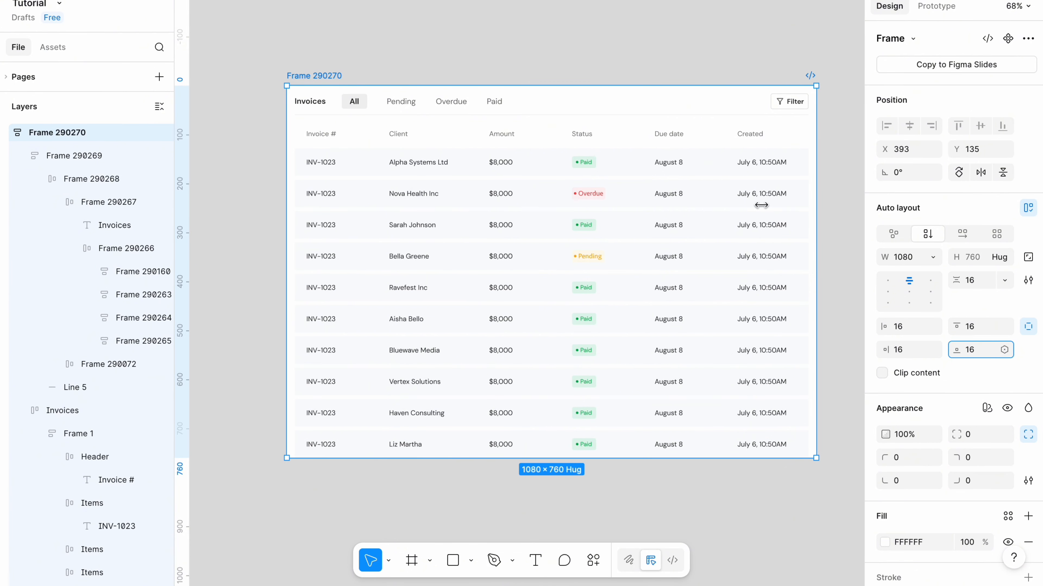
# Select all Invoice # column cells and round their top-left corners to 4 px.
pyautogui.click(438, 19)
pyautogui.click(315, 164)
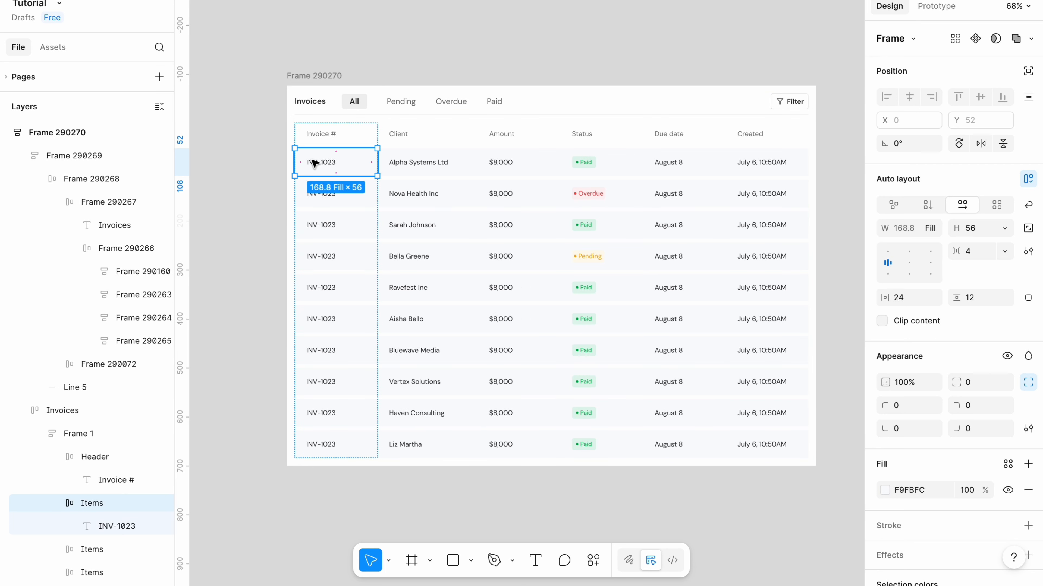
pyautogui.keyDown('shift'); pyautogui.click(311, 194); pyautogui.keyUp('shift')
pyautogui.keyDown('shift'); pyautogui.click(311, 224); pyautogui.keyUp('shift')
pyautogui.keyDown('shift'); pyautogui.click(310, 257); pyautogui.keyUp('shift')
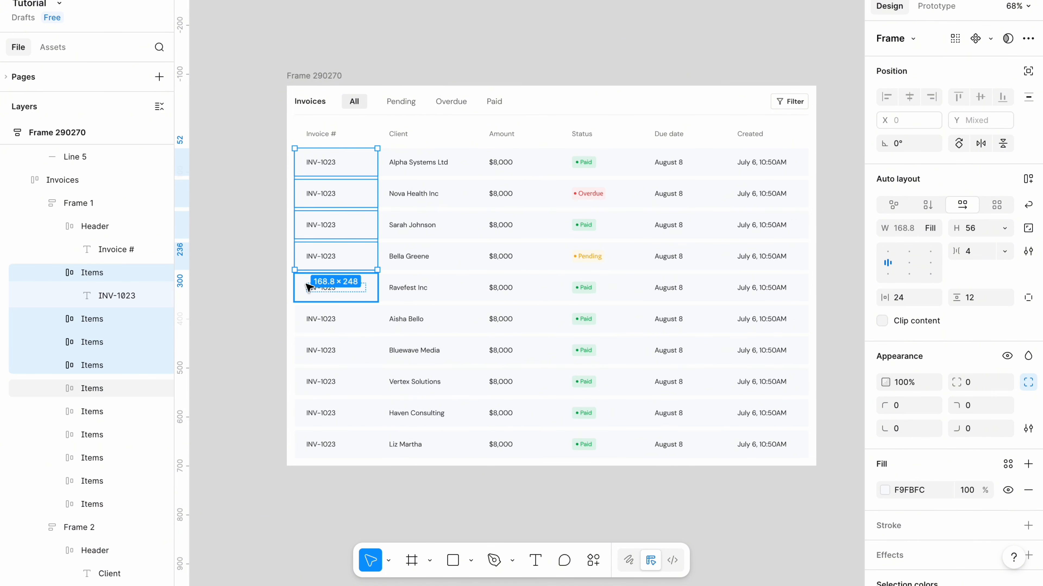
pyautogui.keyDown('shift'); pyautogui.click(309, 287); pyautogui.keyUp('shift')
pyautogui.keyDown('shift'); pyautogui.click(308, 321); pyautogui.keyUp('shift')
pyautogui.keyDown('shift'); pyautogui.click(308, 351); pyautogui.keyUp('shift')
pyautogui.keyDown('shift'); pyautogui.click(308, 382); pyautogui.keyUp('shift')
pyautogui.keyDown('shift'); pyautogui.click(309, 413); pyautogui.keyUp('shift')
pyautogui.keyDown('shift'); pyautogui.click(308, 445); pyautogui.keyUp('shift')
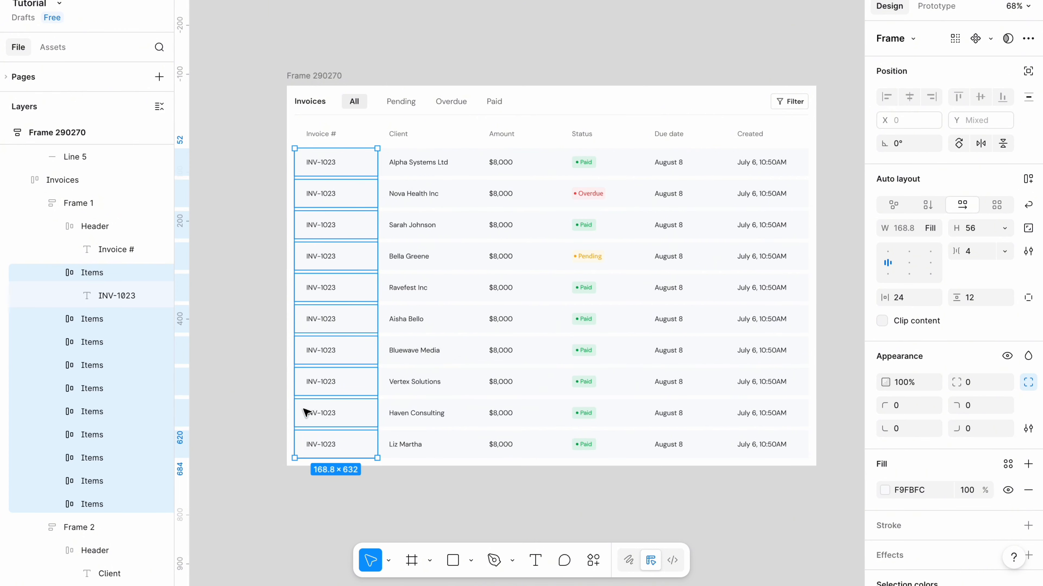
pyautogui.click(893, 405)
pyautogui.write('4')
pyautogui.press('Return')
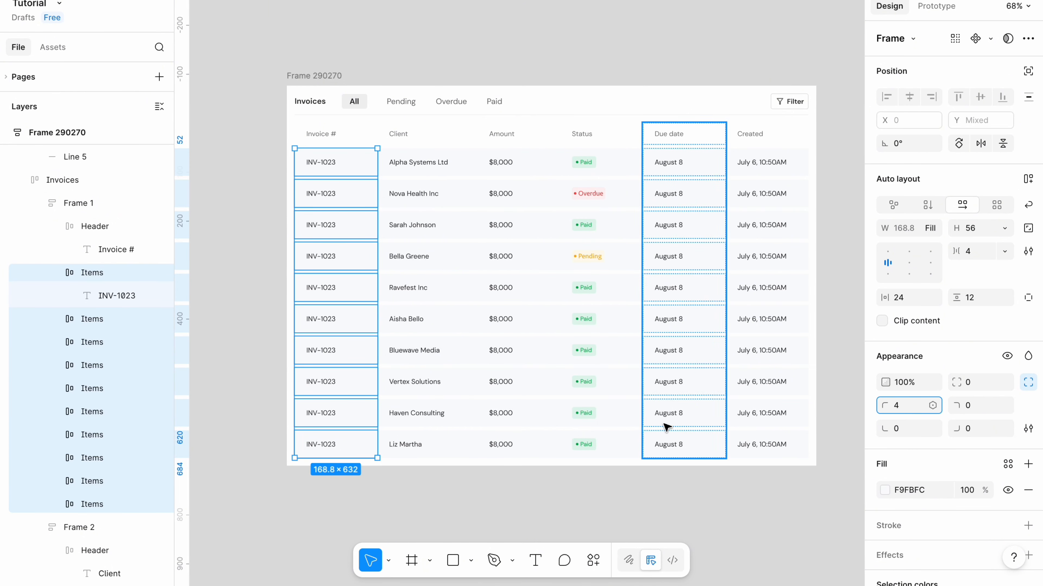
pyautogui.click(898, 430)
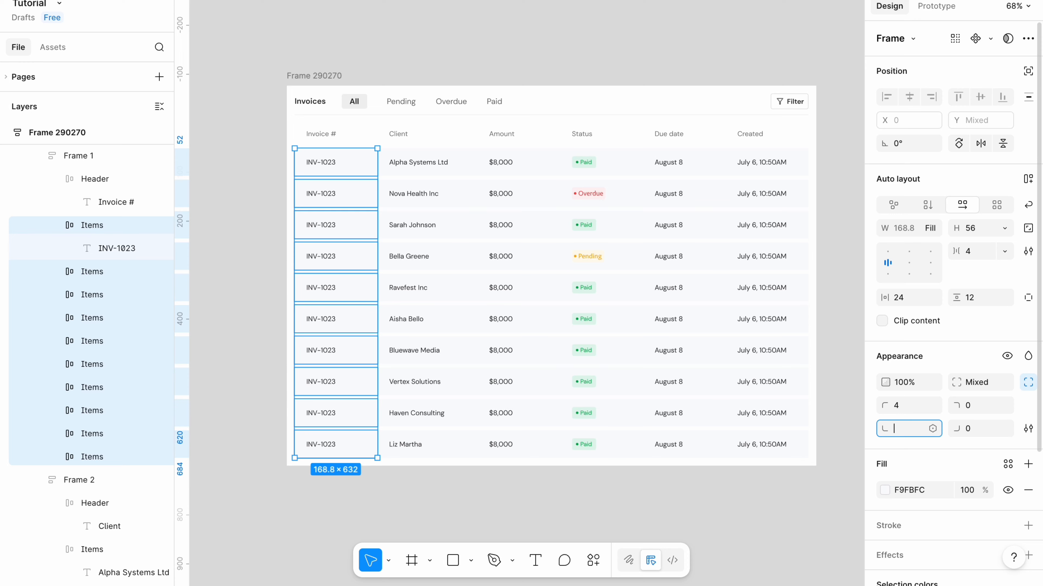
pyautogui.press('Escape')
# Select all Created column cells and round their top-right corners to 4 px.
pyautogui.click(767, 168)
pyautogui.click(768, 168)
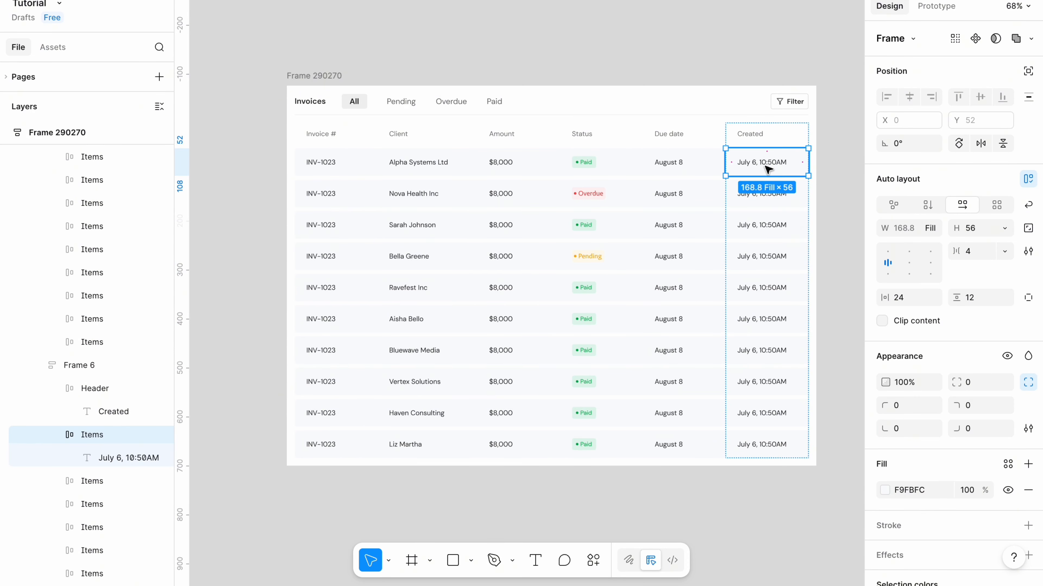
pyautogui.keyDown('shift'); pyautogui.click(764, 192); pyautogui.keyUp('shift')
pyautogui.keyDown('shift'); pyautogui.click(764, 223); pyautogui.keyUp('shift')
pyautogui.keyDown('shift'); pyautogui.click(766, 253); pyautogui.keyUp('shift')
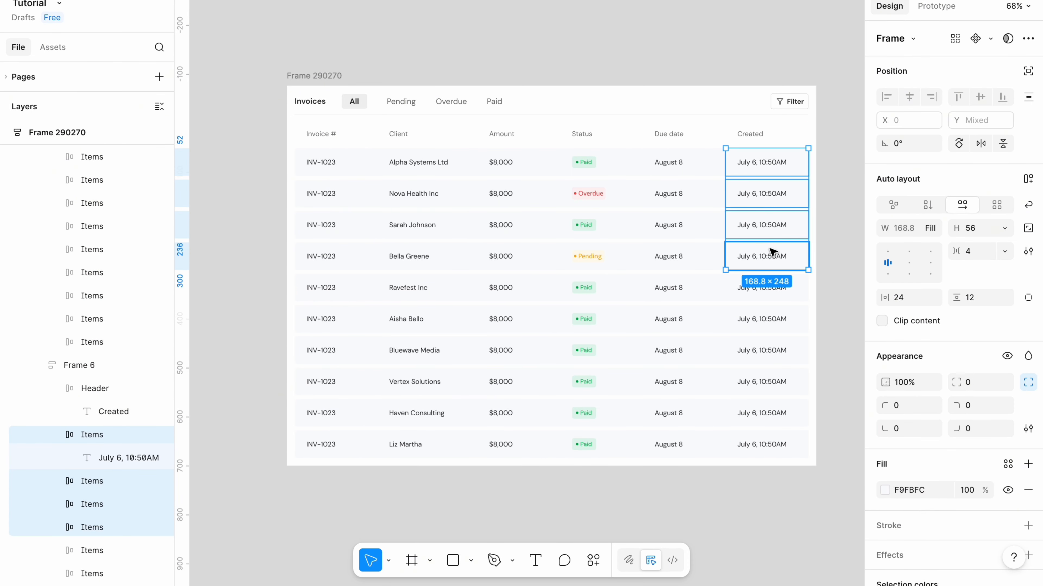
pyautogui.keyDown('shift'); pyautogui.click(760, 294); pyautogui.keyUp('shift')
pyautogui.click(972, 404)
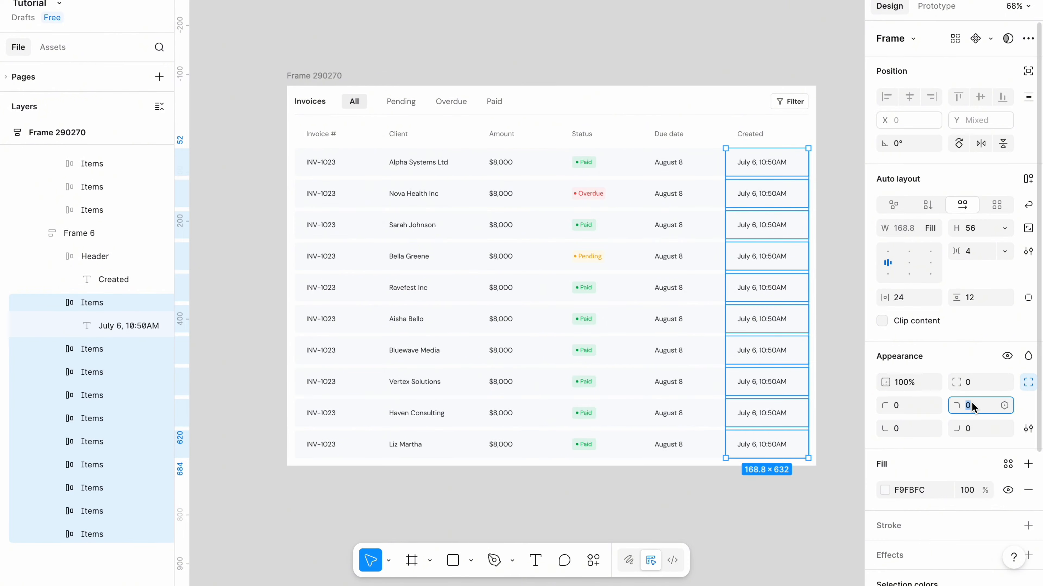
pyautogui.write('4')
pyautogui.click(967, 430)
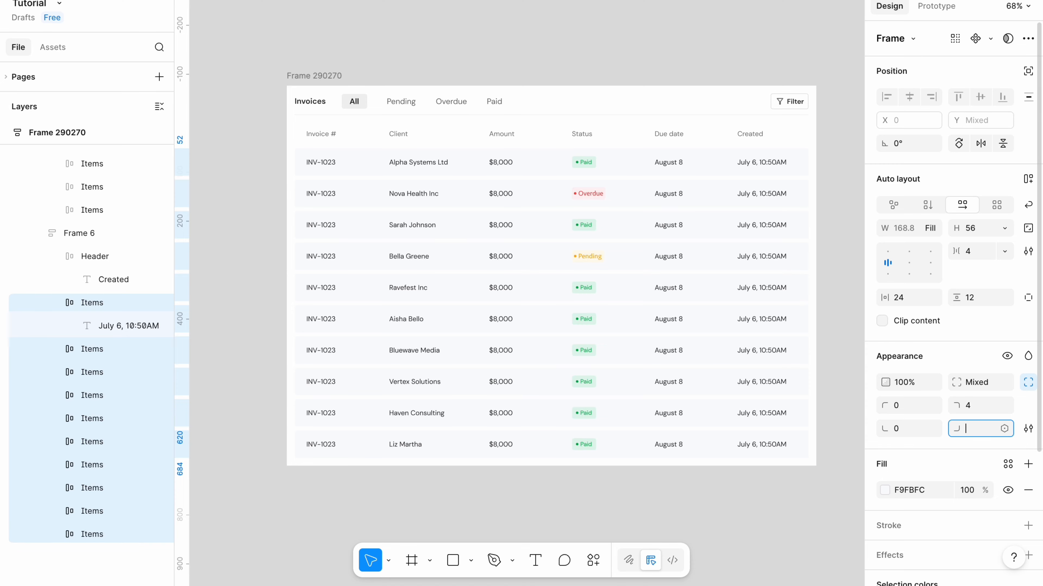
pyautogui.click(815, 508)
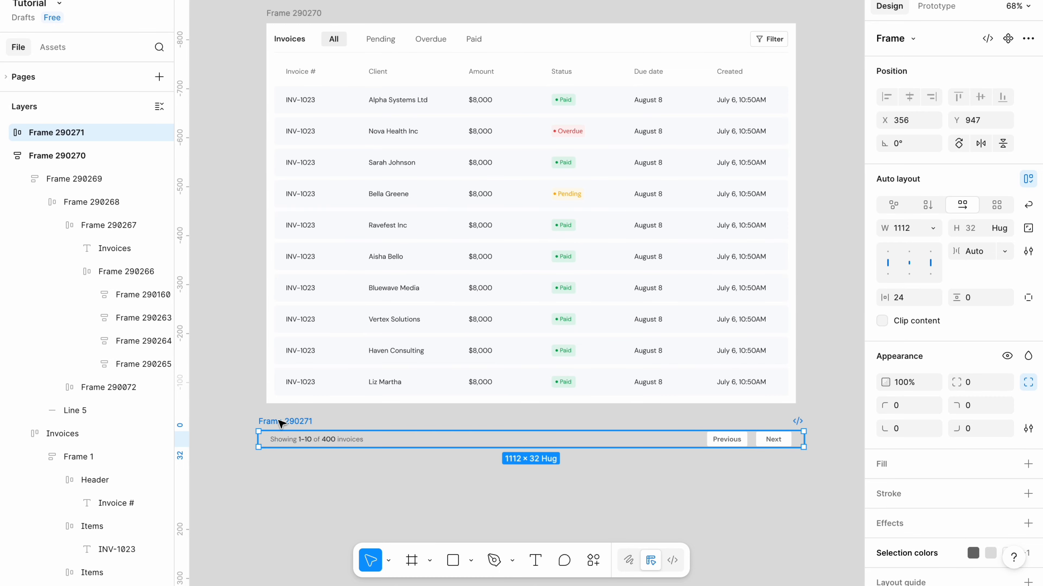
# Wrap the Invoices container and the pagination bar in a vertical auto-layout frame with a 20 px gap.
pyautogui.moveTo(248, 482); pyautogui.dragTo(847, 6)
pyautogui.hotkey('shift', 'a')
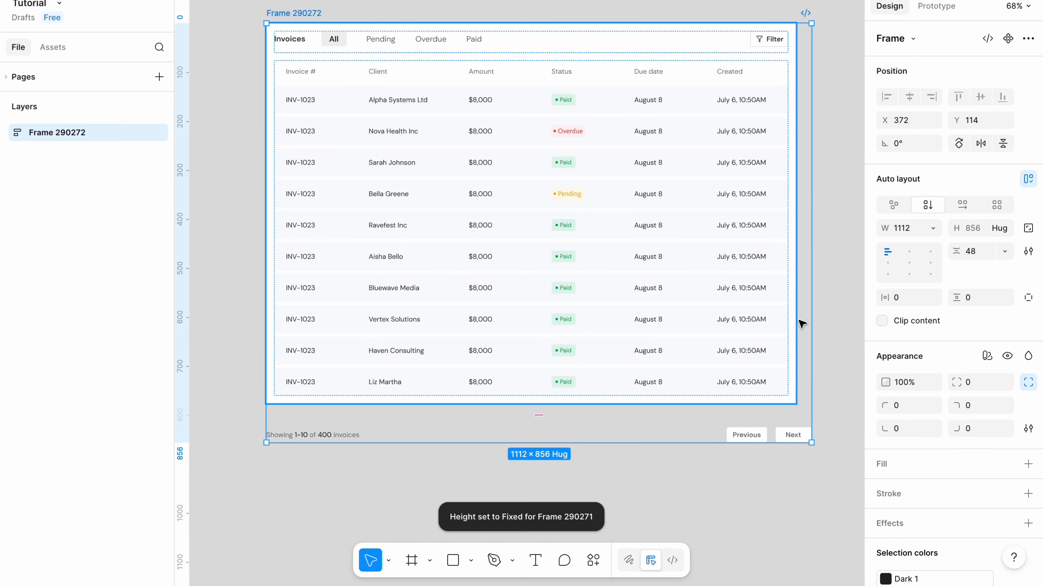
pyautogui.click(975, 256)
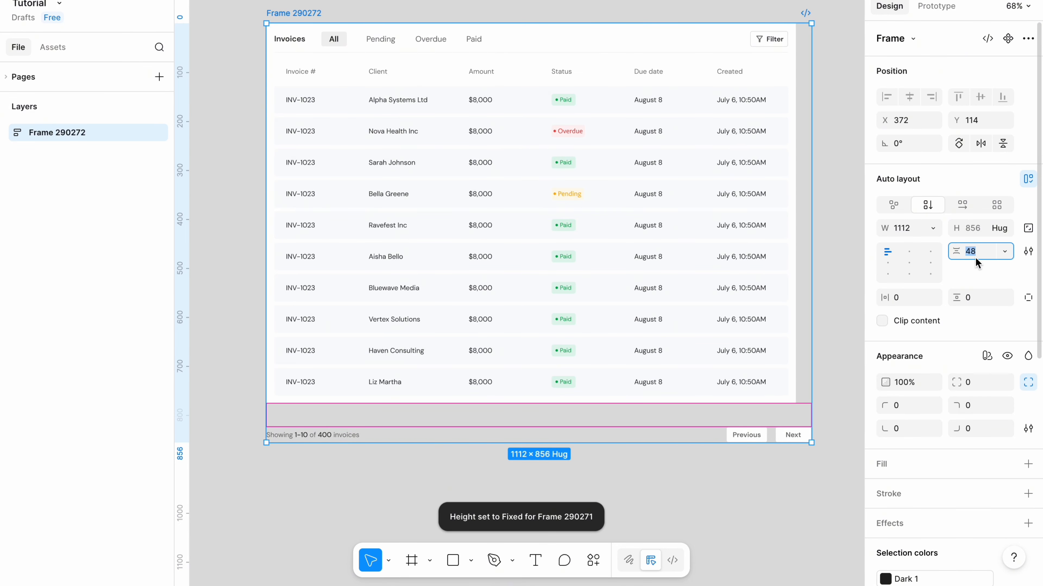
pyautogui.write('20')
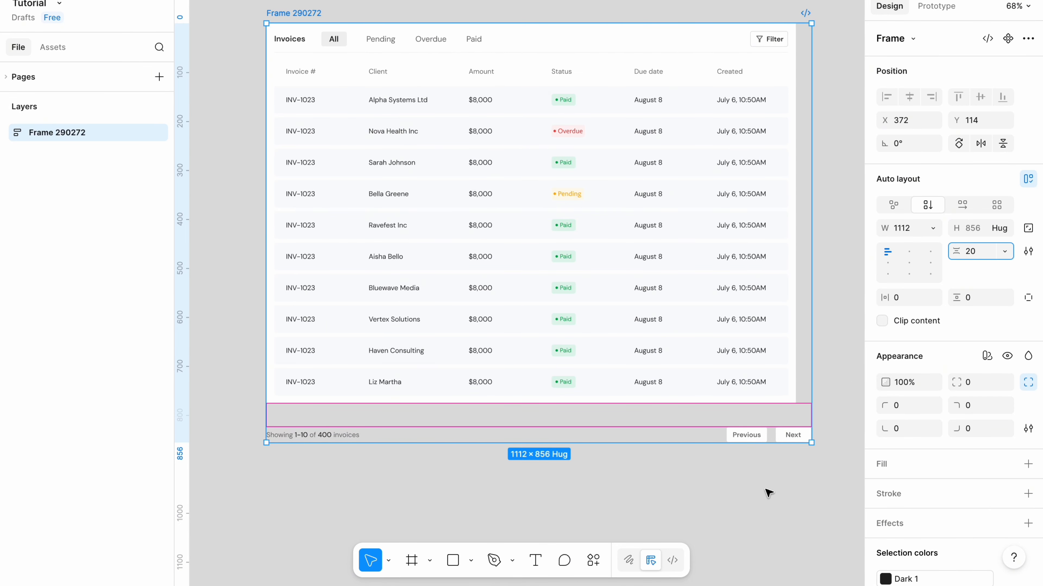
# Set the Invoices container's width to fill its new parent frame.
pyautogui.click(486, 217)
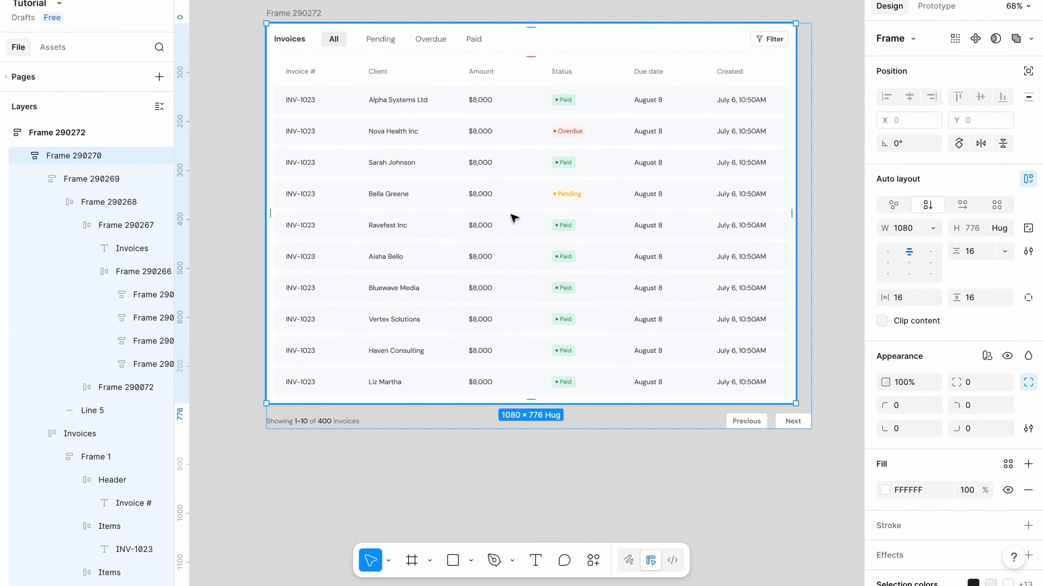
pyautogui.click(932, 227)
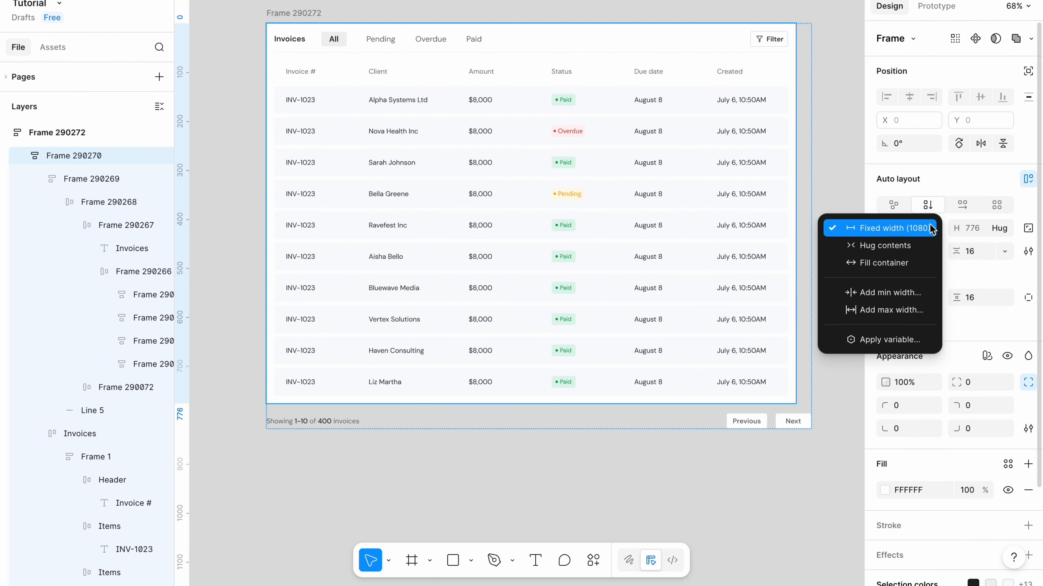
pyautogui.click(873, 261)
# Add a white FFFFFF fill to the new outer frame.
pyautogui.click(642, 480)
pyautogui.click(380, 390)
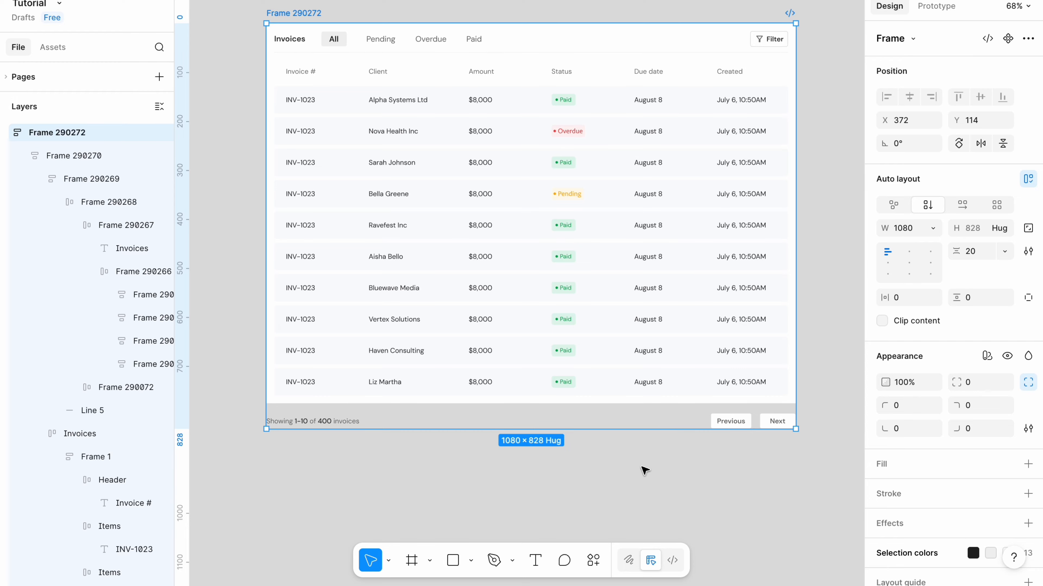
pyautogui.click(904, 468)
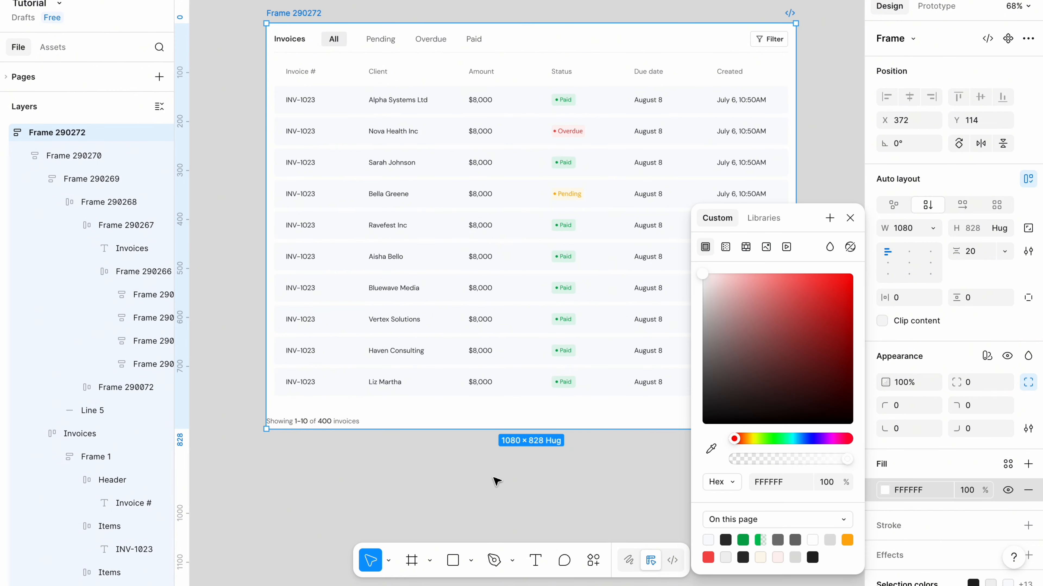
pyautogui.click(497, 482)
# Set the Invoices container's bottom padding to 0.
pyautogui.click(544, 322)
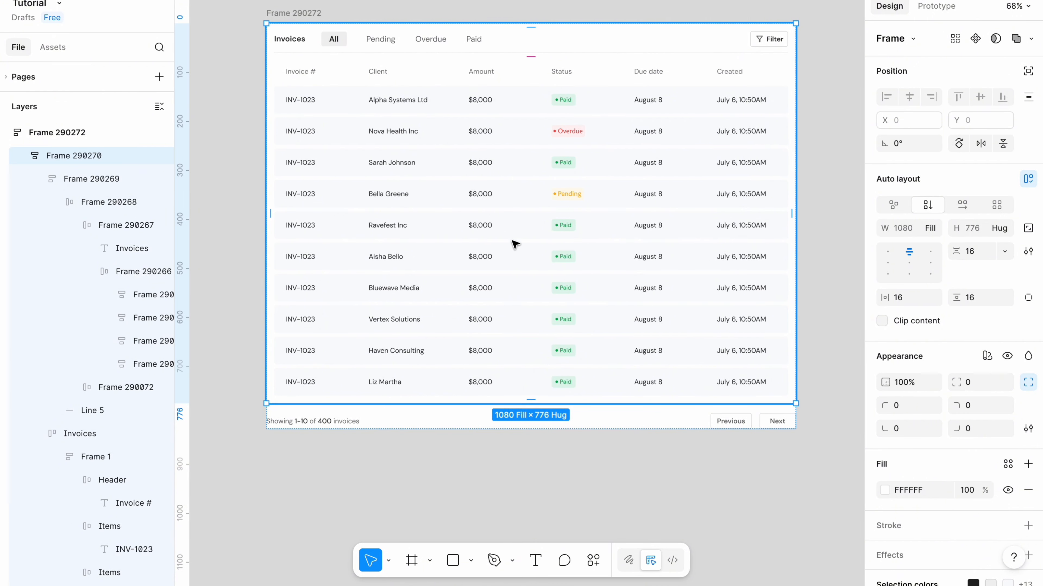
pyautogui.click(1028, 297)
pyautogui.click(983, 322)
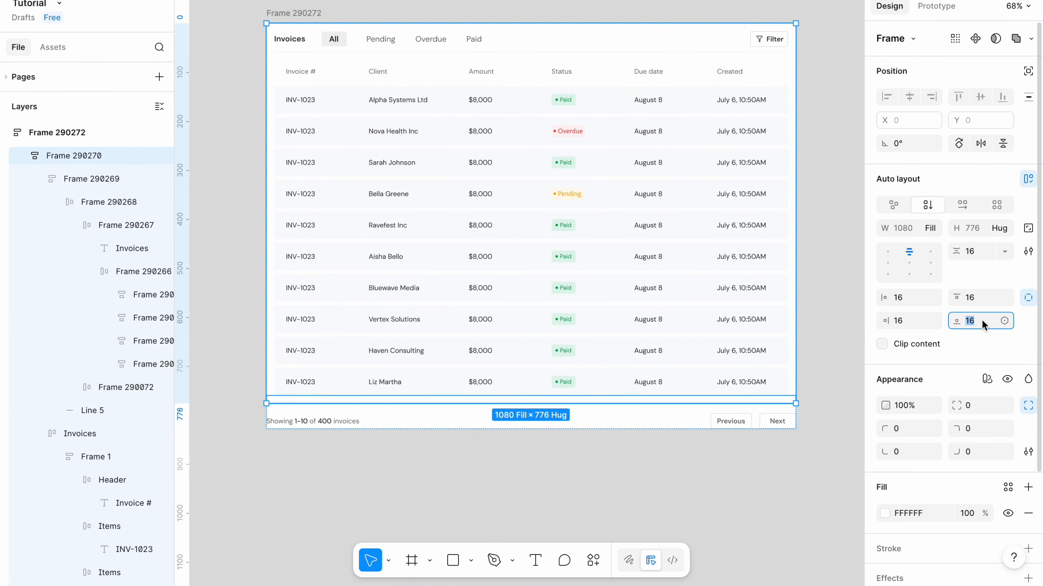
pyautogui.press('BackSpace')
pyautogui.write('0')
pyautogui.click(765, 492)
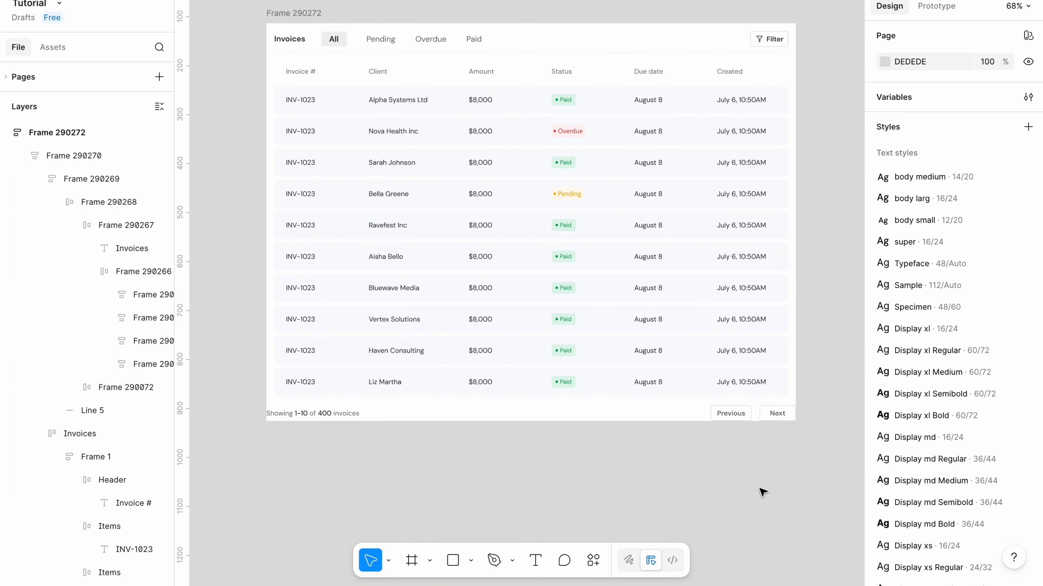
# Give the pagination bar 16 px horizontal padding.
pyautogui.click(490, 421)
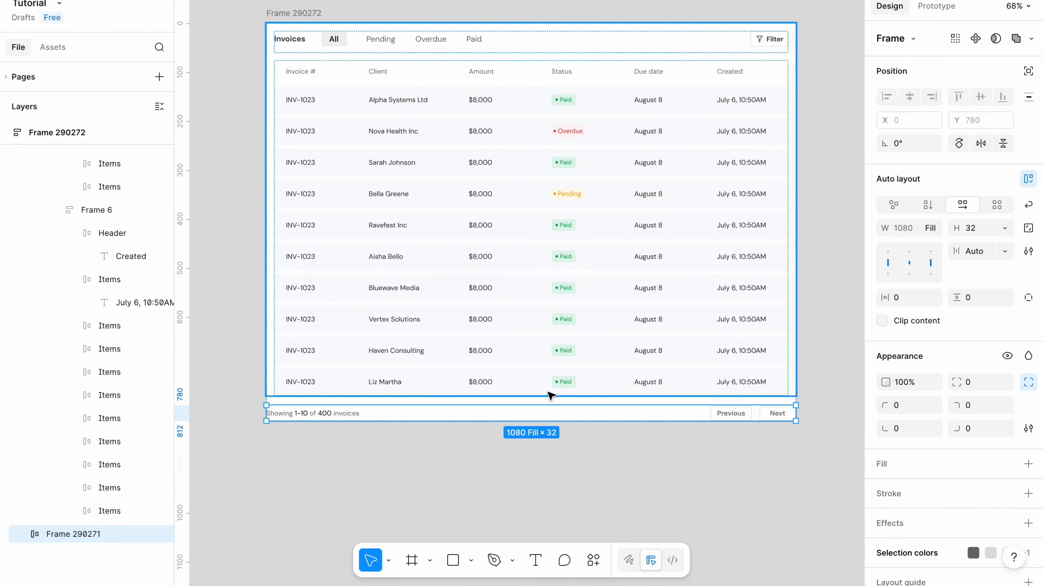
pyautogui.click(905, 301)
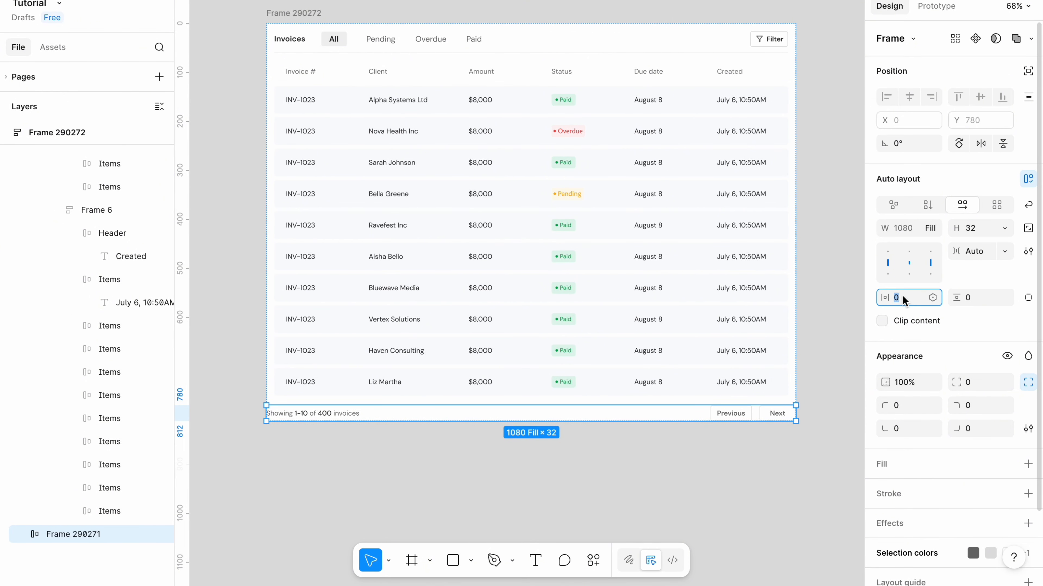
pyautogui.write('16')
pyautogui.click(750, 467)
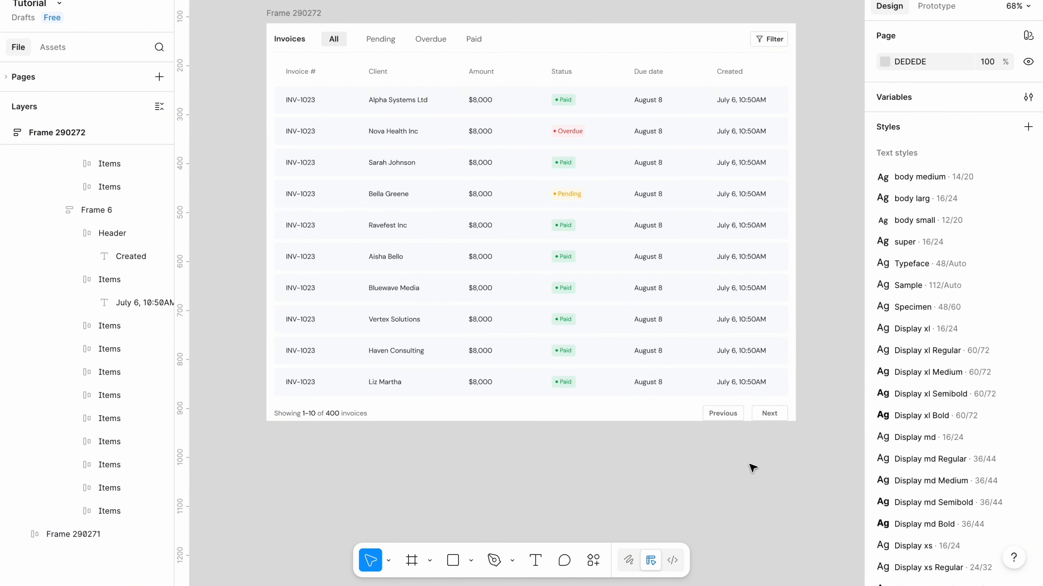
# Set the outer frame's bottom padding to 24 px.
pyautogui.click(313, 264)
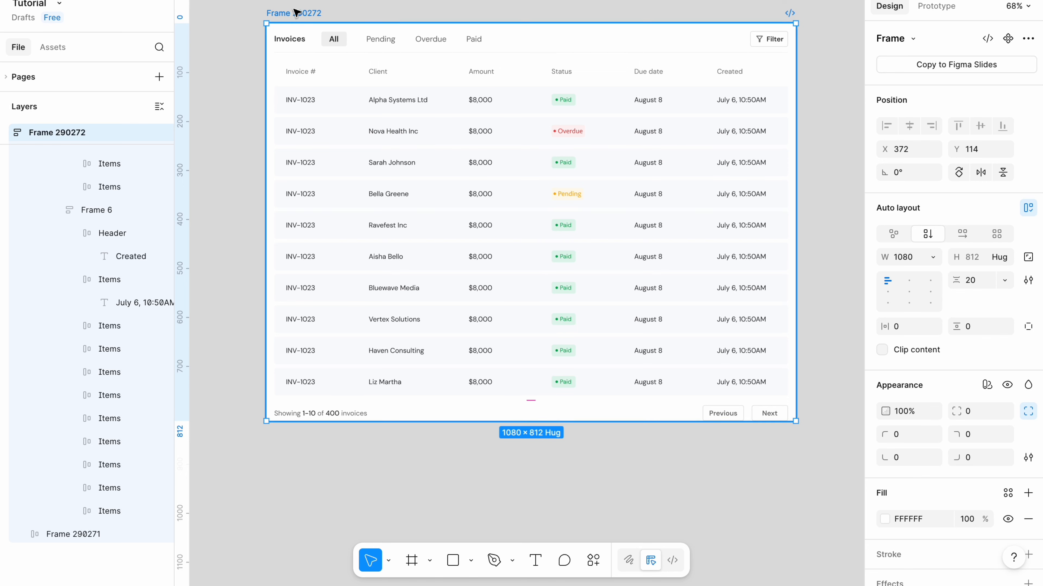
pyautogui.click(1028, 328)
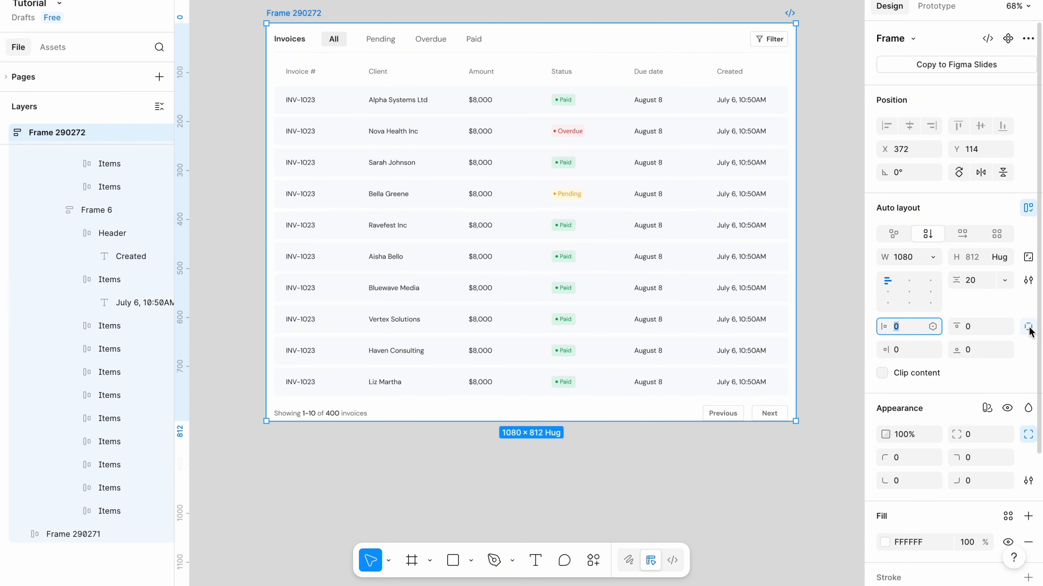
pyautogui.click(977, 353)
pyautogui.press('BackSpace')
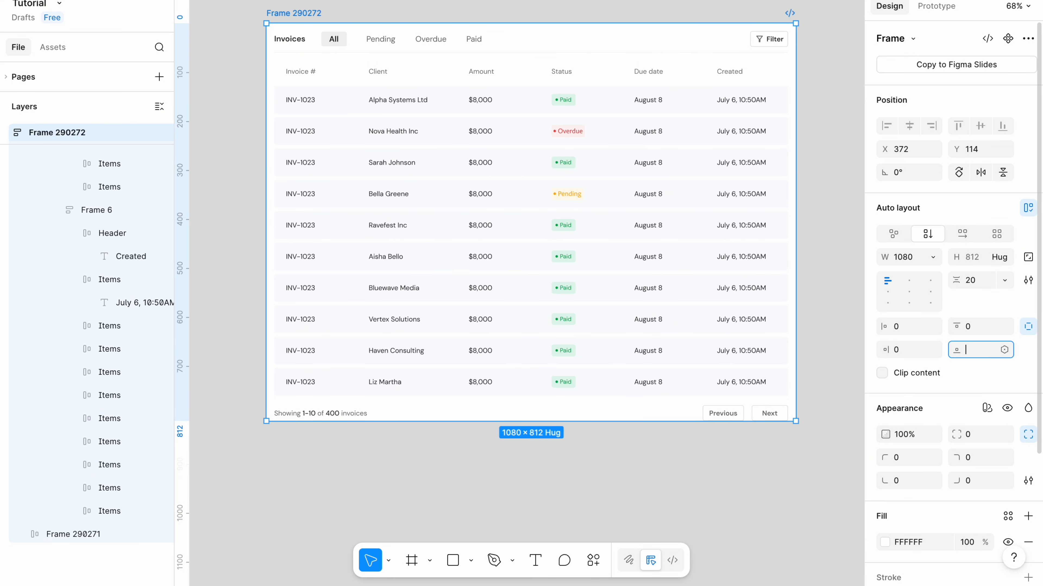
pyautogui.click(790, 471)
# Give the outer frame a 4 px corner radius on all corners.
pyautogui.click(701, 401)
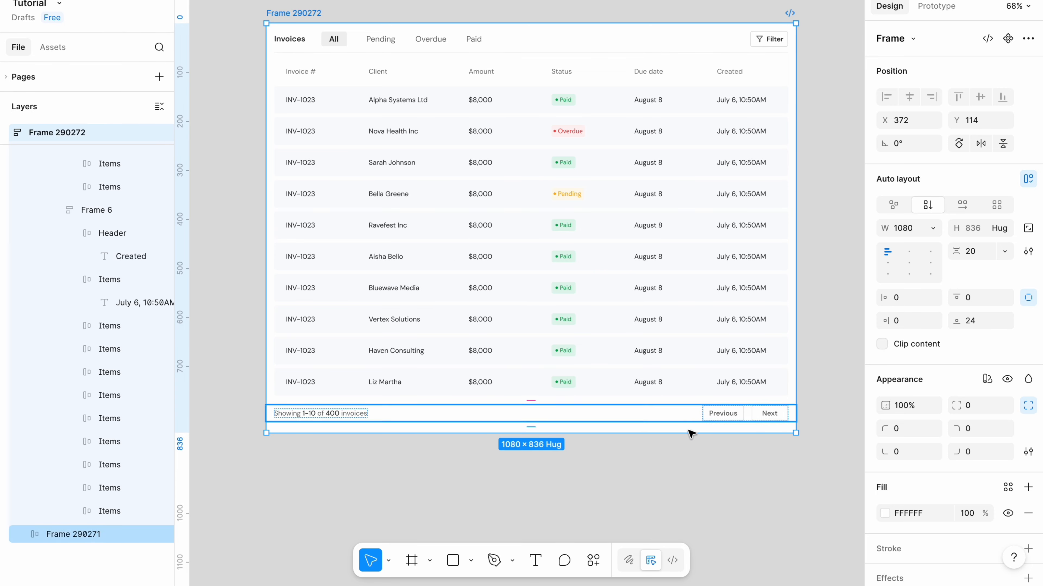
pyautogui.click(971, 406)
pyautogui.write('4')
pyautogui.press('Return')
# Add a stroke coloured F1F1F1 to the outer frame.
pyautogui.click(1027, 548)
pyautogui.scroll(-2, 944, 452)
pyautogui.click(912, 488)
pyautogui.write('F1F1F1')
pyautogui.press('Return')
# Move the invoice table into the Invoices dashboard page frame below the Manage invoices heading.
pyautogui.click(290, 10)
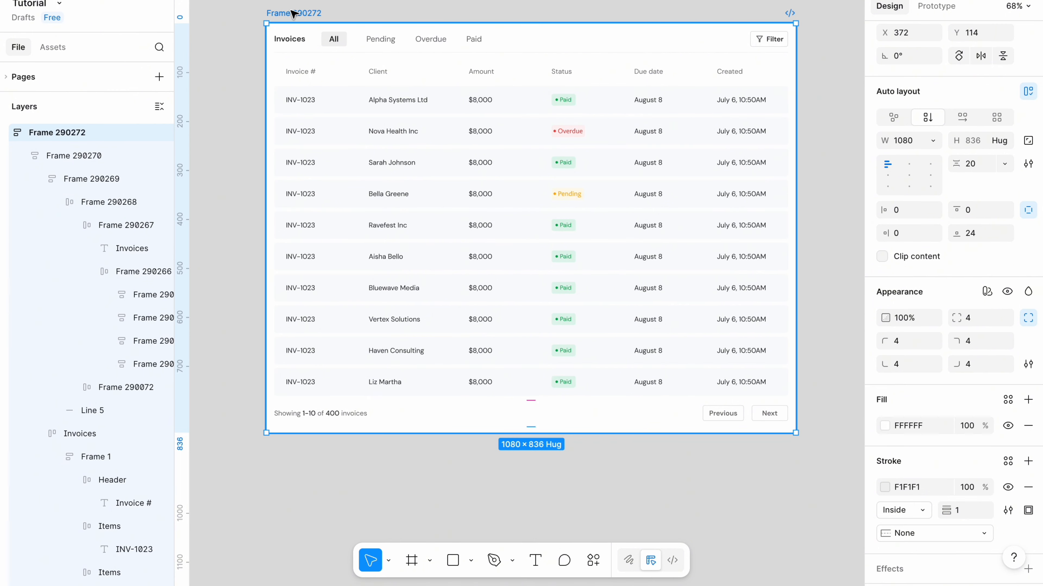
pyautogui.click(225, 249)
pyautogui.scroll(-3, 226, 249)
pyautogui.scroll(2, 225, 249)
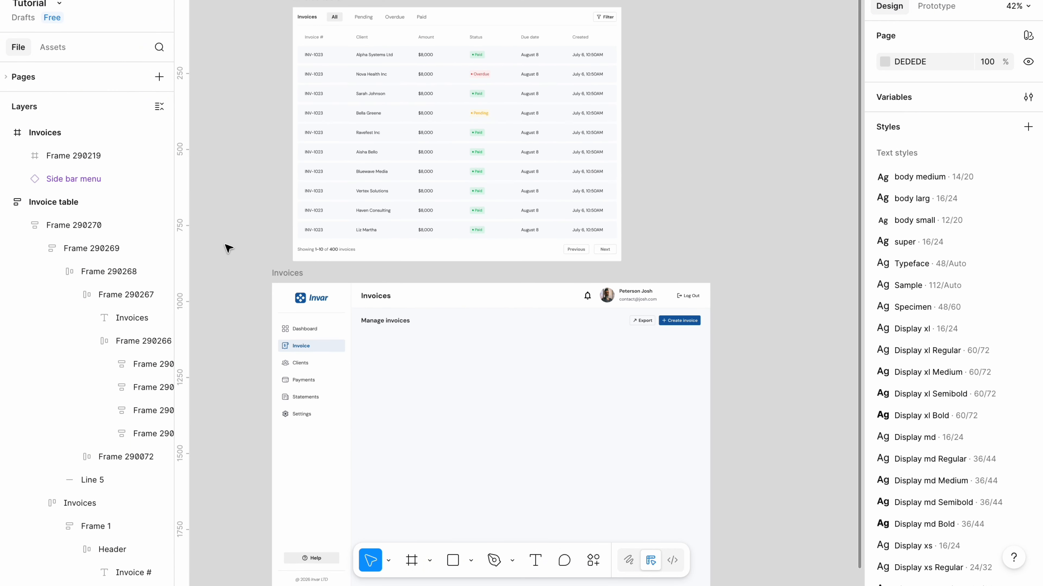
pyautogui.moveTo(310, 2); pyautogui.dragTo(311, 2)
pyautogui.moveTo(311, 2); pyautogui.dragTo(412, 21)
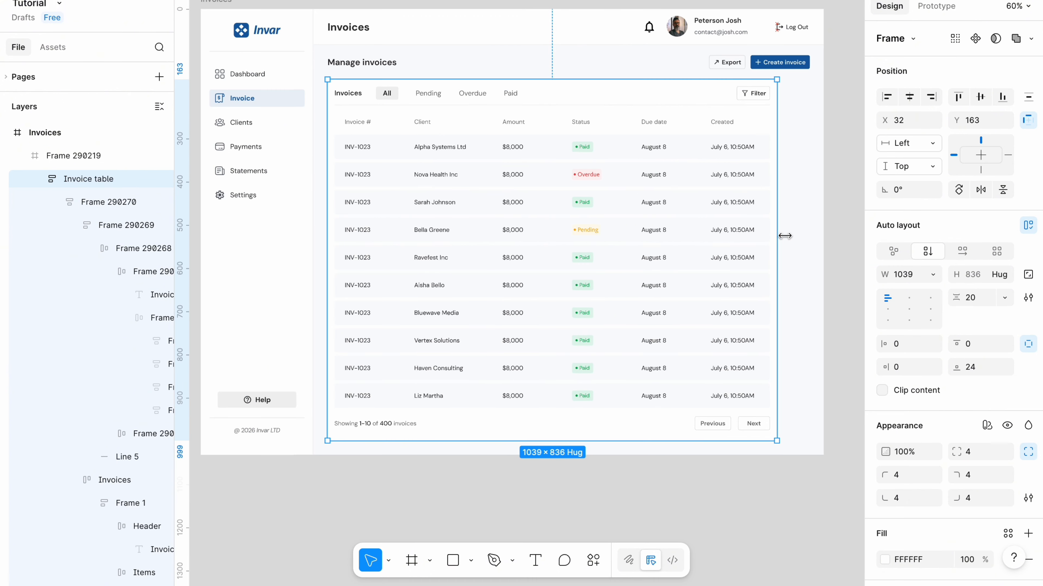
# Stretch the invoice table's right edge to line up with the Create invoice button.
pyautogui.moveTo(784, 235); pyautogui.dragTo(809, 238)
pyautogui.click(650, 496)
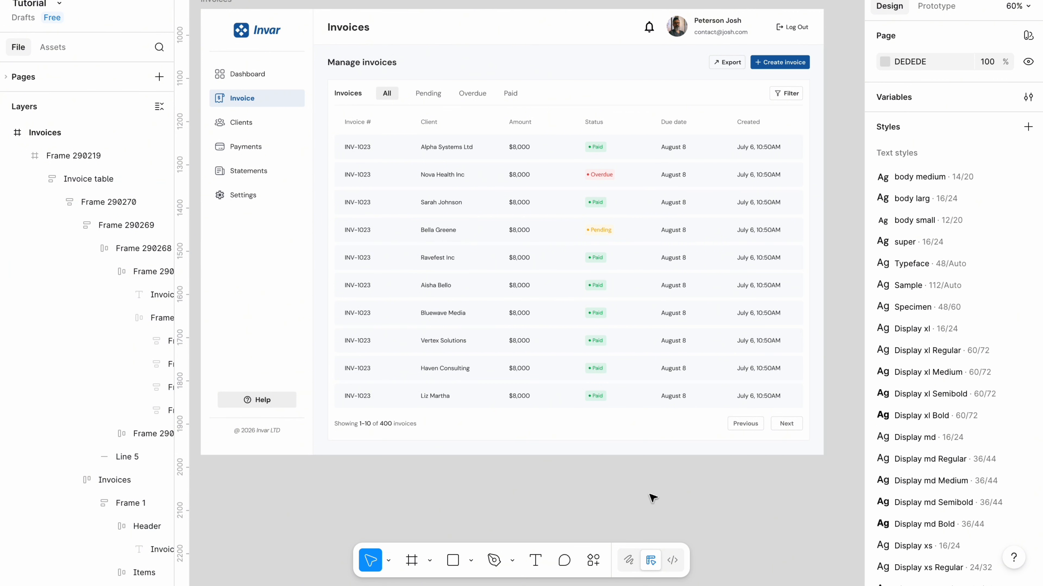